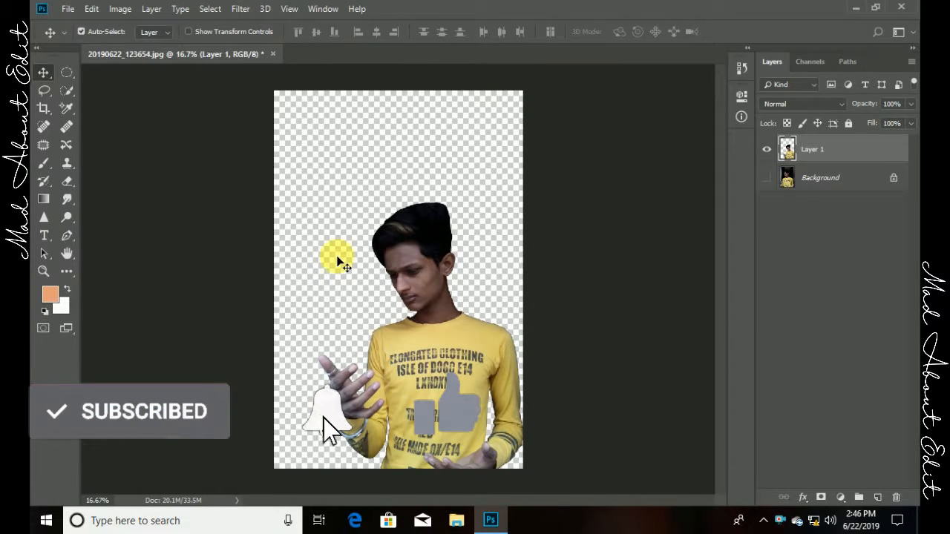
Step: Show the Background layer and add a white Solid Color fill layer directly above it
left_click(835, 178)
left_click(767, 178)
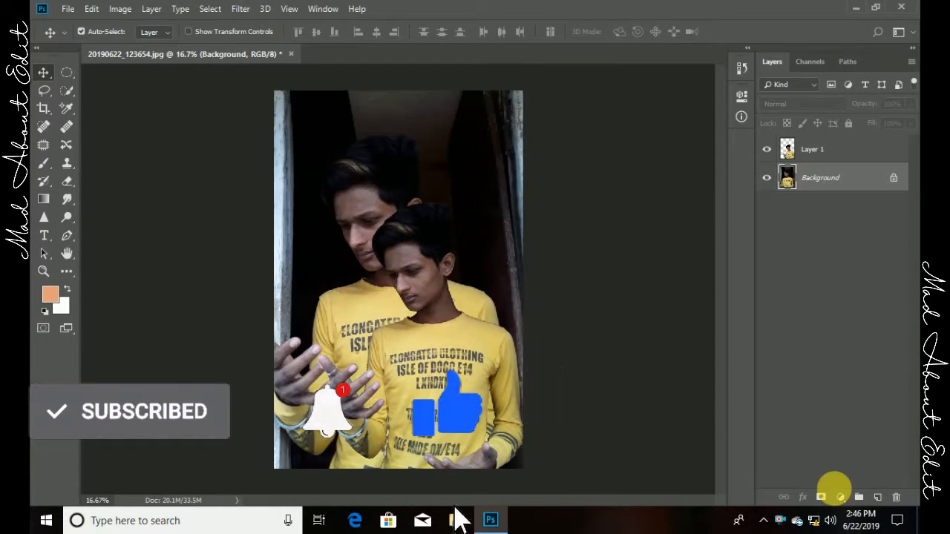
left_click(831, 253)
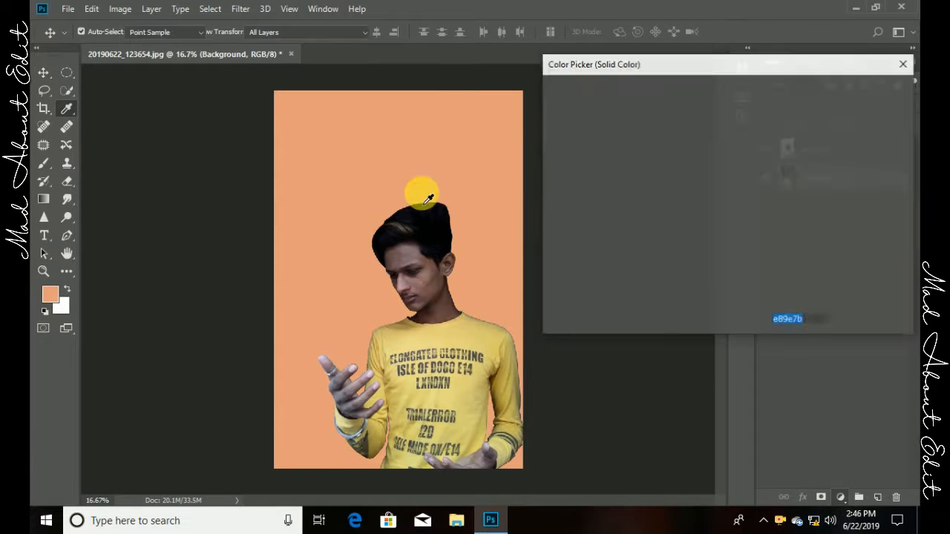
left_click(604, 273)
left_click(550, 97)
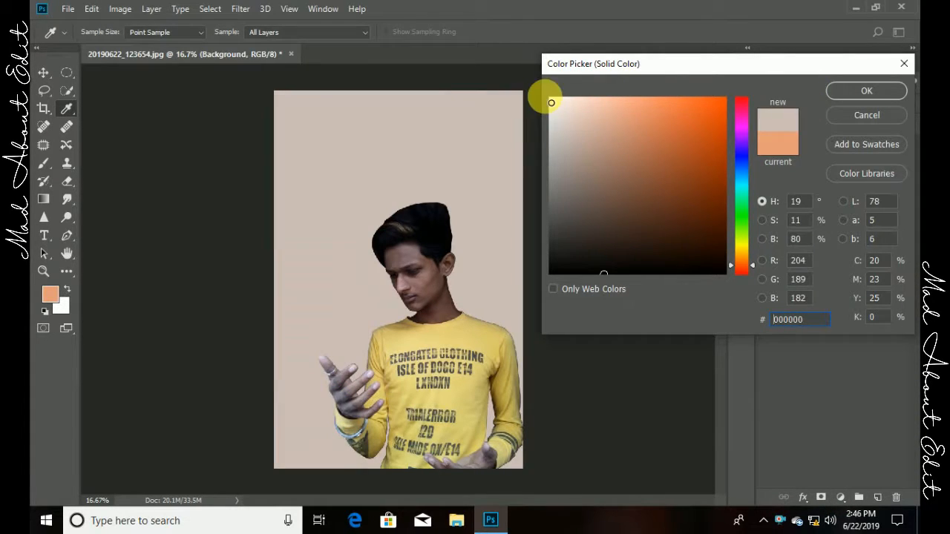
left_click(866, 91)
Step: Set up the Smudge tool with a brush from the HAIR BRUSH BY MAD ABOUT EDIT group and 66% strength
left_click(69, 201)
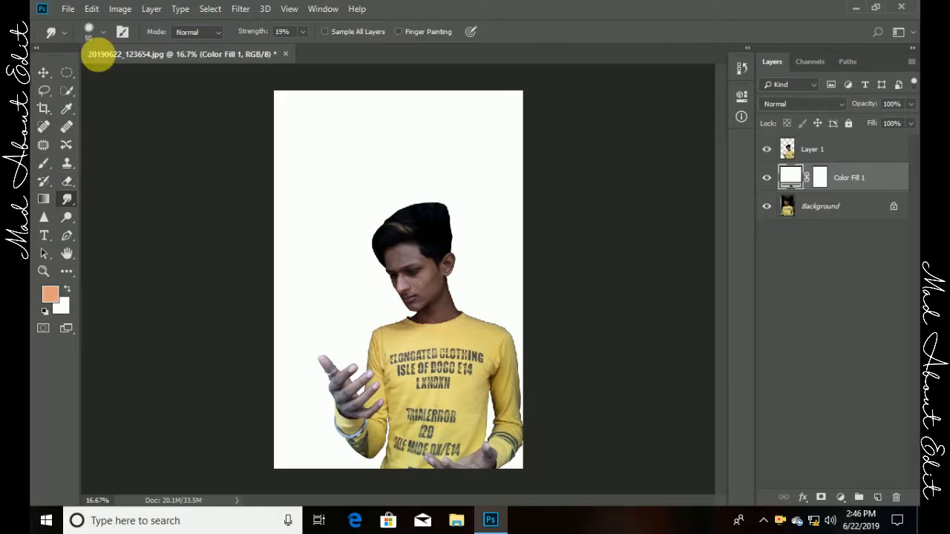
left_click(95, 32)
left_click(57, 267)
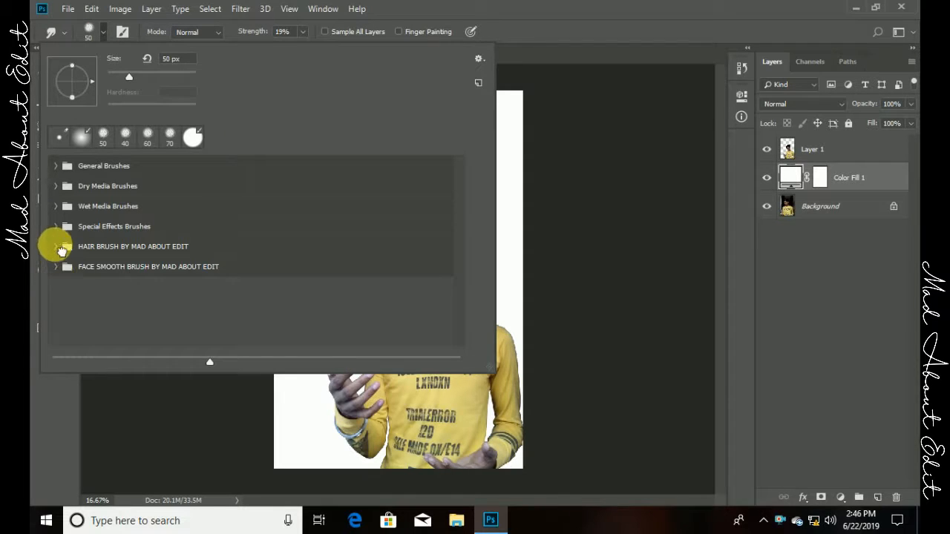
left_click(56, 246)
left_click(103, 33)
left_click_drag(252, 32, 278, 42)
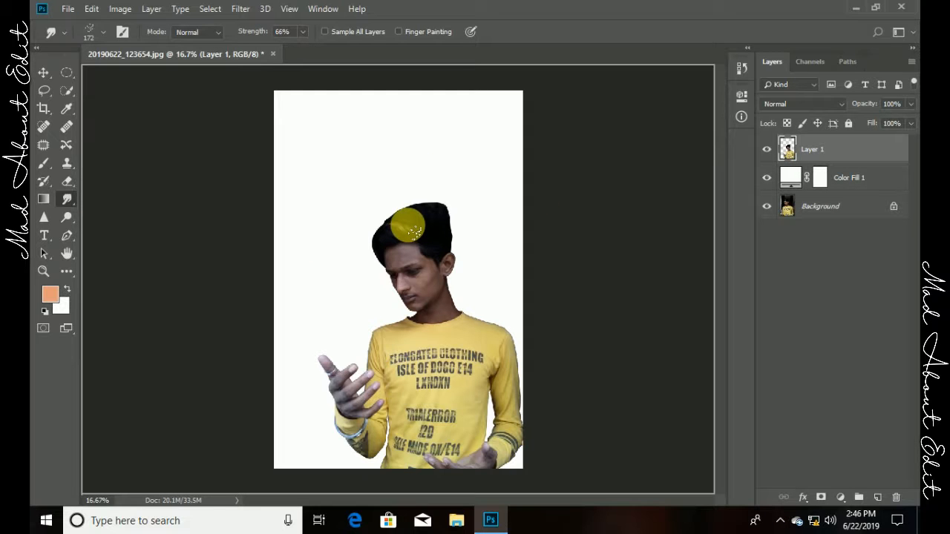
Step: On Layer 1, smudge fine strands outward along the upper edge of the hair, reducing the brush to 70 px
key("ctrl+plus")
key("ctrl+plus")
key("ctrl+plus")
key("ctrl+plus")
key("ctrl+plus")
left_click_drag(530, 136, 429, 421)
key("ctrl+plus")
left_click_drag(475, 250, 541, 350)
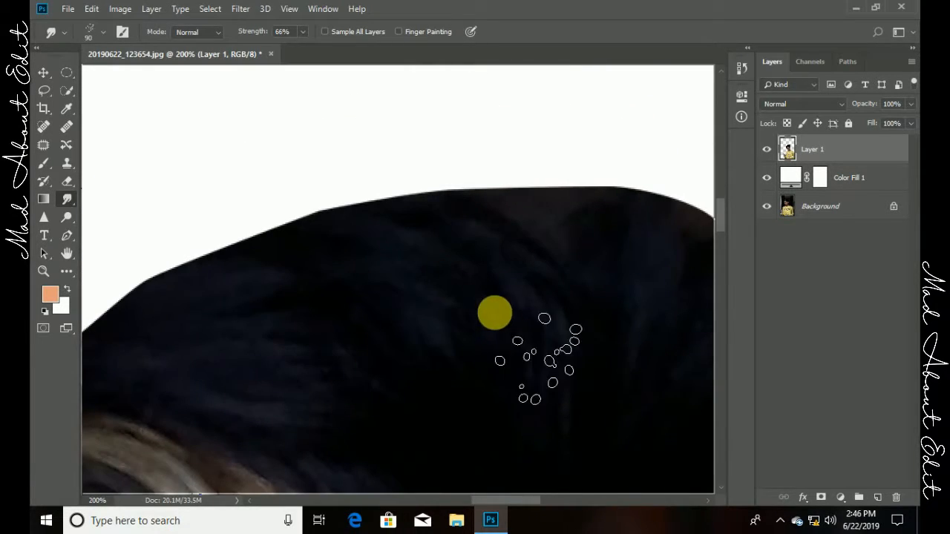
left_click_drag(494, 313, 509, 272)
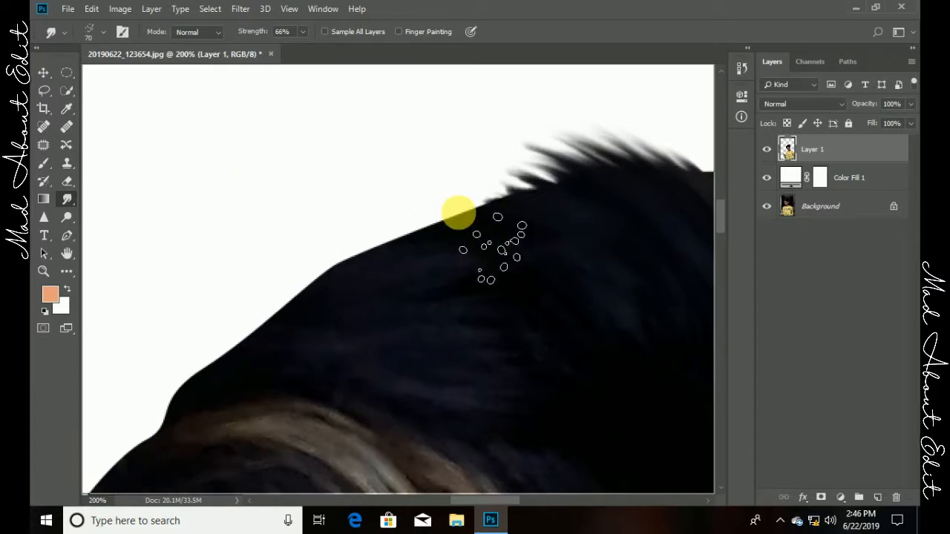
Step: Smudge strands along the front edge of the hair down to the forehead, reducing the brush to 50 px
mouse_move(458, 212)
left_mouse_down()
mouse_move(401, 208)
mouse_move(516, 282)
left_mouse_up()
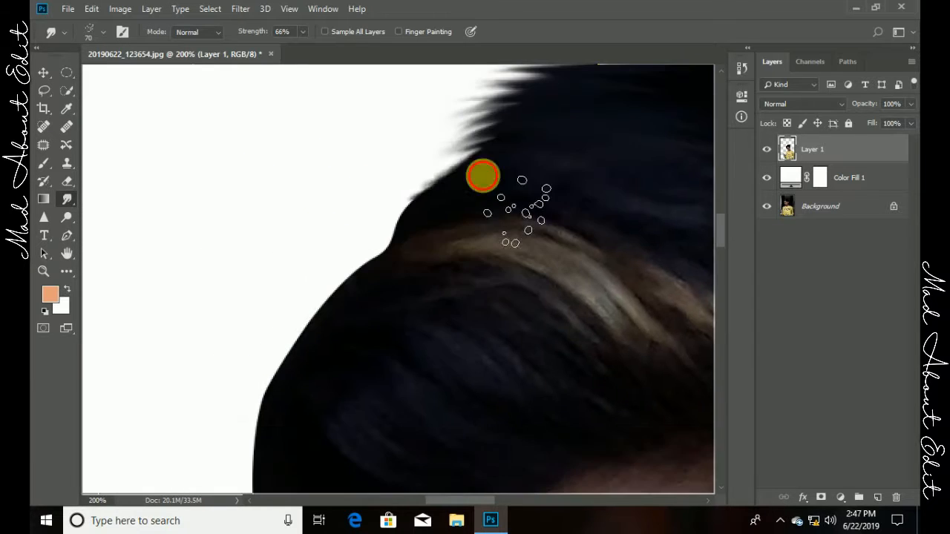
left_click_drag(483, 174, 568, 233)
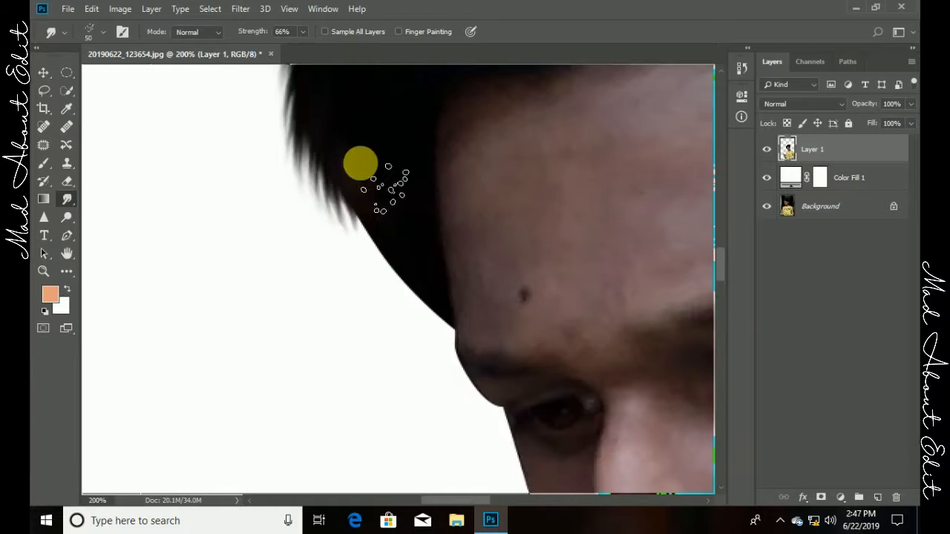
left_click_drag(360, 163, 394, 314)
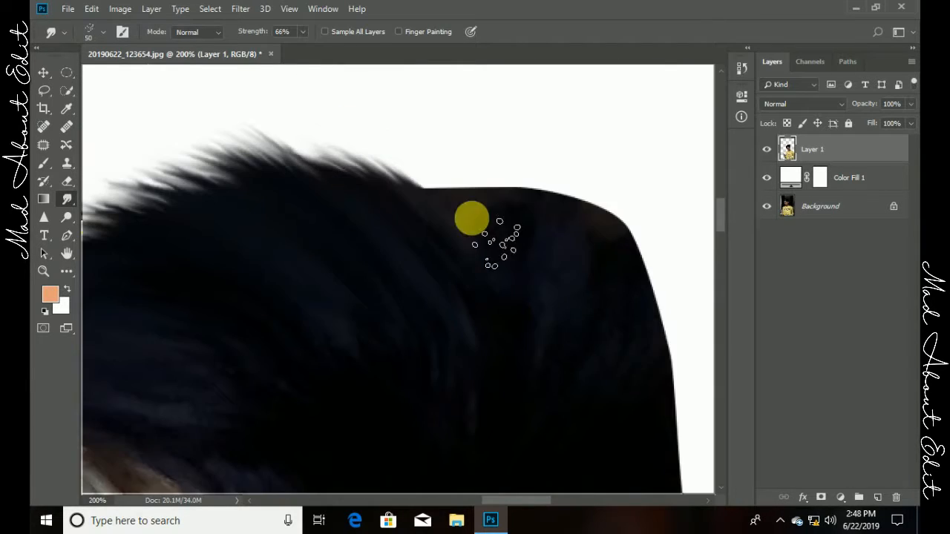
Step: Smudge strands along the flat top edge toward the back of the hair with the 50 px brush
left_click_drag(454, 180, 470, 212)
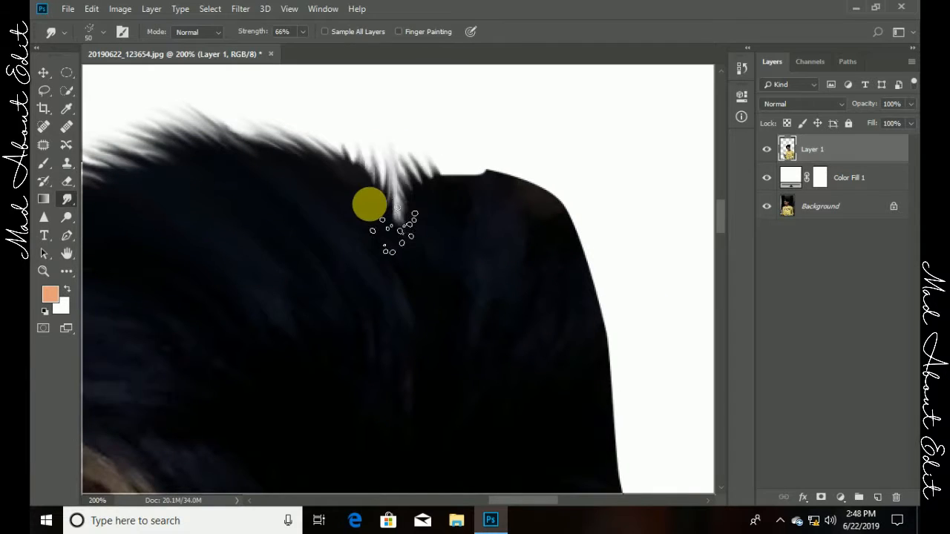
left_click_drag(369, 203, 416, 171)
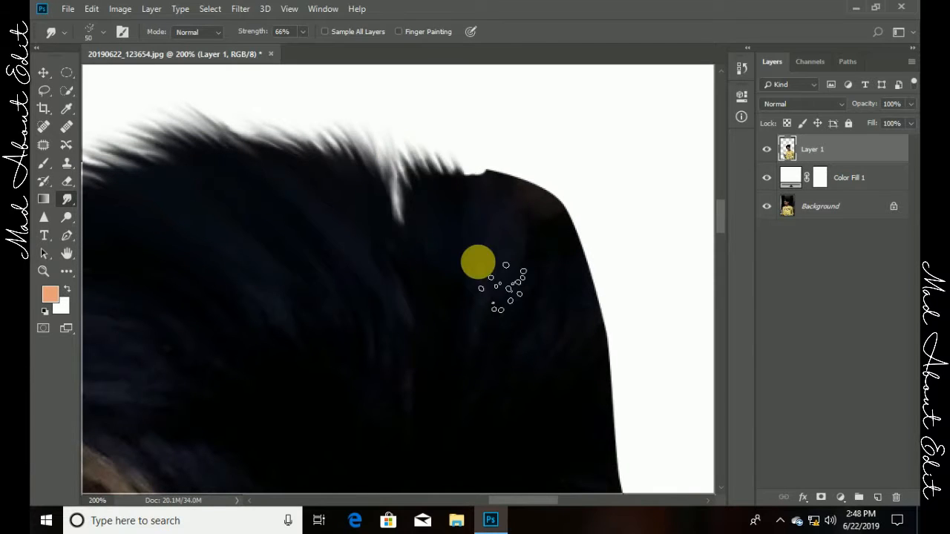
mouse_move(477, 264)
left_mouse_down()
mouse_move(409, 163)
mouse_move(408, 191)
left_mouse_up()
Step: Trim the back edge of the hair above the ear with the Eraser and smudge strands along it
key("e")
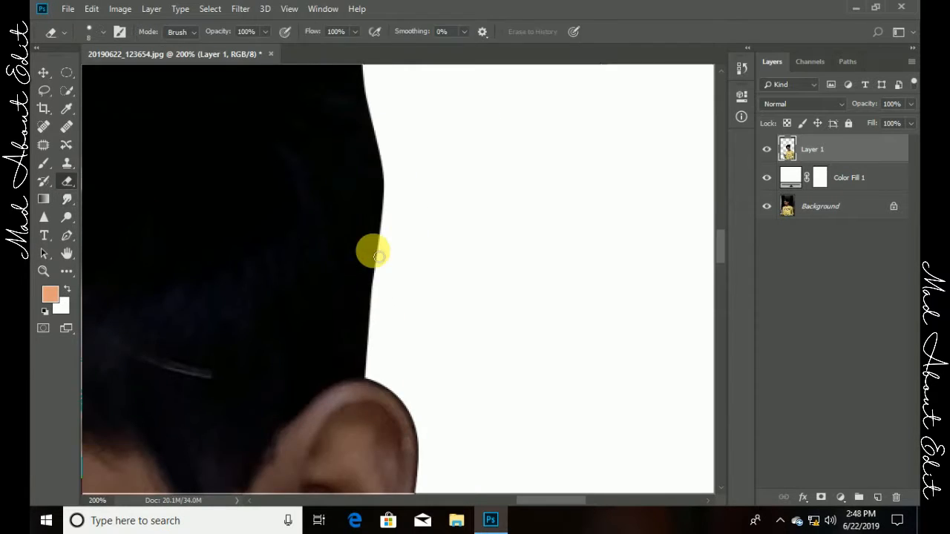
mouse_move(377, 255)
left_mouse_down()
mouse_move(329, 364)
mouse_move(403, 163)
left_mouse_up()
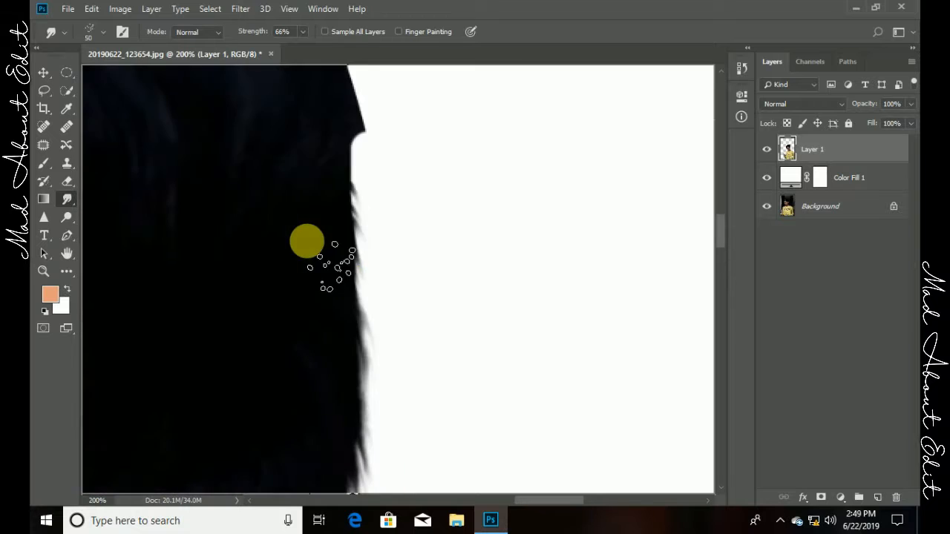
left_click_drag(307, 244, 361, 259)
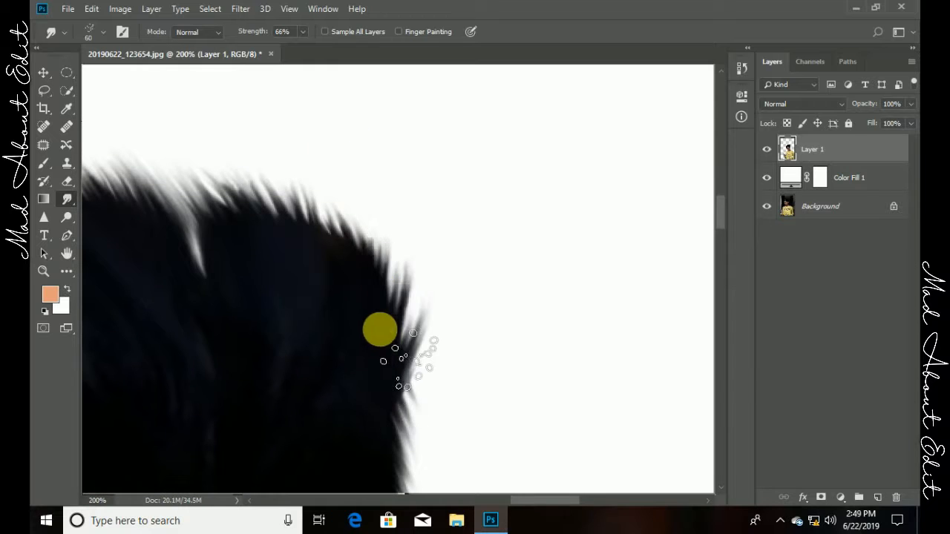
Step: Soften the strands across the top of the hair with the Hair 4 smudge brush at 70 px
left_click(103, 32)
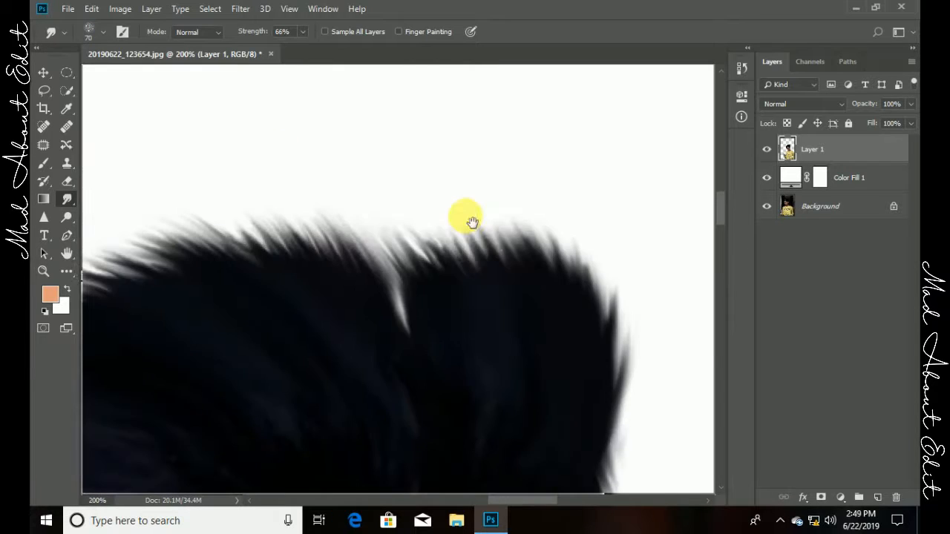
mouse_move(467, 216)
left_mouse_down()
mouse_move(409, 210)
mouse_move(399, 333)
left_mouse_up()
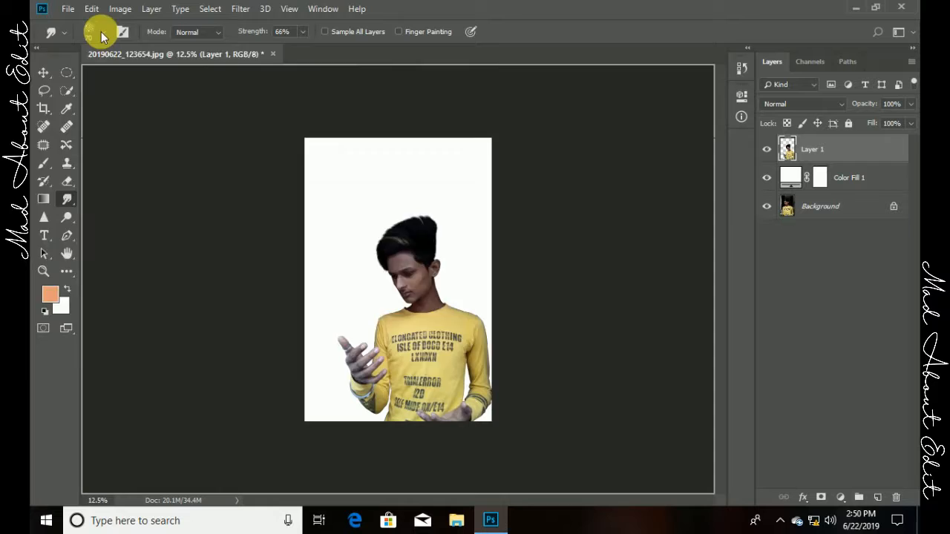
Step: Switch the Smudge tool to the Skin smooth smudge brush 1 at 104 px with 19% strength
left_click(102, 33)
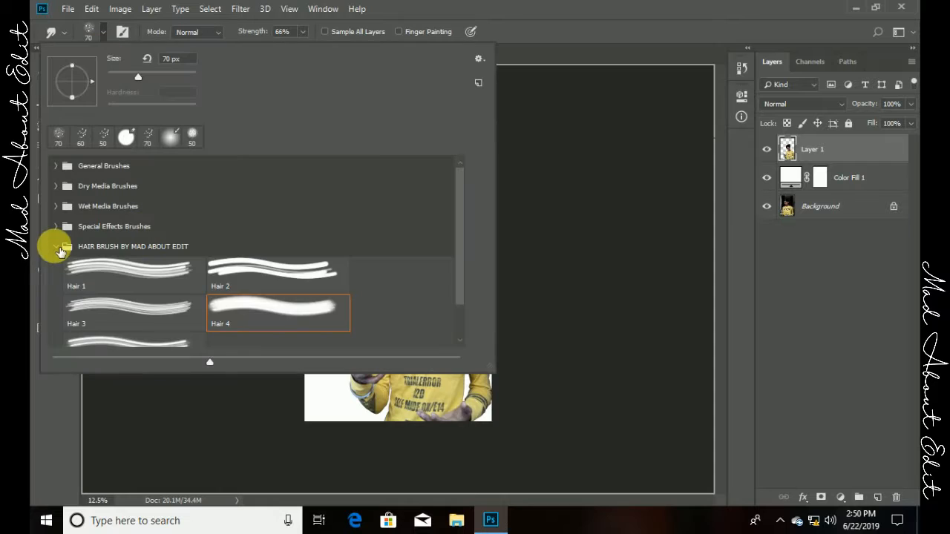
left_click(58, 248)
left_click(56, 267)
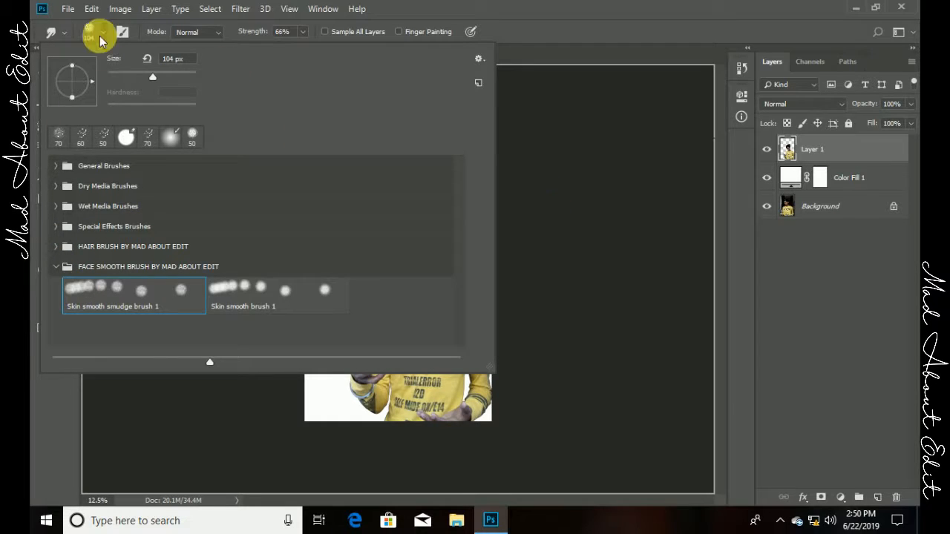
left_click(226, 35)
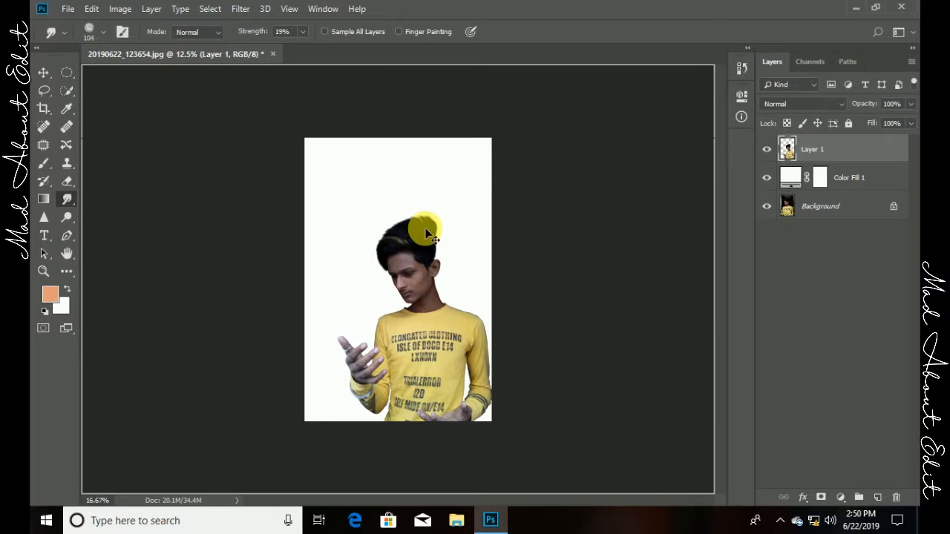
Step: Smooth the forehead skin on Layer 1 with the 104 px smudge brush
scroll(426, 234, "up", 3)
scroll(438, 244, "up", 3)
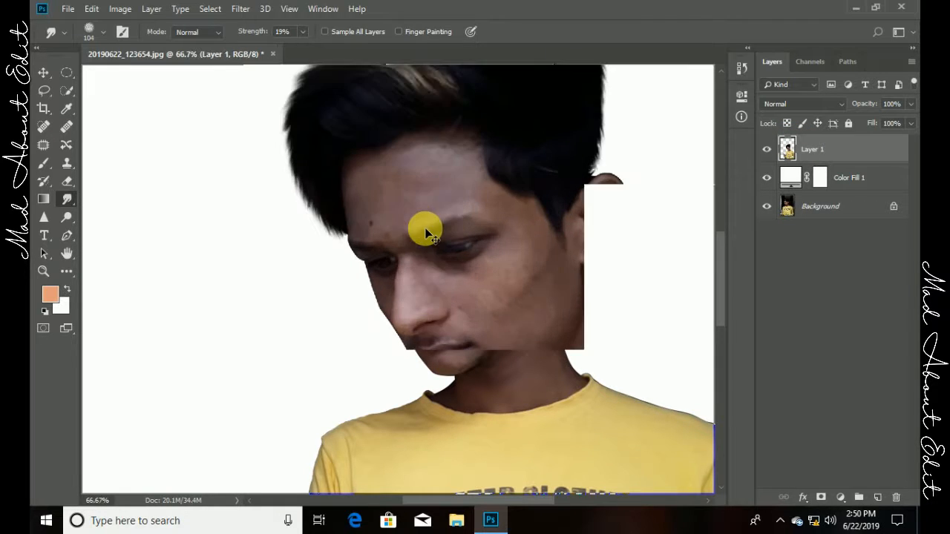
scroll(420, 182, "up", 3)
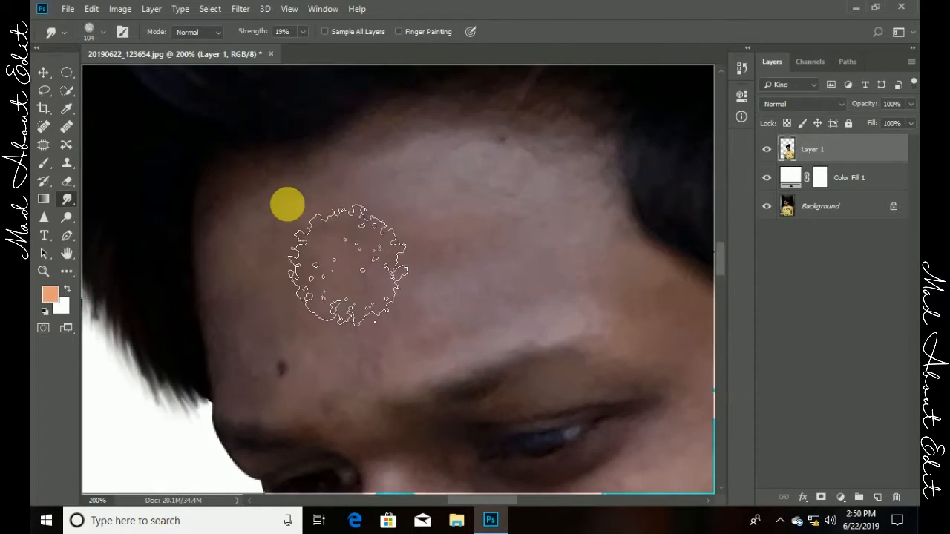
scroll(528, 200, "down", 3)
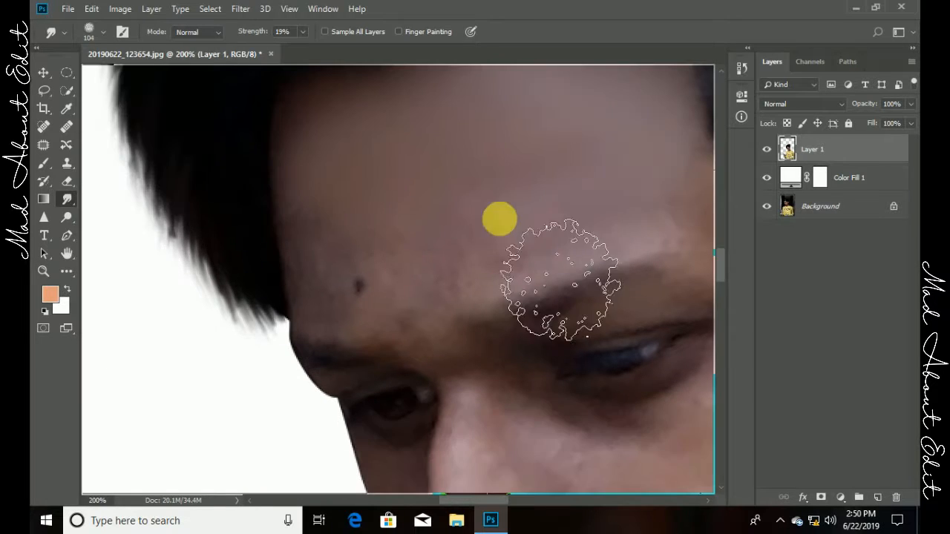
Step: Reduce the smudge brush to 60 px and smooth the skin around the eyebrow and temple
key("bracketleft")
key("bracketleft")
key("bracketleft")
key("bracketleft")
key("bracketleft")
scroll(562, 213, "up", 2)
scroll(541, 378, "down", 2)
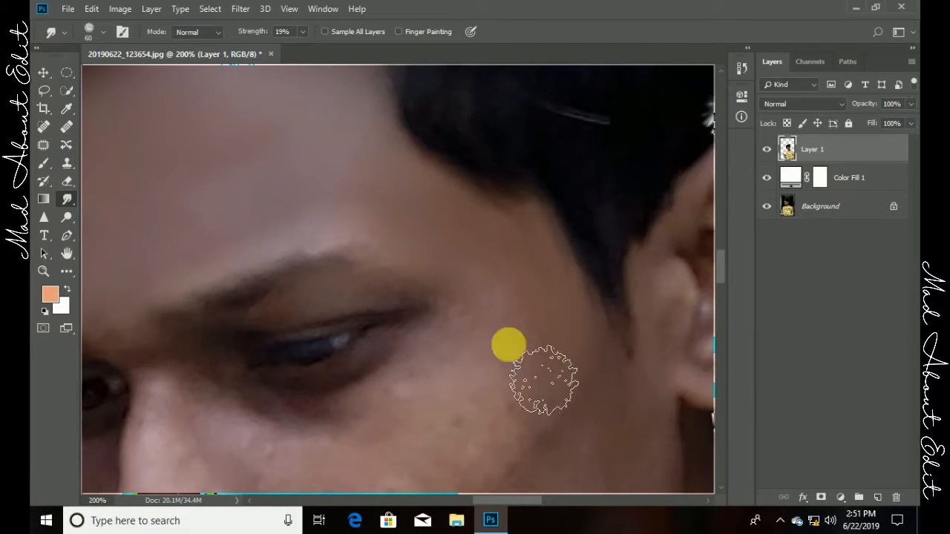
Step: Enlarge the smudge brush to 70 px and smooth the cheek down to the jaw
scroll(524, 357, "down", 2)
key("bracketright")
scroll(470, 434, "down", 5)
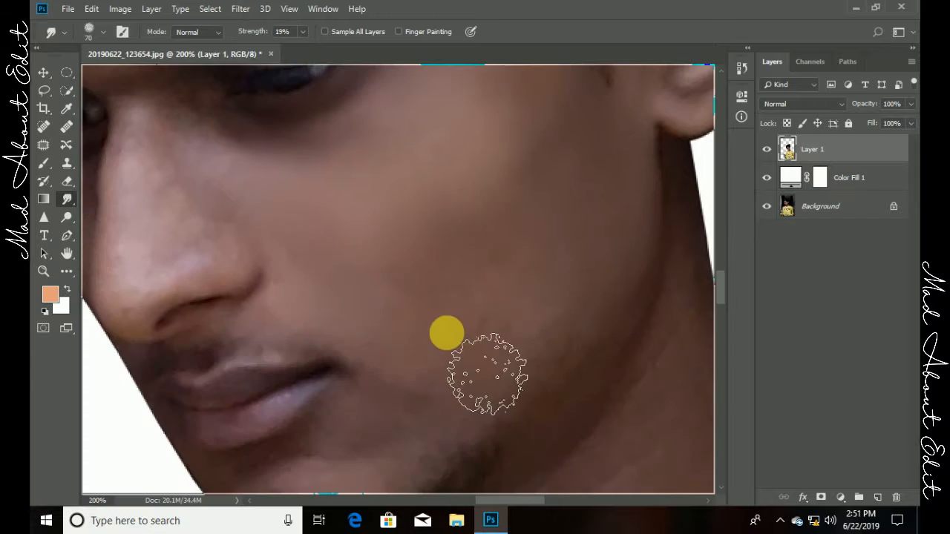
Step: Smooth the chin and the skin around the mouth, reducing the smudge brush to 45 px
scroll(483, 223, "down", 4)
key("bracketleft")
key("bracketleft")
key("bracketleft")
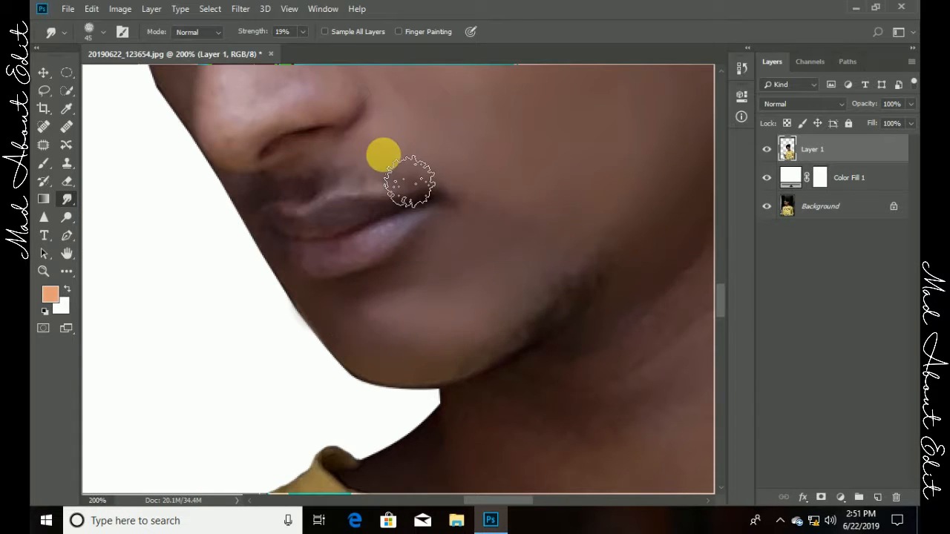
Step: Smooth the nose, the inner eye area and the skin above the upper lip, reducing the smudge brush to 30 px
scroll(445, 164, "up", 4)
scroll(415, 208, "up", 3)
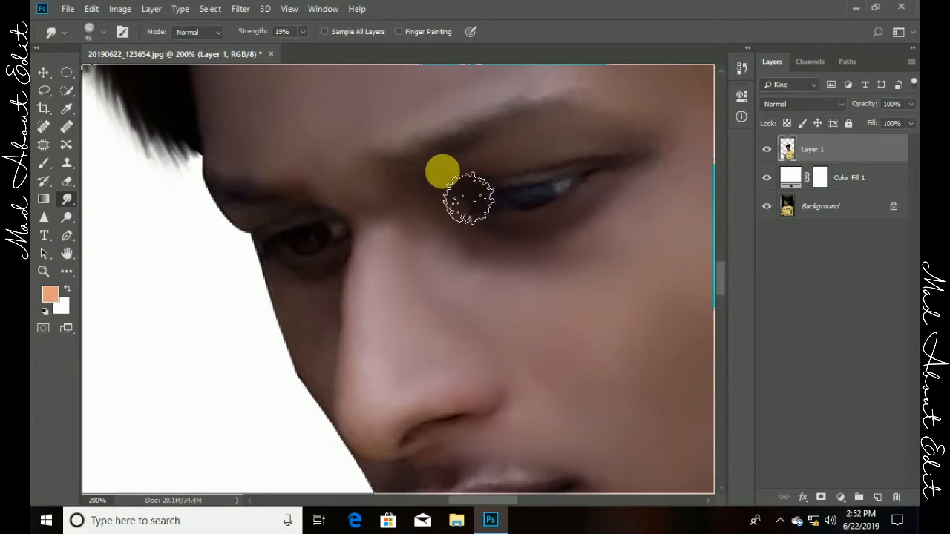
left_click_drag(363, 320, 476, 282)
scroll(468, 264, "down", 4)
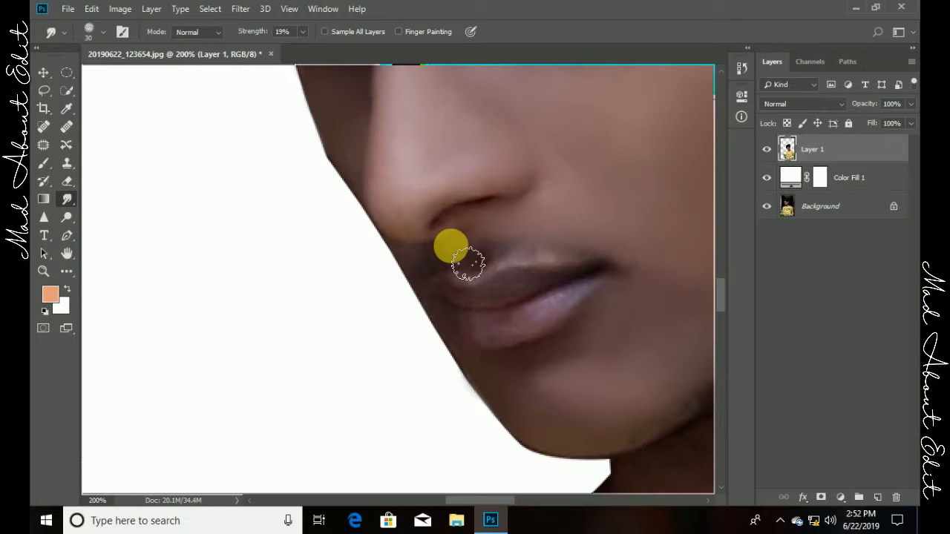
Step: Smooth the neck skin with the smudge brush enlarged to 60 px and the strength raised to 25%
scroll(537, 272, "down", 3)
scroll(445, 297, "right", 3)
key("bracketright")
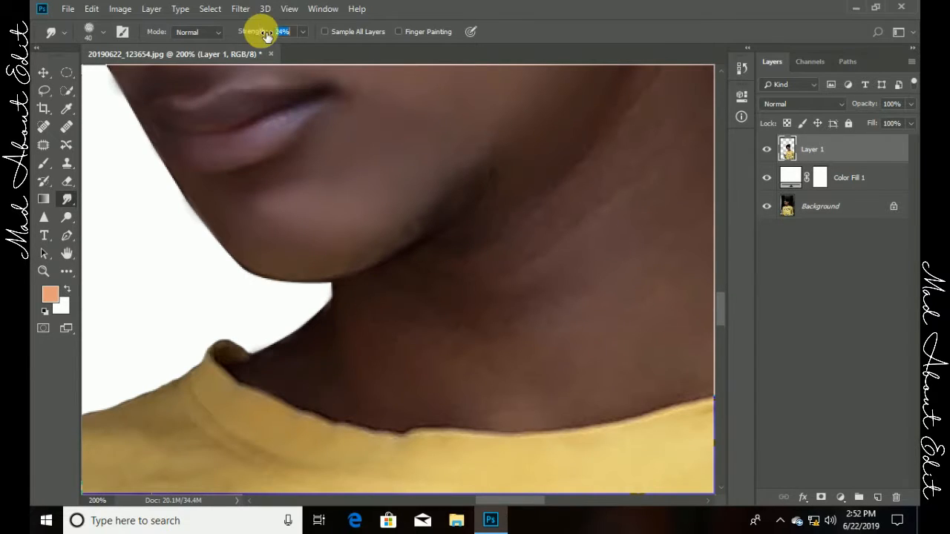
key("bracketright")
left_click_drag(559, 193, 360, 310)
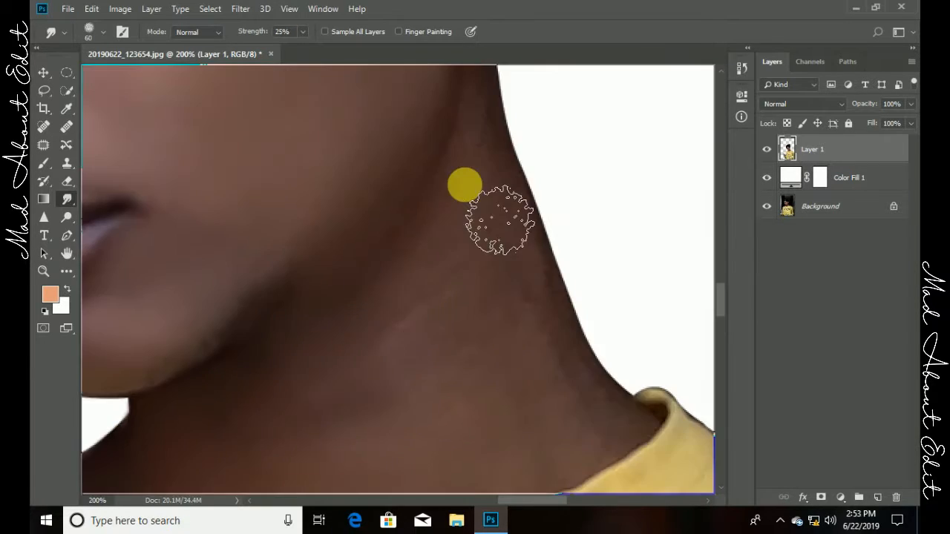
left_click_drag(524, 278, 459, 151)
Step: Reduce the smudge brush to 40 px and smooth the ear and earlobe
key("bracketleft")
key("bracketleft")
scroll(434, 155, "up", 3)
scroll(471, 254, "up", 3)
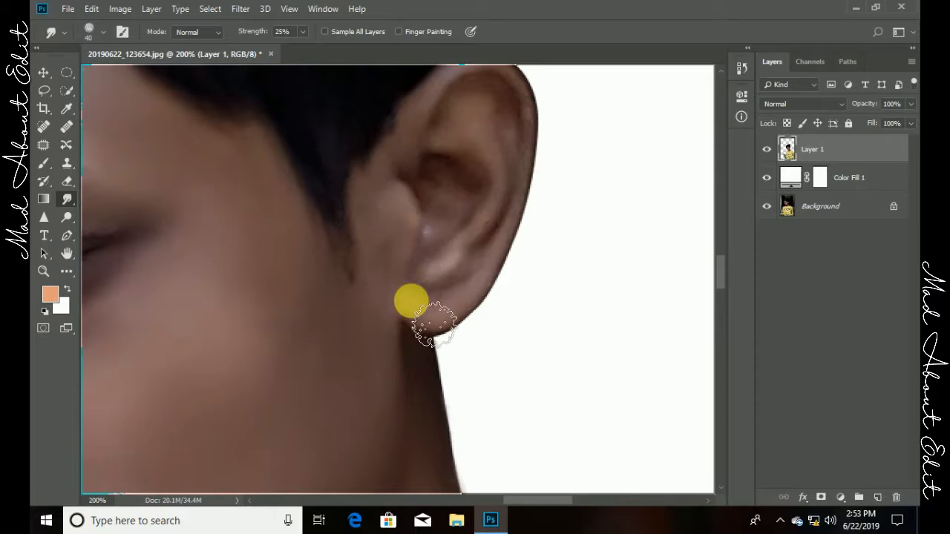
scroll(495, 212, "up", 2)
Step: Smooth the skin on the back and fingers of the raised hand with an enlarged smudge brush
scroll(637, 279, "down", 2)
scroll(636, 280, "down", 3)
scroll(373, 329, "up", 2)
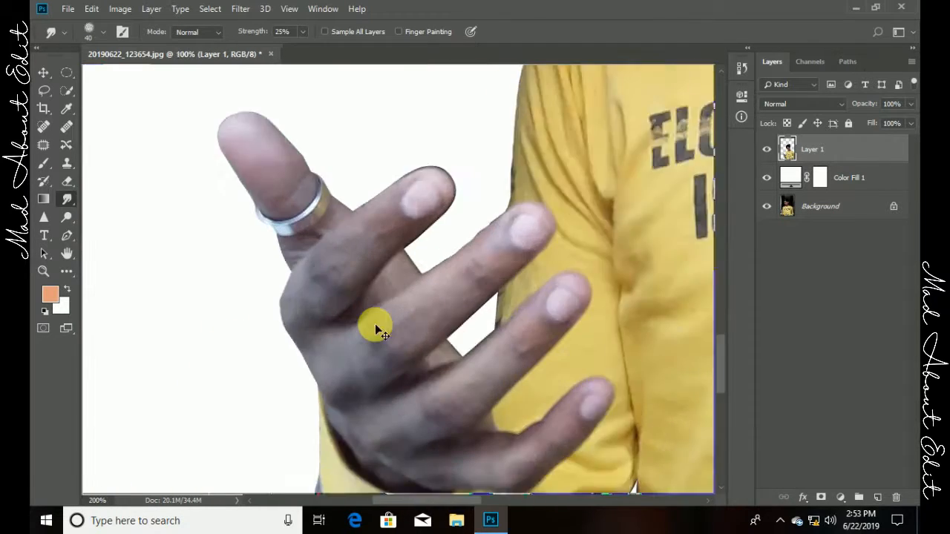
scroll(445, 300, "up", 1)
key("bracketright")
key("bracketright")
key("bracketright")
mouse_move(523, 268)
left_mouse_down()
mouse_move(396, 362)
mouse_move(582, 225)
mouse_move(325, 415)
mouse_move(235, 367)
left_mouse_up()
mouse_move(303, 223)
left_mouse_down()
mouse_move(375, 355)
mouse_move(441, 286)
mouse_move(464, 324)
left_mouse_up()
Step: Smooth the skin around the ring and the adjoining finger with the smudge brush reduced to 40 px
scroll(324, 258, "up", 2)
scroll(324, 259, "left", 2)
key("bracketleft")
key("bracketleft")
key("bracketleft")
key("bracketleft")
key("bracketleft")
scroll(339, 286, "down", 2)
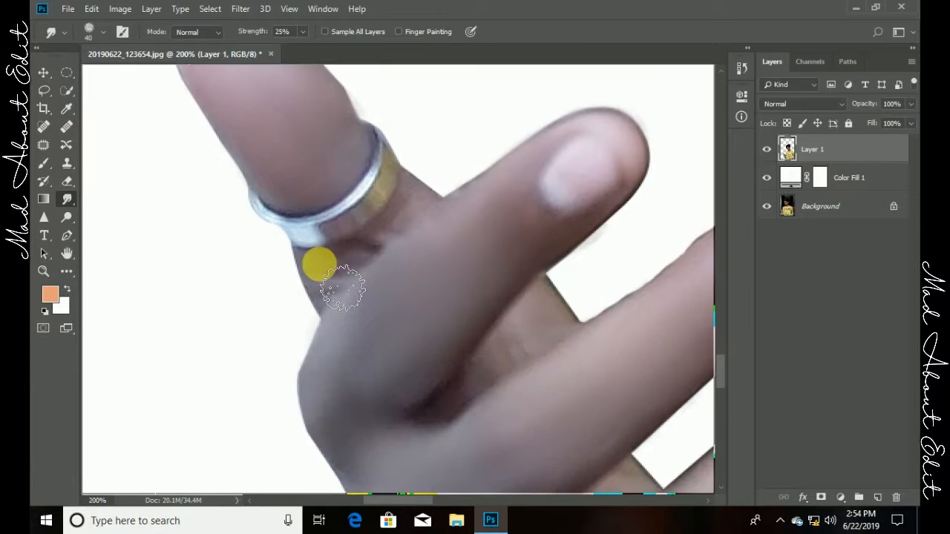
Step: Smooth the skin on the middle fingers of the raised hand with an enlarged smudge brush
scroll(386, 286, "down", 2)
scroll(386, 285, "right", 2)
scroll(408, 259, "down", 2)
scroll(386, 256, "right", 2)
key("bracketright")
key("bracketright")
key("bracketright")
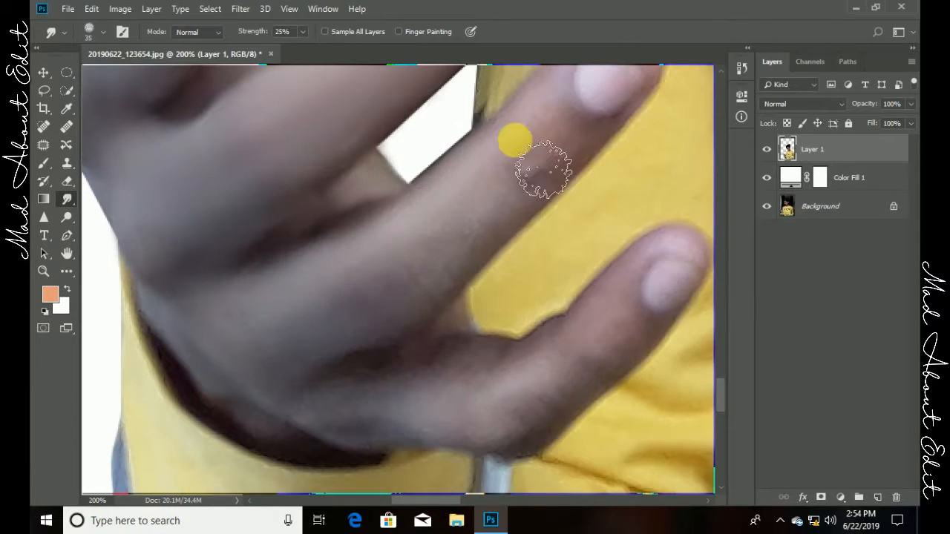
Step: Smooth the little finger and lower edge of the raised hand with the smudge brush reduced to 35 px
scroll(512, 163, "up", 2)
scroll(461, 245, "down", 3)
key("bracketleft")
key("bracketleft")
key("bracketleft")
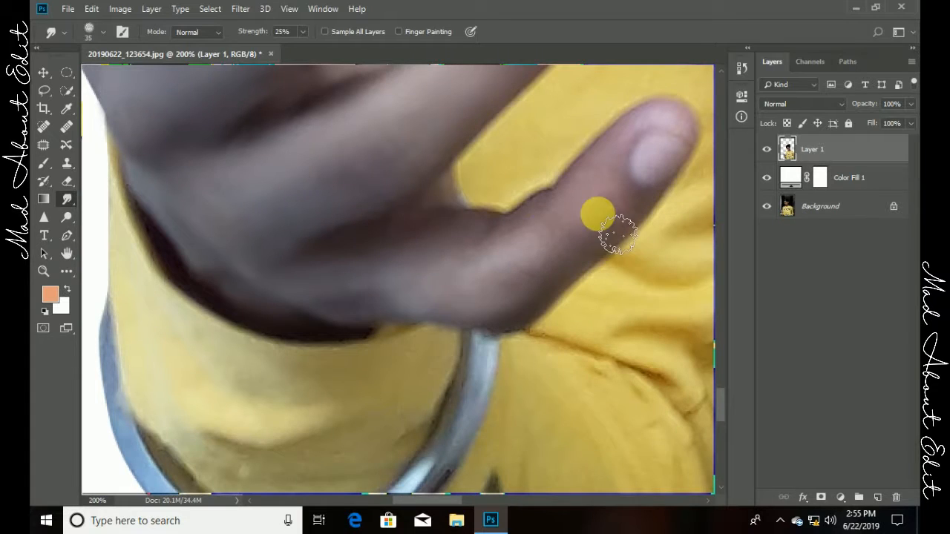
Step: Smooth the palm and thumb of the lower hand with the smudge brush enlarged to 45 px
scroll(608, 197, "down", 3)
scroll(515, 319, "up", 4)
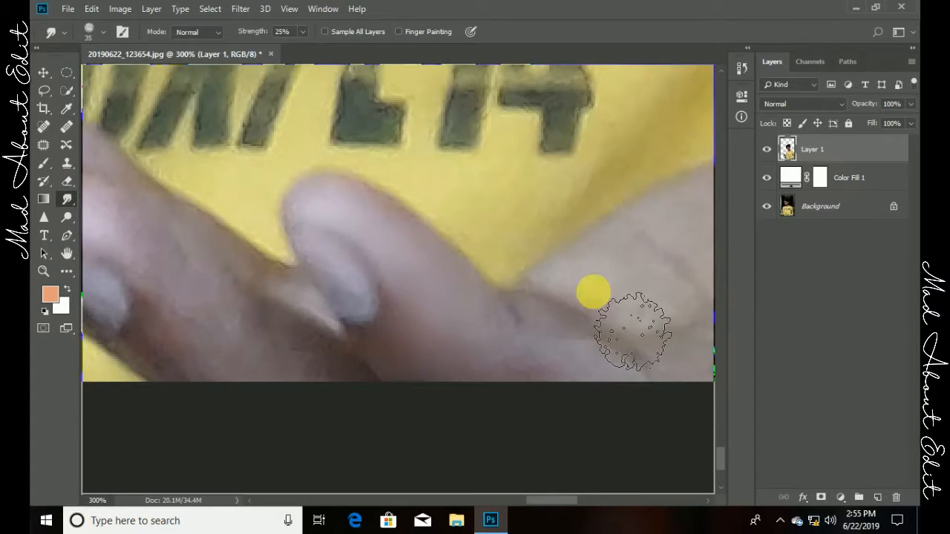
scroll(594, 293, "right", 4)
key("bracketright")
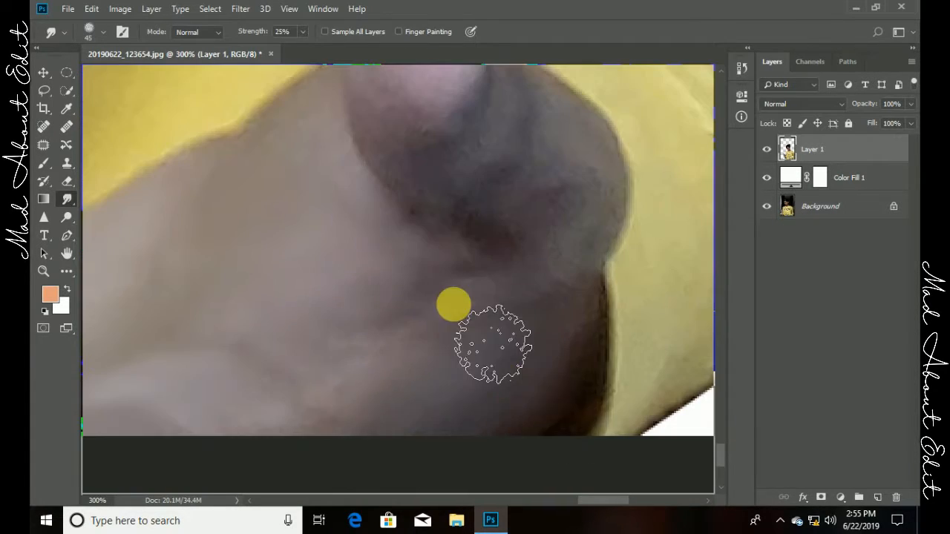
scroll(494, 343, "up", 4)
mouse_move(438, 167)
left_mouse_down()
mouse_move(432, 220)
mouse_move(505, 317)
left_mouse_up()
Step: Smooth the fingers and fingertips of the lower hand with the smudge brush reduced to 35 px
scroll(445, 334, "left", 10)
scroll(445, 334, "down", 5)
key("bracketleft")
key("bracketleft")
scroll(426, 369, "left", 3)
scroll(427, 368, "up", 3)
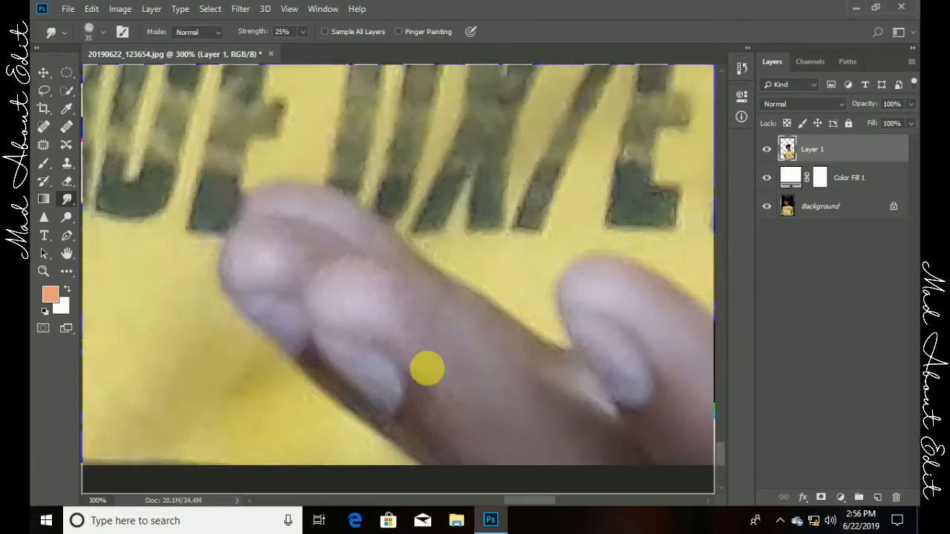
Step: Change the Color Fill 1 layer behind the portrait to black
key("ctrl+0")
double_click(794, 184)
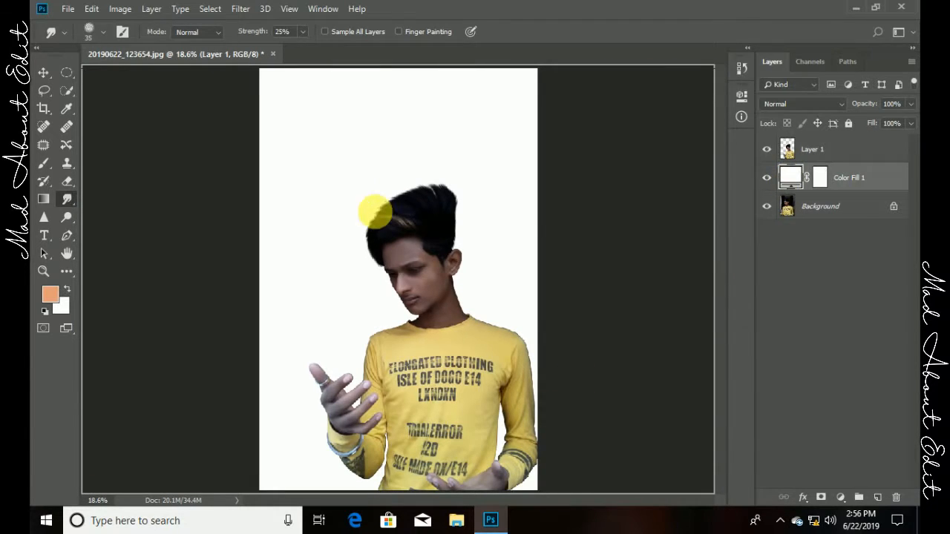
left_click(597, 281)
key("Return")
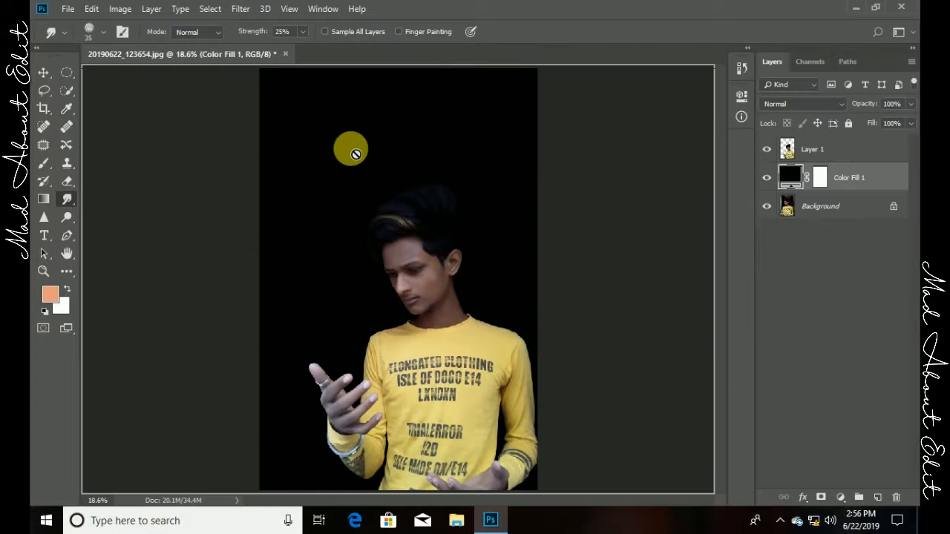
Step: Make Layer 1 active and open the image Baby_on_Back.jpg
left_click(802, 156)
left_click(67, 9)
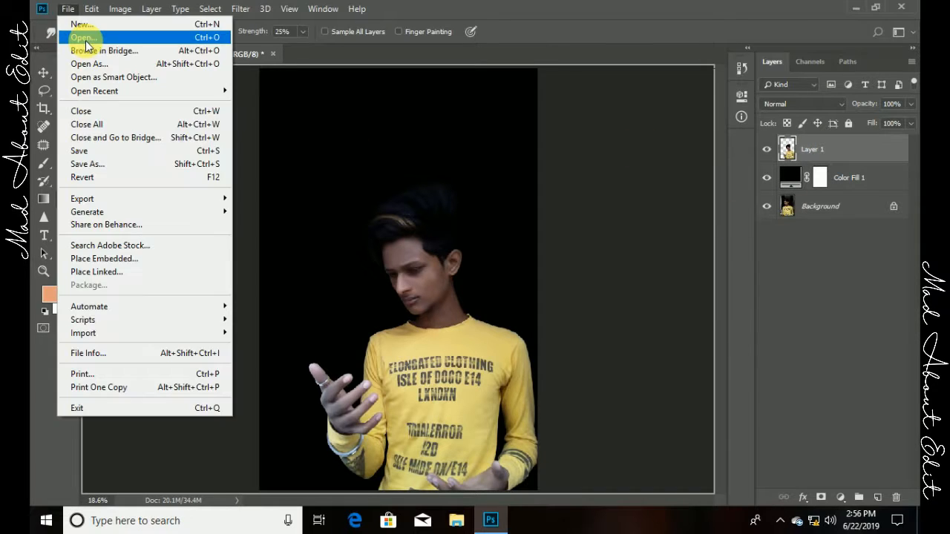
left_click(136, 58)
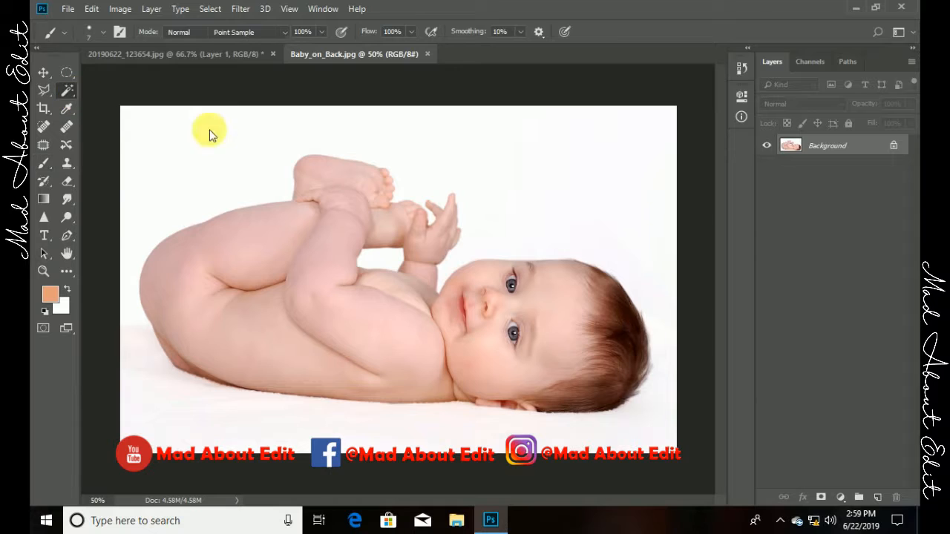
Step: Select the white background around the baby with the Magic Wand, invert the selection and copy the baby to a new layer
left_click(619, 260)
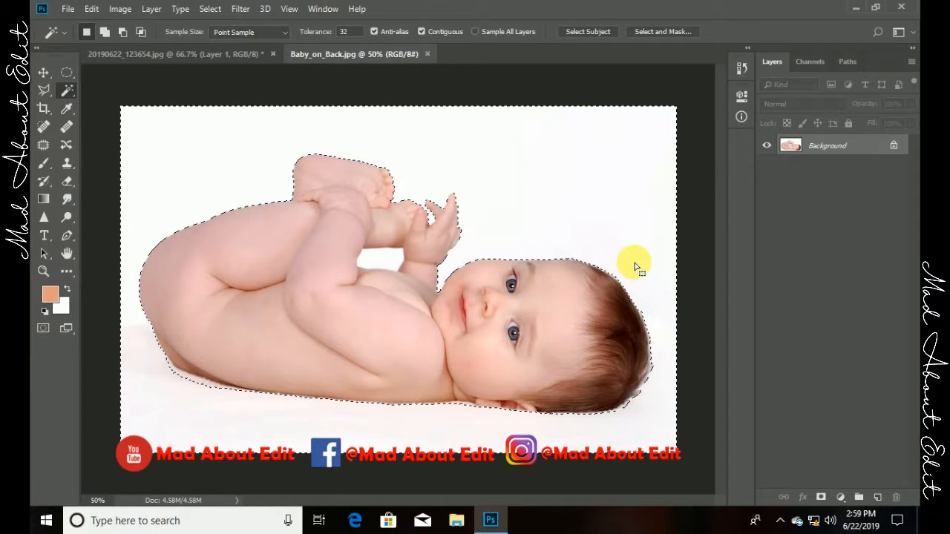
key("ctrl+shift+i")
key("ctrl+j")
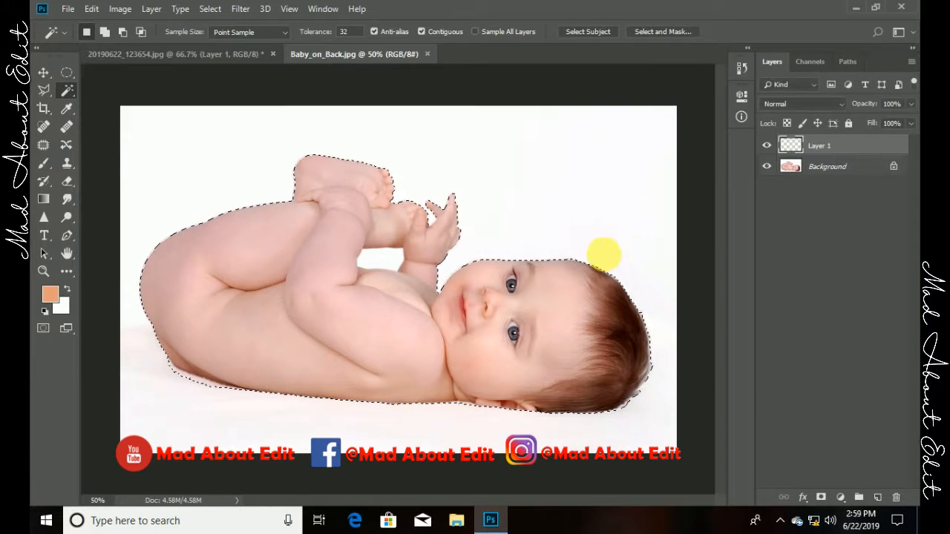
Step: Move the cut-out baby layer into the portrait document 20190622_123654.jpg
left_click(43, 73)
left_click_drag(335, 281, 354, 364)
key("ctrl+plus")
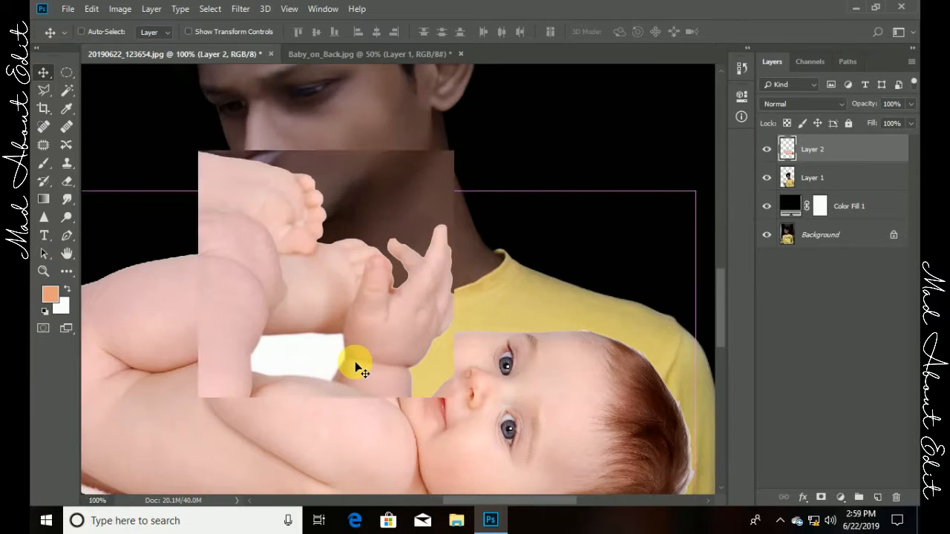
Step: Select the leftover white gap between the baby's arm and chest with the Magic Wand and delete it
key("w")
left_click(284, 364)
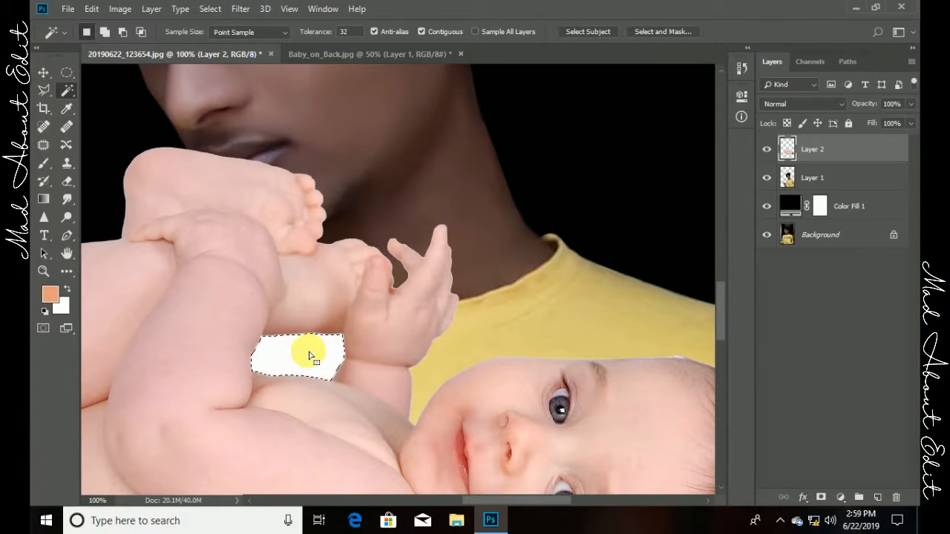
key("Delete")
key("ctrl+minus")
key("ctrl+minus")
key("ctrl+minus")
key("ctrl+minus")
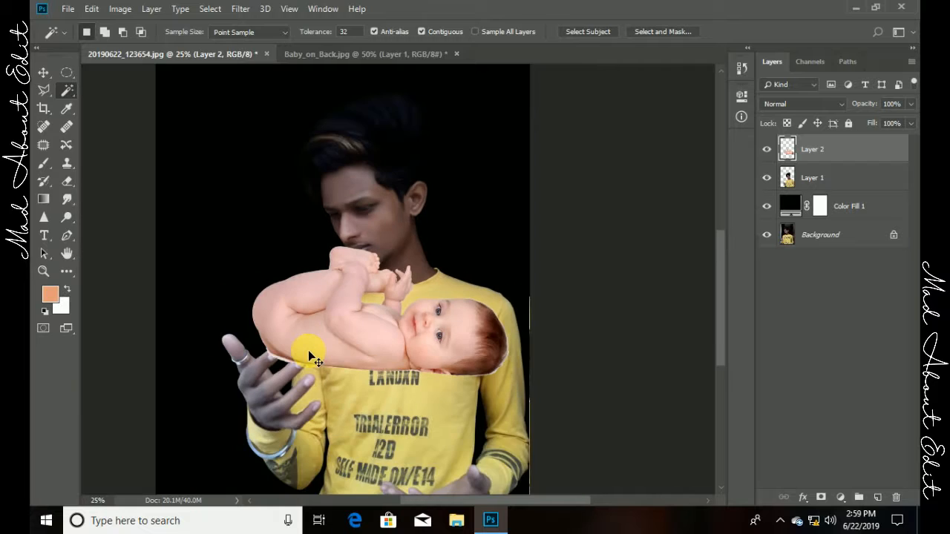
Step: Flip the baby layer and rotate it so the head is raised toward the portrait's open hand, at about 38°
left_click_drag(349, 365, 347, 356)
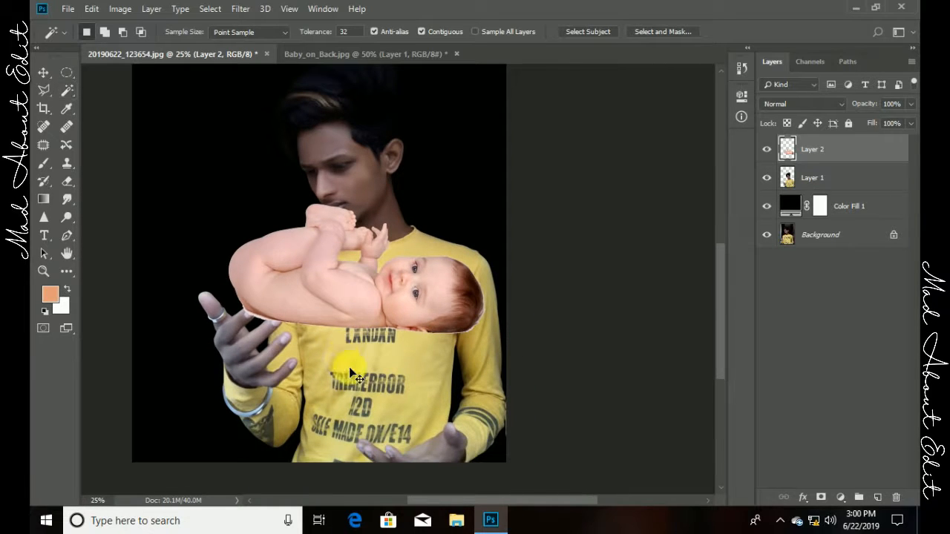
key("ctrl+t")
right_click(394, 272)
left_click(434, 443)
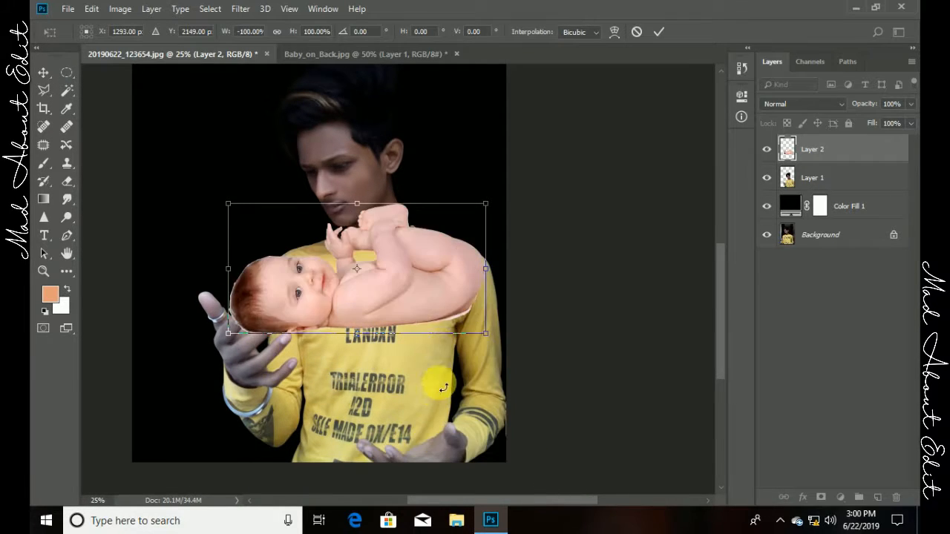
left_click_drag(534, 239, 494, 343)
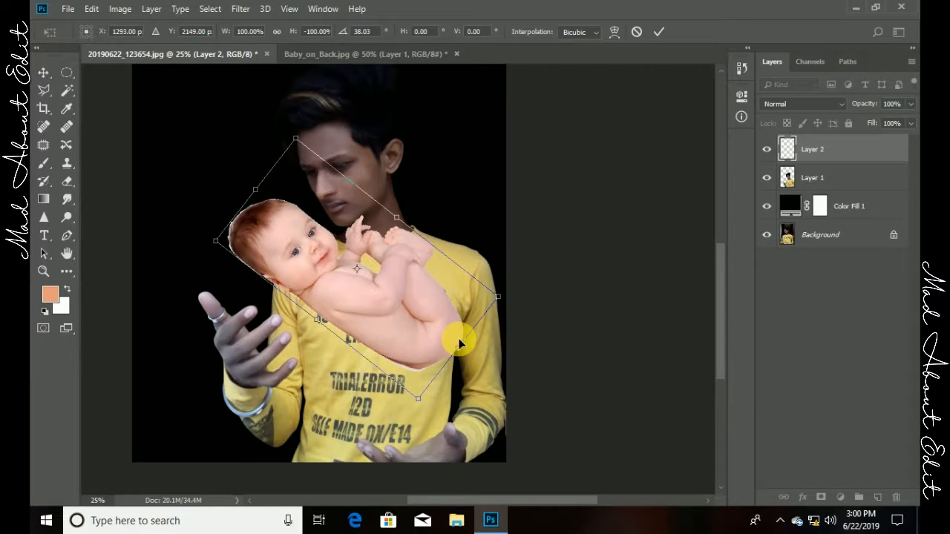
Step: Scale the baby to about 113.5%, position it over the man's two hands and apply the transform
left_click_drag(424, 406, 413, 427)
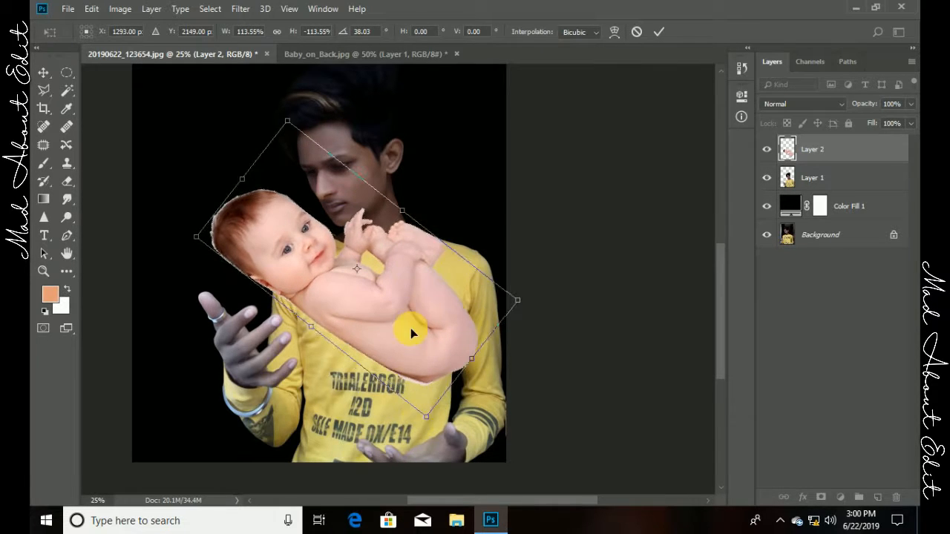
left_click_drag(410, 328, 404, 416)
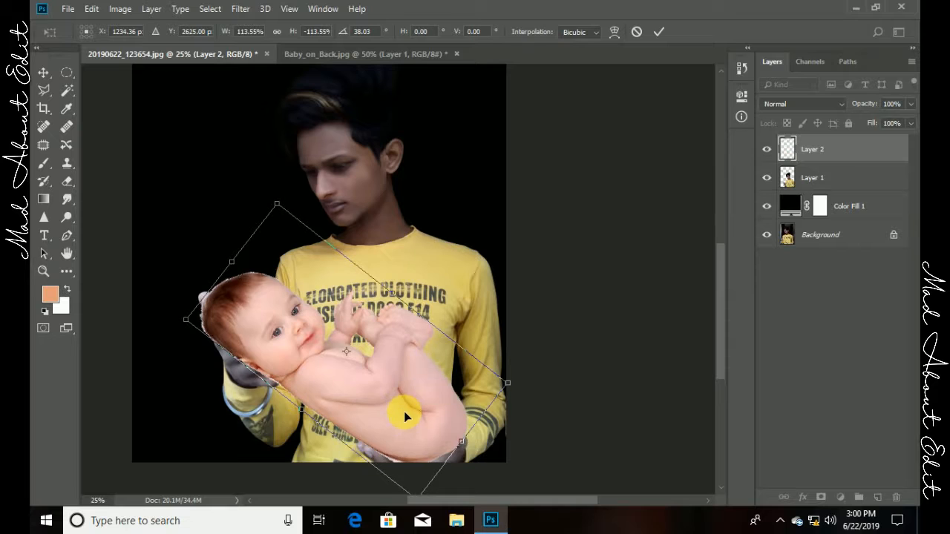
left_click(660, 32)
Step: Erase the white fringe along the top of the baby's head with a 25 px eraser
key("w")
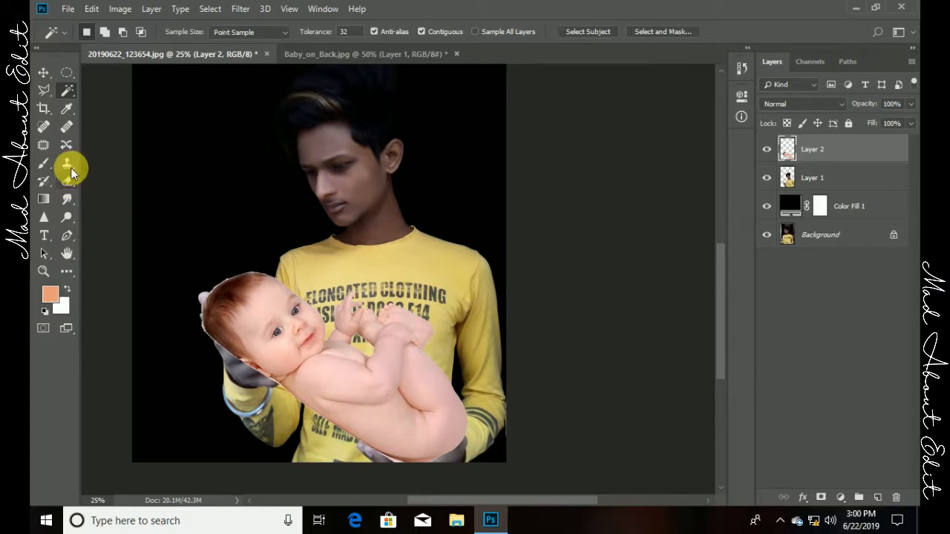
left_click(72, 180)
key("ctrl+plus")
key("ctrl+plus")
key("ctrl+plus")
key("ctrl+plus")
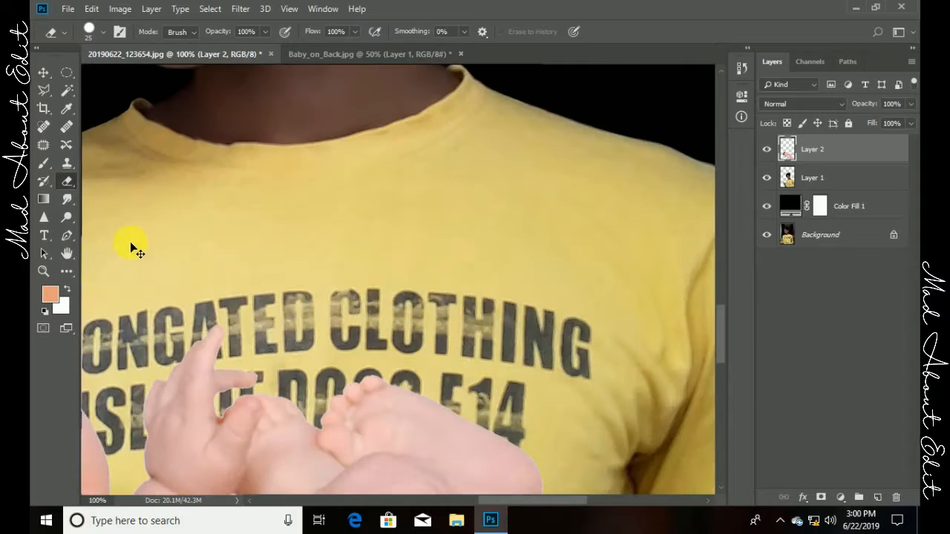
key("ctrl+plus")
left_click_drag(149, 279, 394, 251)
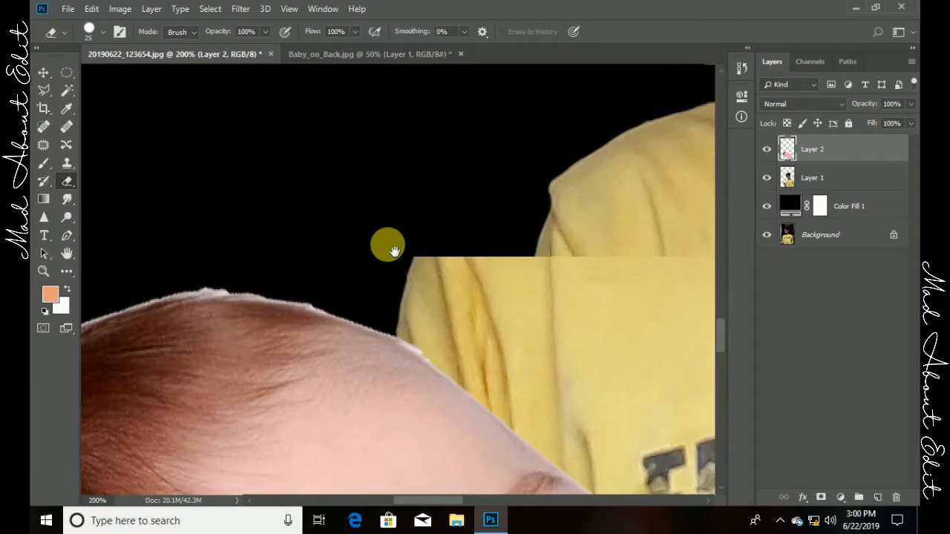
key("ctrl+plus")
key("ctrl+plus")
key("ctrl+plus")
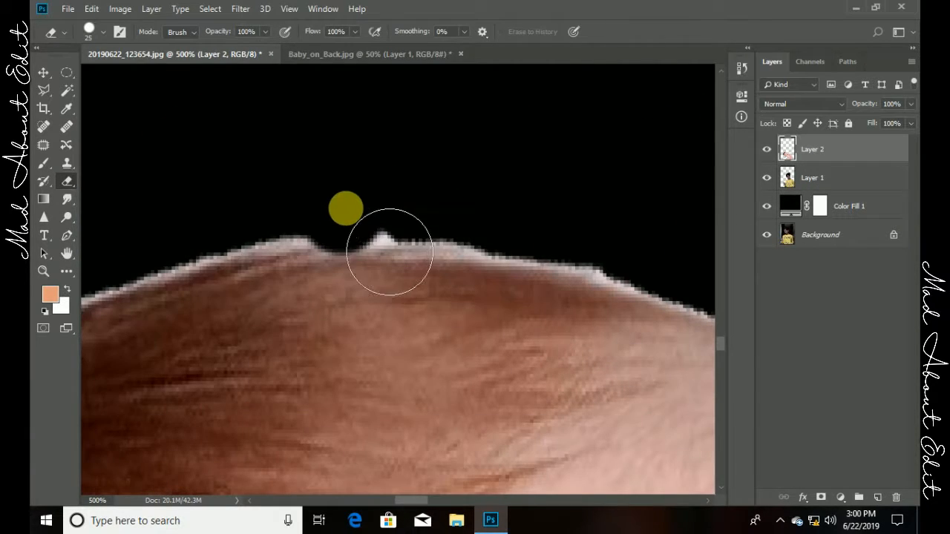
left_click_drag(390, 215, 579, 236)
left_click_drag(535, 217, 352, 176)
Step: Erase the white fringe around the back of the baby's hair with the eraser reduced to 10 px
key("bracketleft")
key("bracketleft")
left_click_drag(303, 205, 520, 253)
left_click_drag(485, 220, 394, 184)
left_click_drag(260, 185, 552, 171)
key("bracketleft")
left_click_drag(245, 245, 594, 134)
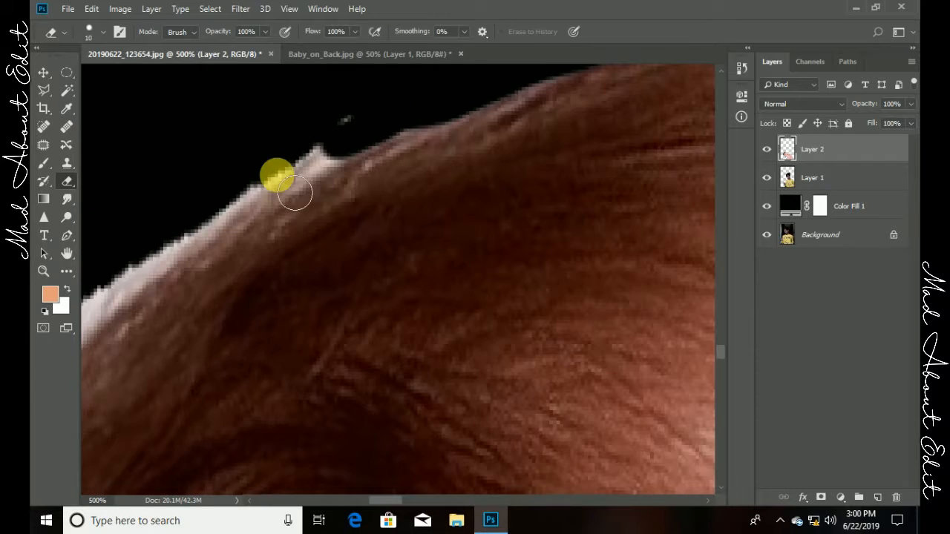
mouse_move(294, 193)
left_mouse_down()
mouse_move(374, 142)
mouse_move(321, 137)
mouse_move(293, 157)
mouse_move(282, 353)
mouse_move(250, 423)
mouse_move(293, 326)
mouse_move(285, 276)
mouse_move(310, 289)
mouse_move(337, 399)
mouse_move(340, 370)
mouse_move(334, 298)
mouse_move(239, 224)
mouse_move(400, 360)
mouse_move(459, 325)
mouse_move(273, 223)
mouse_move(410, 311)
left_mouse_up()
Step: Erase the white fringe along the baby's ear, neck and back with the 10 px eraser
key("ctrl+minus")
key("ctrl+minus")
key("ctrl+minus")
key("ctrl+minus")
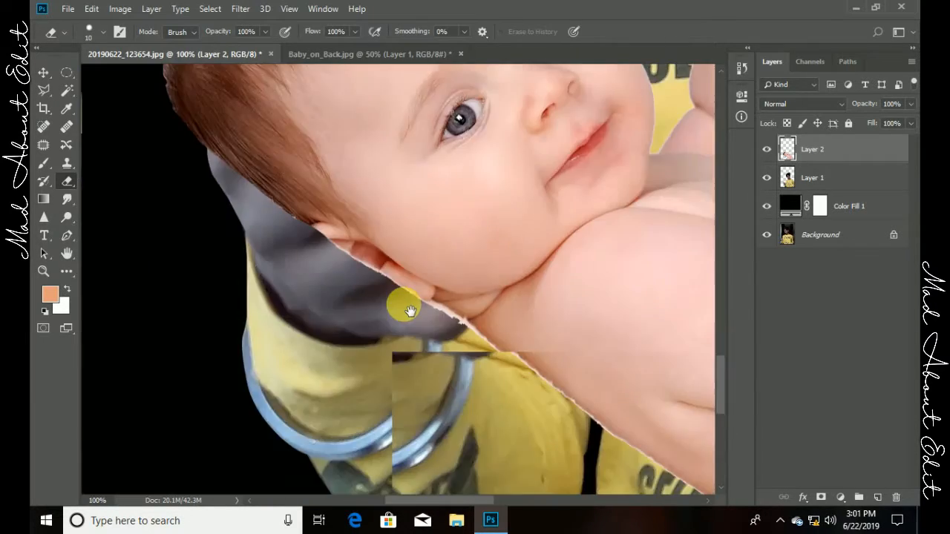
key("ctrl+plus")
key("ctrl+plus")
key("ctrl+plus")
mouse_move(156, 174)
left_mouse_down()
mouse_move(250, 244)
mouse_move(579, 423)
left_mouse_up()
left_click_drag(579, 423, 399, 285)
left_click_drag(460, 323, 527, 364)
left_click_drag(527, 364, 326, 179)
left_click_drag(386, 272, 505, 357)
left_click_drag(504, 356, 334, 200)
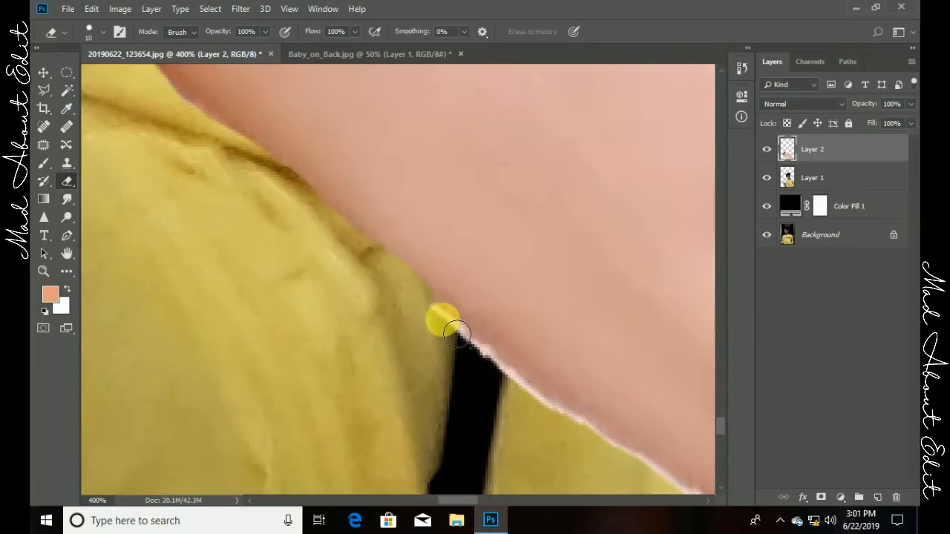
mouse_move(455, 332)
left_mouse_down()
mouse_move(244, 205)
mouse_move(267, 191)
mouse_move(567, 343)
mouse_move(369, 220)
mouse_move(448, 232)
mouse_move(429, 220)
mouse_move(248, 315)
left_mouse_up()
Step: Erase the remaining white fringe around the rest of the baby's outline
key("ctrl+minus")
key("ctrl+minus")
key("ctrl+minus")
key("ctrl+plus")
key("ctrl+plus")
key("ctrl+plus")
mouse_move(285, 288)
left_mouse_down()
mouse_move(465, 210)
mouse_move(322, 318)
mouse_move(509, 202)
left_mouse_up()
Step: Duplicate Layer 1 with the baby on Layer 2 briefly hidden, and move the copy above Layer 2
key("ctrl+0")
key("alt+bracketleft")
key("ctrl+comma")
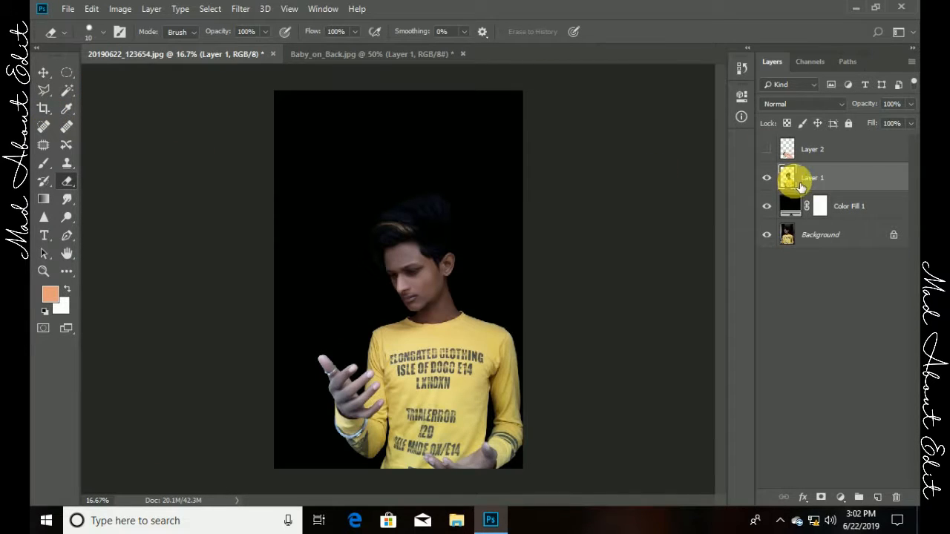
key("ctrl+j")
left_click(767, 149)
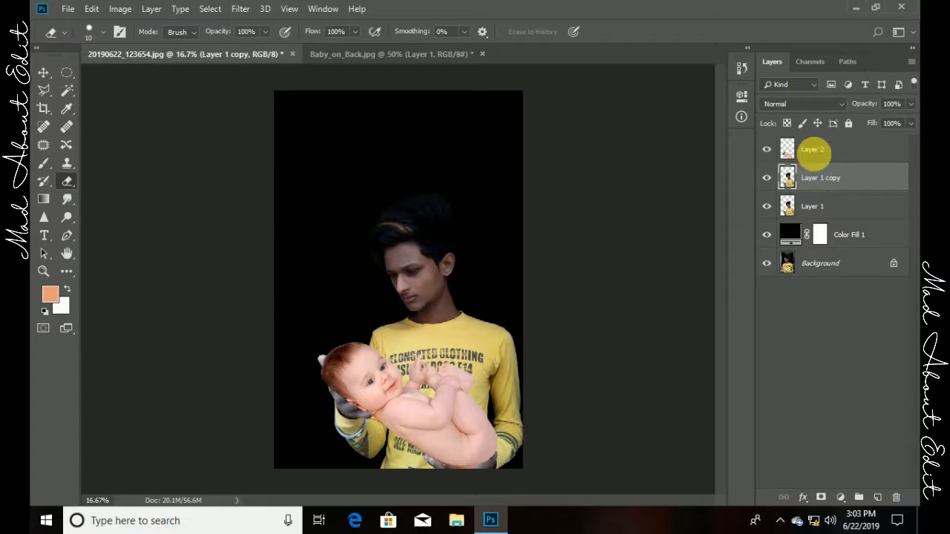
left_click_drag(821, 147, 819, 144)
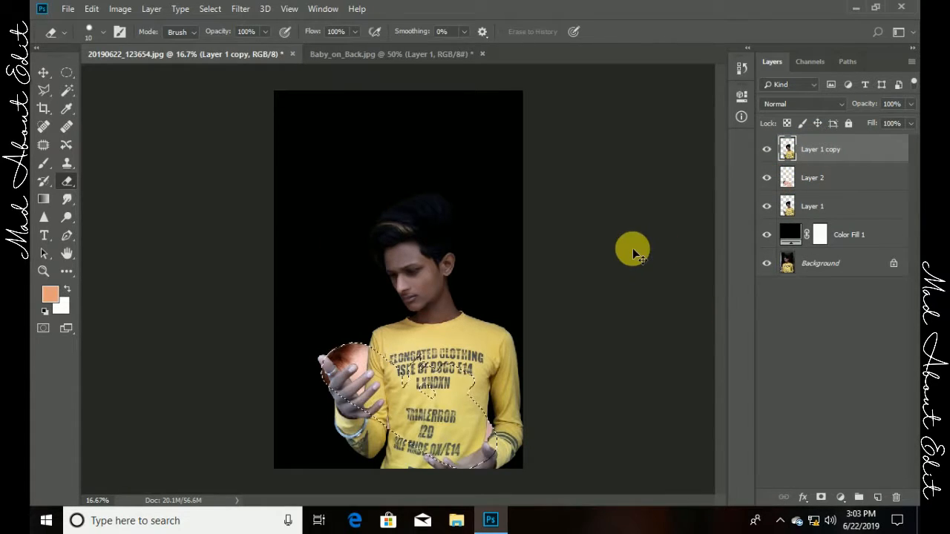
Step: Try to mask Layer 1 copy with a selection of the baby's outline, and undo the mask
key("ctrl+plus")
key("ctrl+plus")
key("ctrl+plus")
key("ctrl+plus")
scroll(446, 180, "down", 5)
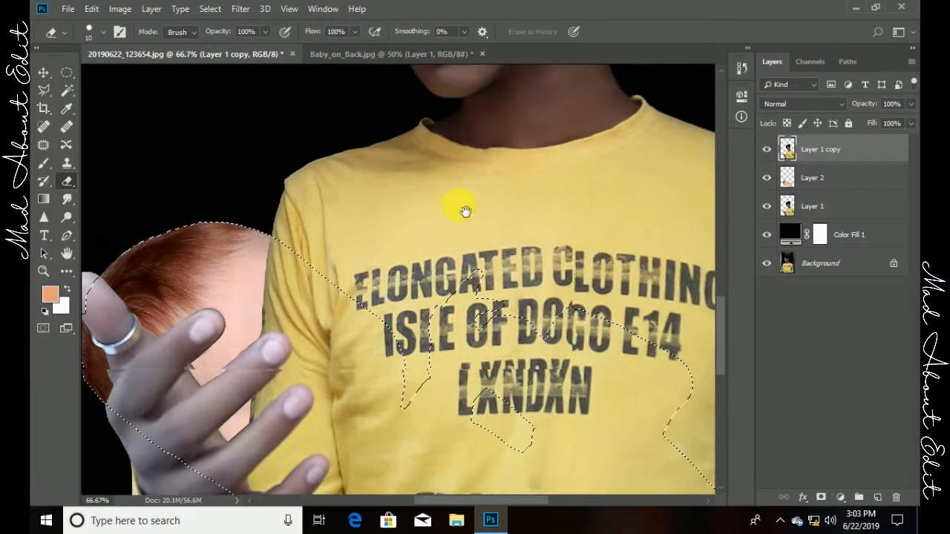
left_click(821, 497)
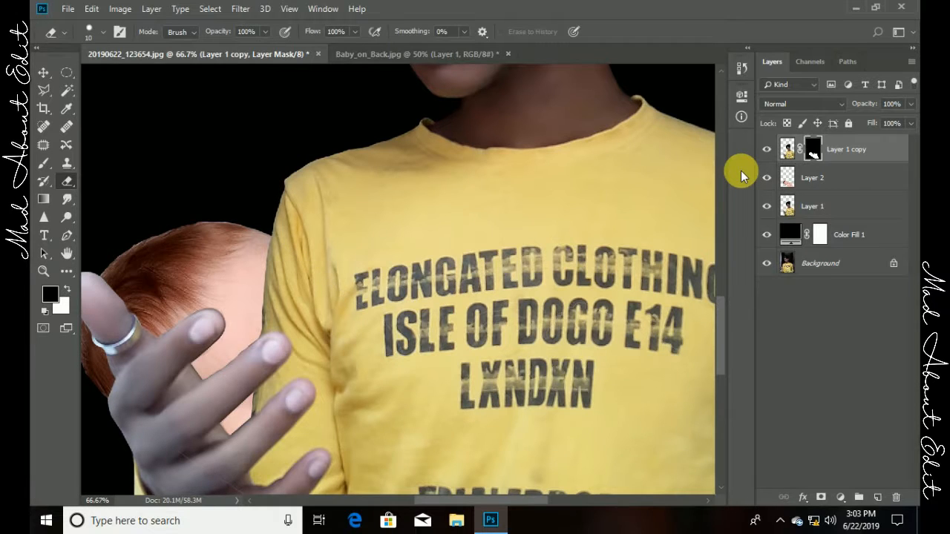
key("ctrl+z")
key("ctrl+z")
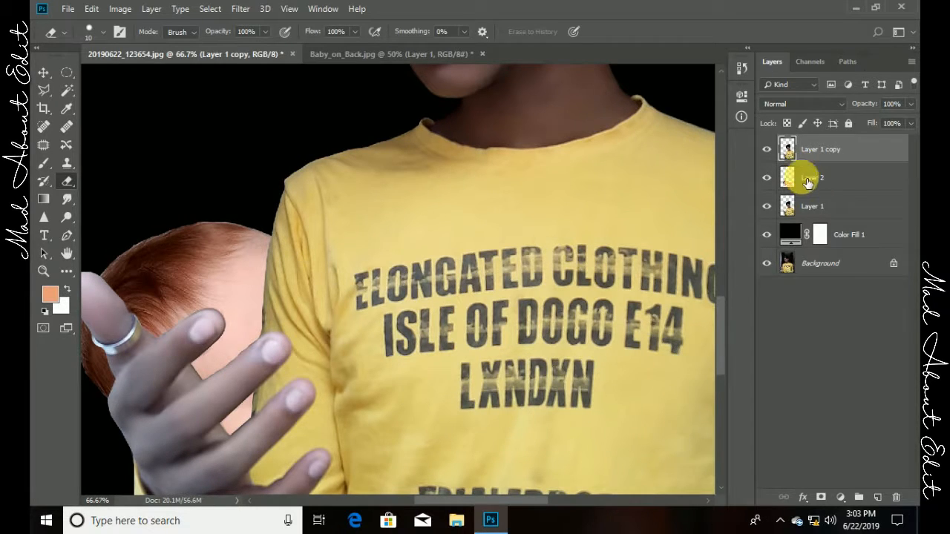
Step: Add a layer mask to Layer 1 copy and paint it black with a 175 px brush inside the baby's selection
left_click(821, 496)
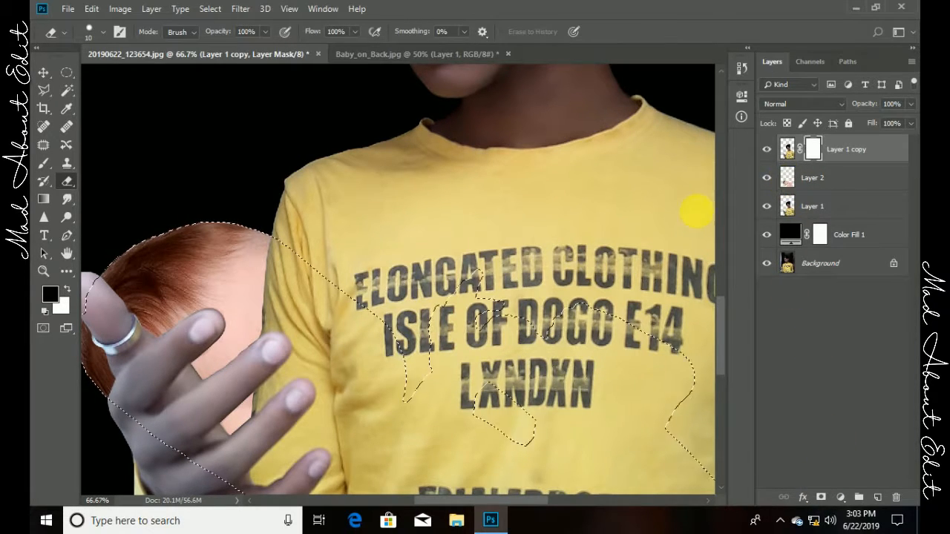
left_click(44, 165)
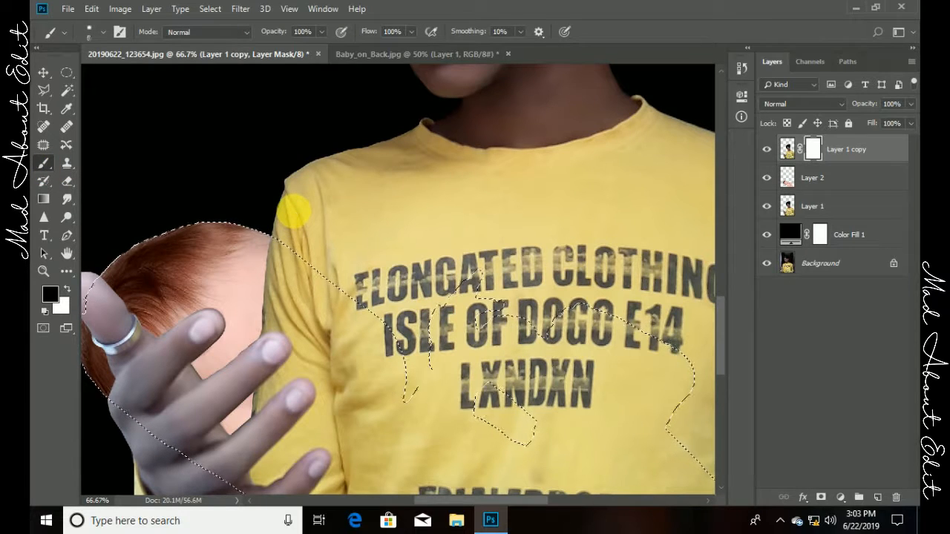
key("ctrl+minus")
key("ctrl+minus")
key("ctrl+minus")
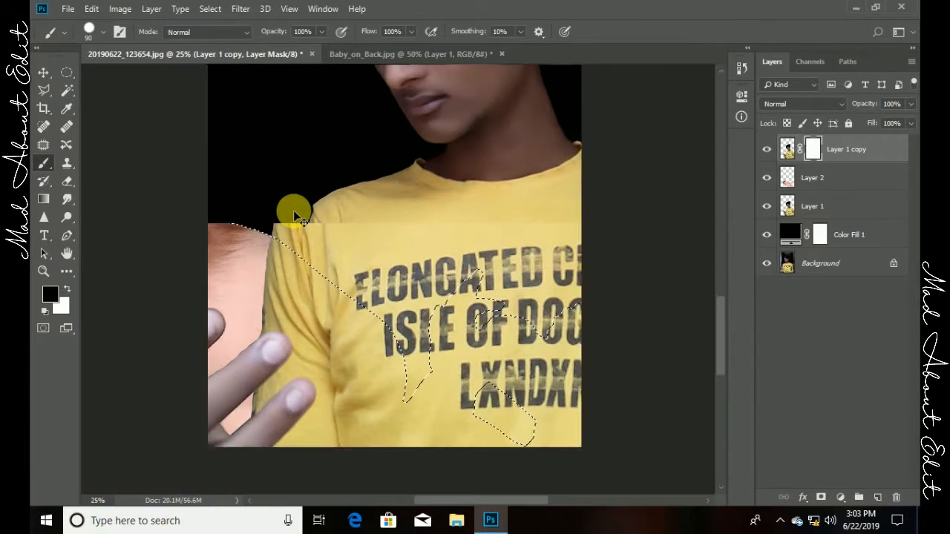
key("bracketright")
key("bracketright")
key("bracketright")
key("bracketright")
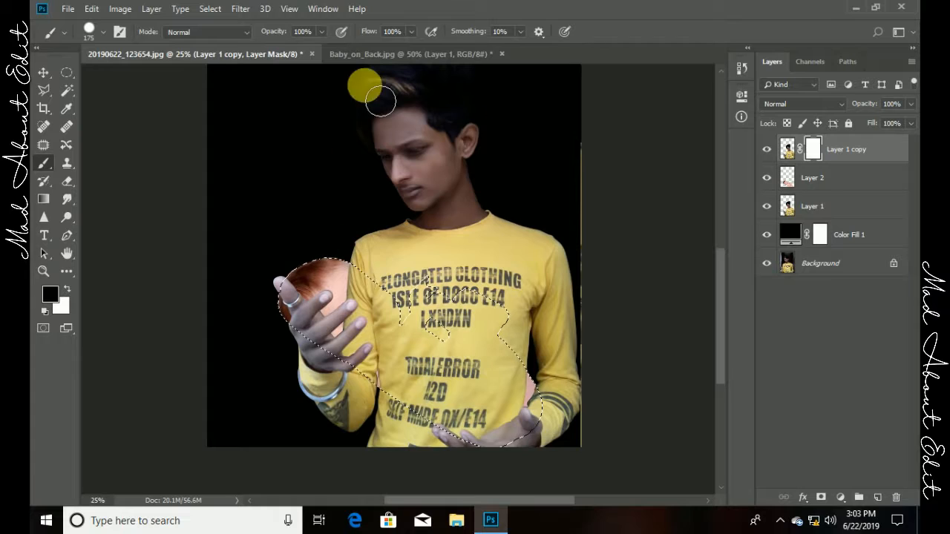
left_click_drag(441, 293, 512, 393)
left_click_drag(512, 443, 466, 288)
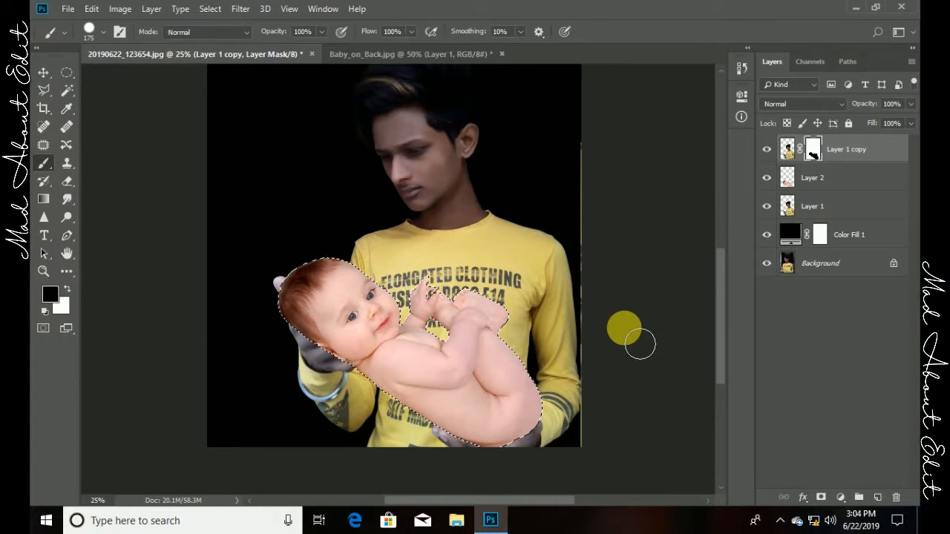
Step: Deselect, extend the mask's black area around the baby with a 500 px brush, and toggle Layer 1 off and on to check it
key("bracketright")
key("bracketright")
key("bracketright")
key("bracketright")
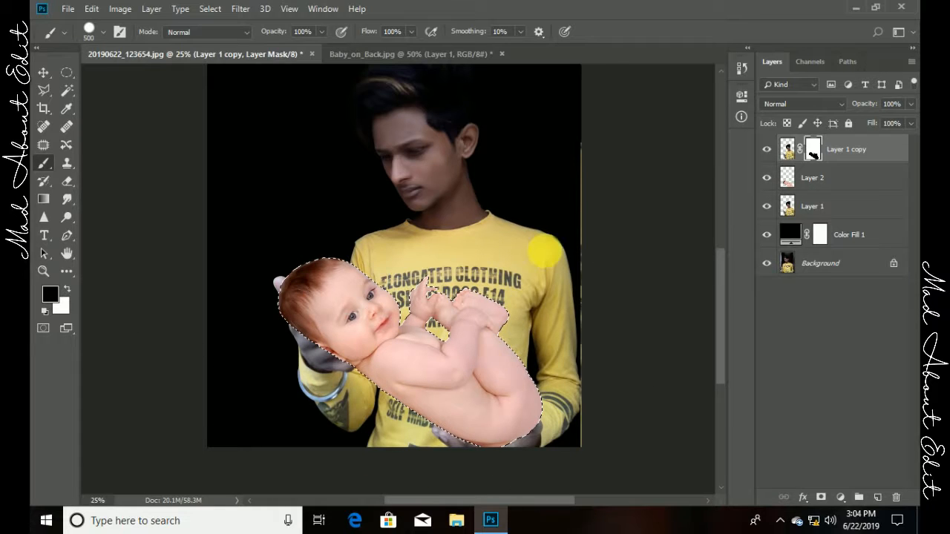
key("ctrl+d")
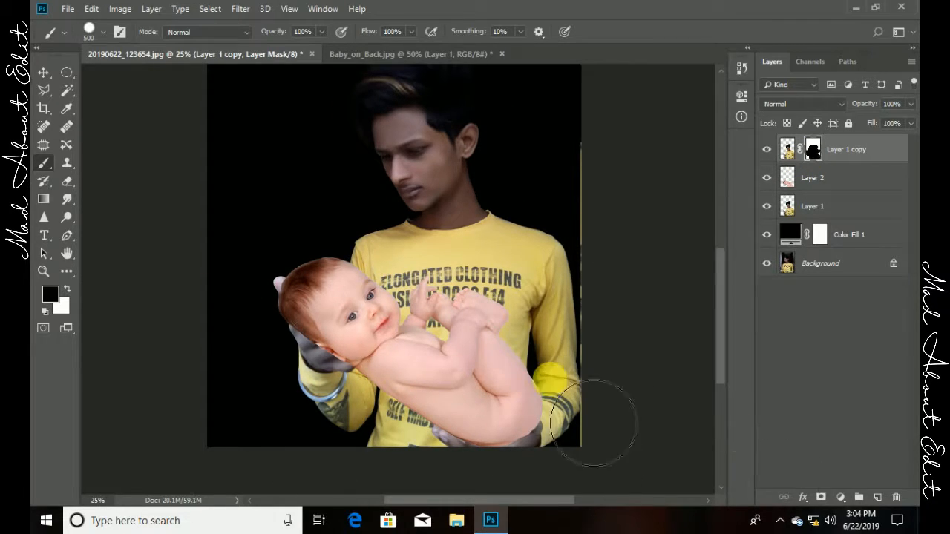
left_click(767, 206)
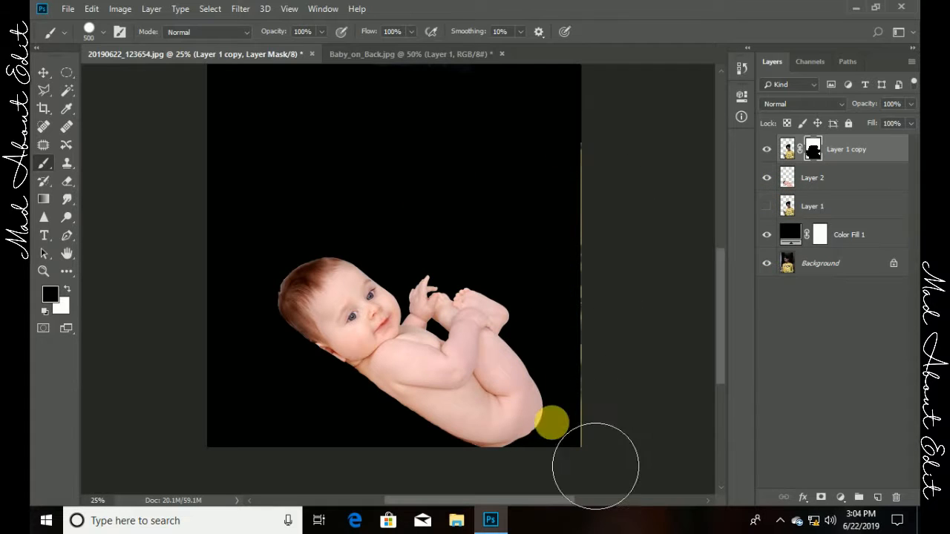
left_click(768, 206)
scroll(305, 256, "up", 3)
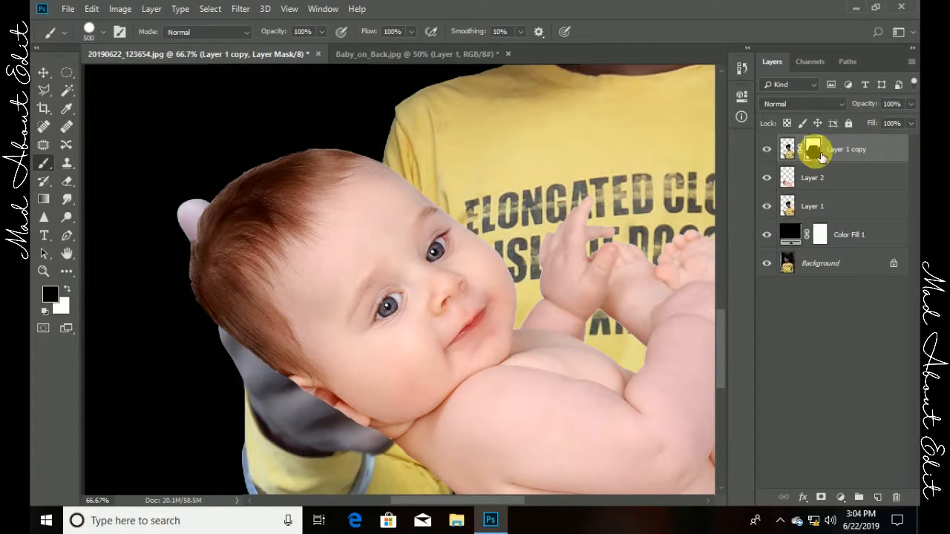
Step: Paint white on the Layer 1 copy mask with the 500 px brush to bring both hands in front of the baby
mouse_move(208, 284)
left_mouse_down()
mouse_move(284, 280)
mouse_move(319, 296)
left_mouse_up()
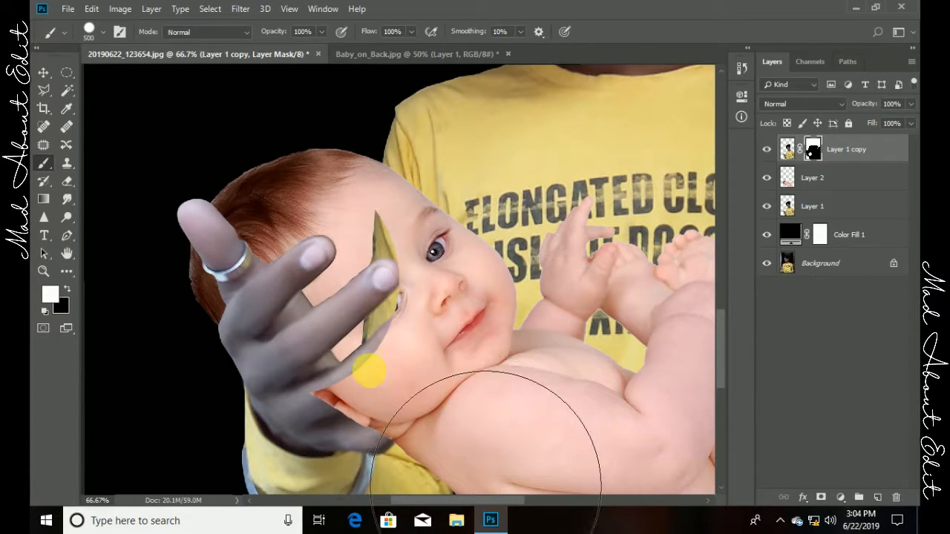
left_click_drag(438, 423, 453, 365)
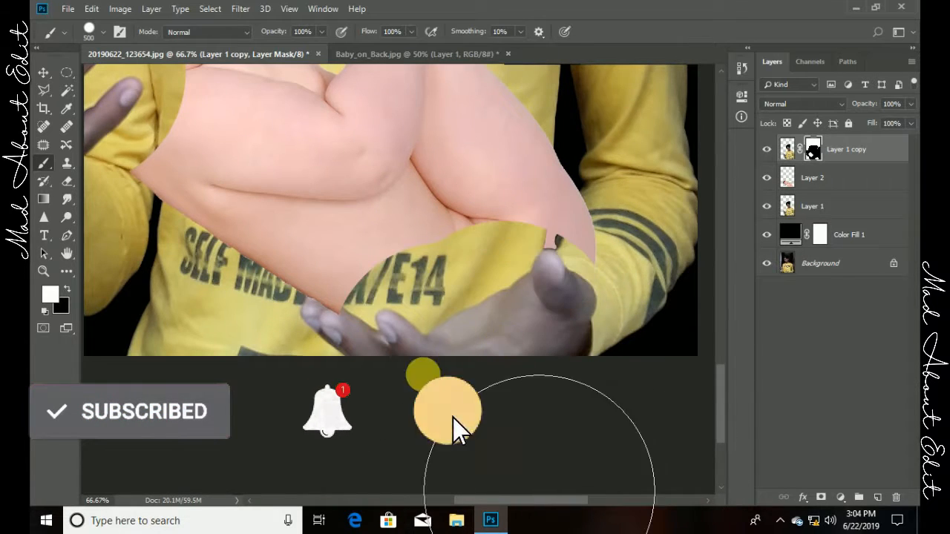
key("ctrl+minus")
Step: Paint black on the mask with a brush of about 19 px to remove the shirt between the fingers around the baby's eye
key("ctrl+plus")
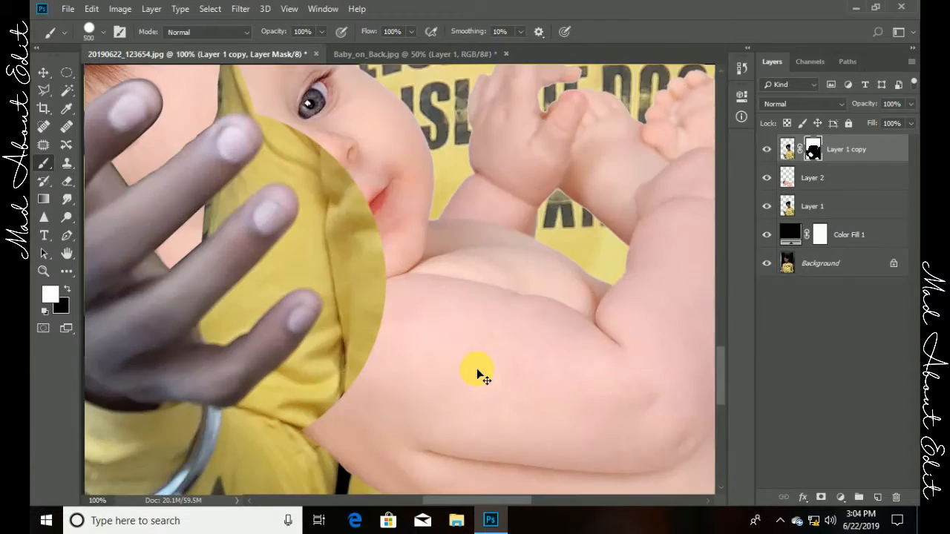
key("ctrl+plus")
left_click(64, 287)
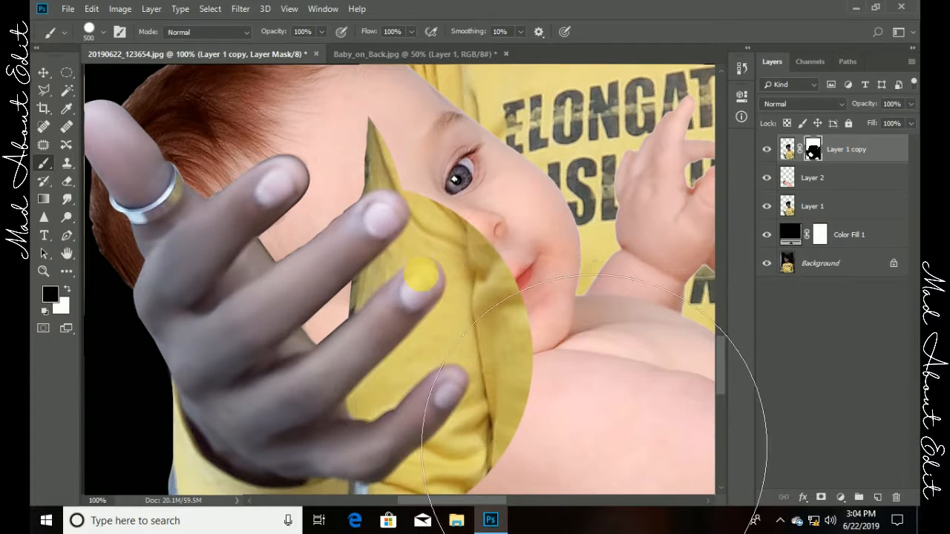
mouse_move(320, 275)
left_mouse_down()
mouse_move(275, 275)
mouse_move(282, 281)
left_mouse_up()
key("ctrl+plus")
key("ctrl+plus")
left_click_drag(411, 270, 369, 272)
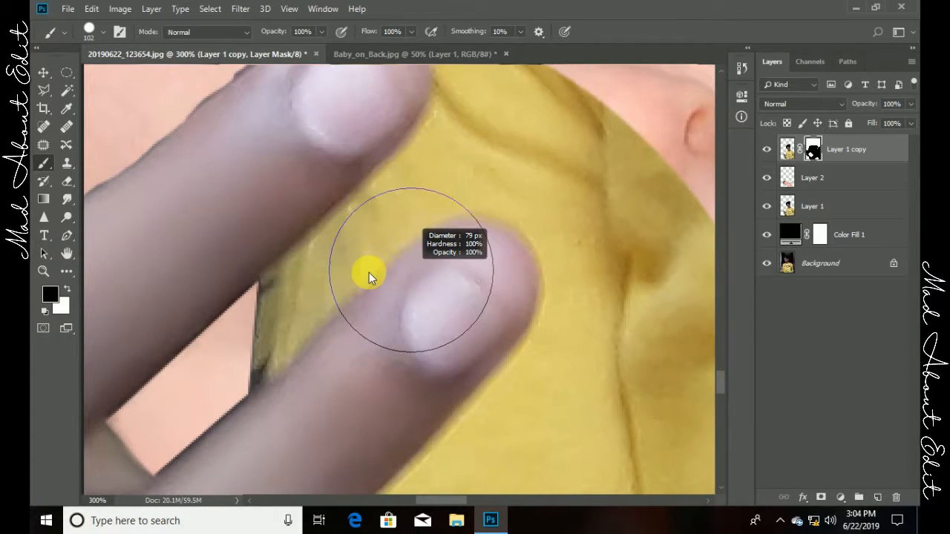
mouse_move(388, 205)
left_mouse_down()
mouse_move(385, 199)
mouse_move(284, 292)
mouse_move(346, 272)
mouse_move(339, 259)
left_mouse_up()
key("bracketleft")
left_click_drag(301, 319, 317, 359)
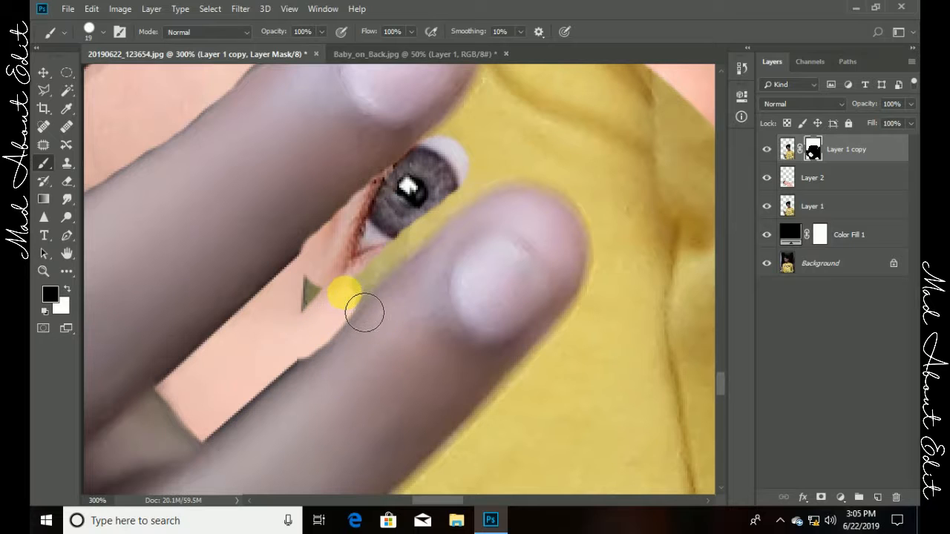
mouse_move(399, 282)
left_mouse_down()
mouse_move(484, 212)
mouse_move(456, 218)
mouse_move(409, 265)
mouse_move(315, 326)
mouse_move(449, 239)
left_mouse_up()
left_click_drag(449, 239, 412, 294)
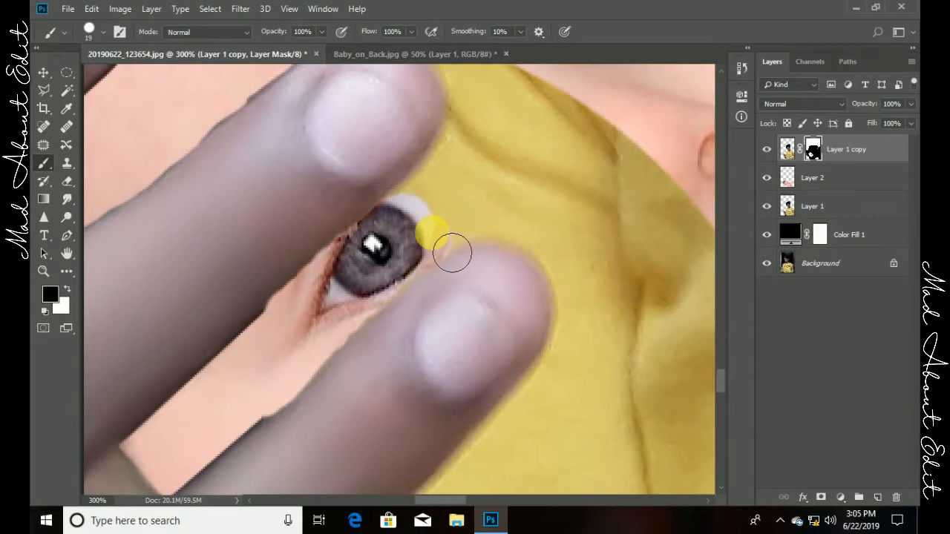
mouse_move(559, 256)
left_mouse_down()
mouse_move(509, 251)
mouse_move(479, 209)
left_mouse_up()
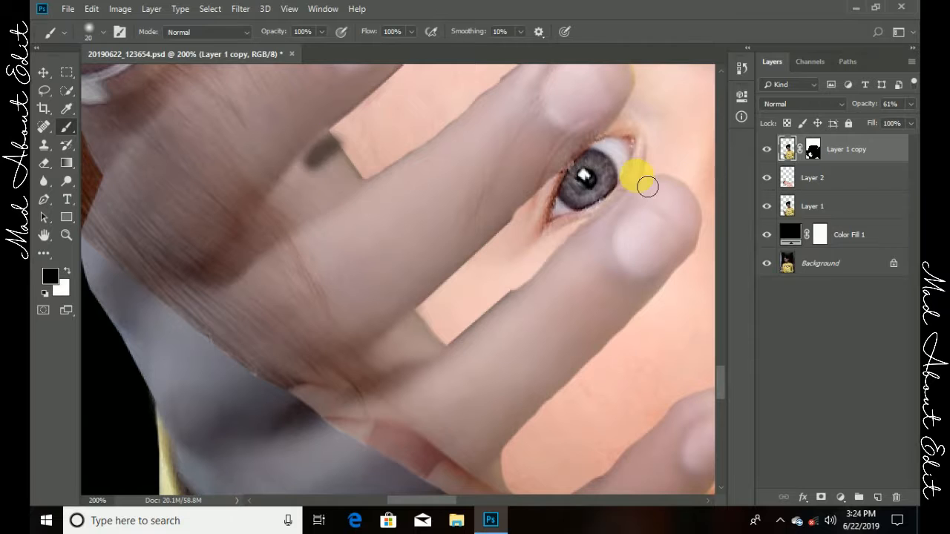
Step: On the Layer 1 copy mask, paint out the leftover shirt between the upper hand's fingers with a 20 px brush
left_click(813, 149)
key("bracketleft")
mouse_move(297, 180)
left_mouse_down()
mouse_move(290, 219)
mouse_move(320, 201)
mouse_move(383, 233)
left_mouse_up()
left_click_drag(406, 343, 309, 256)
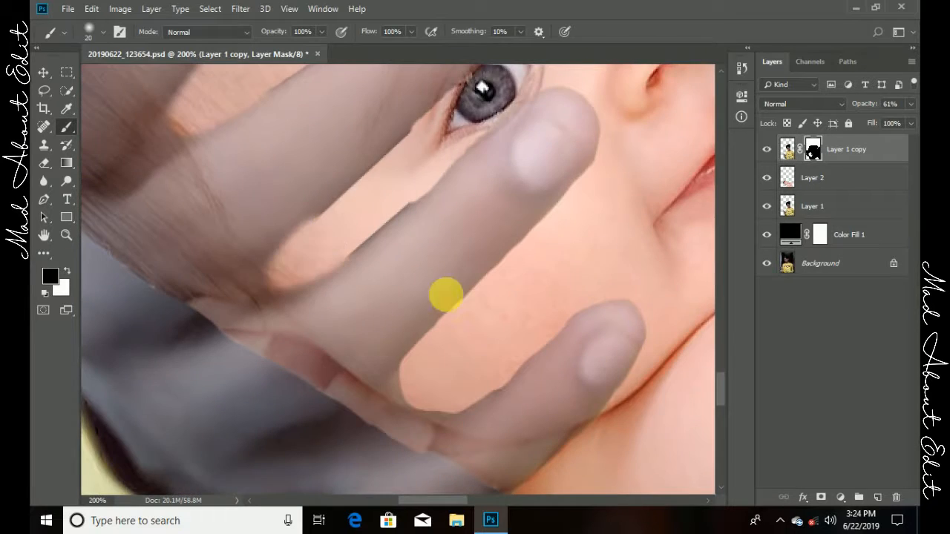
left_click_drag(397, 379, 299, 268)
left_click_drag(358, 231, 461, 268)
Step: Mask out the shirt remnants around the ringed thumb and beside the forefinger with the 20 px brush
key("ctrl+minus")
key("ctrl+minus")
left_click_drag(433, 322, 604, 490)
key("ctrl+plus")
key("ctrl+plus")
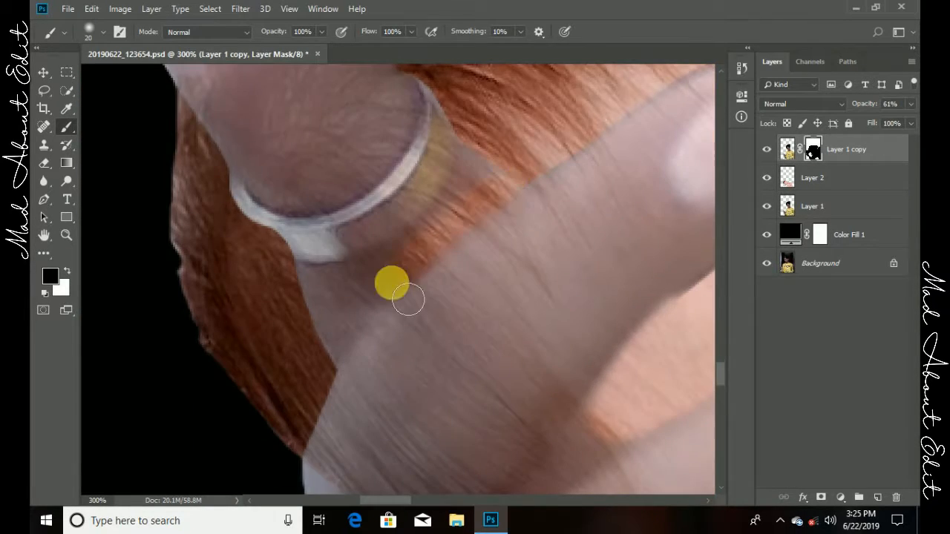
left_click_drag(297, 167, 414, 338)
left_click_drag(389, 134, 306, 305)
Step: Clean the rest of the mask around the upper hand with a 30 px brush and restore Layer 1 copy to 100% opacity
key("bracketright")
key("bracketright")
left_click_drag(412, 154, 575, 393)
mouse_move(380, 189)
left_mouse_down()
mouse_move(378, 314)
mouse_move(523, 371)
left_mouse_up()
key("ctrl+minus")
mouse_move(469, 336)
left_mouse_down()
mouse_move(488, 223)
mouse_move(416, 260)
left_mouse_up()
key("ctrl+minus")
left_click_drag(869, 104, 902, 104)
Step: Paint black on the mask along the lower hand's fingertips with a smaller brush to remove the shirt bordering them
left_click_drag(509, 339, 371, 235)
key("ctrl+minus")
key("ctrl+minus")
key("ctrl+minus")
key("ctrl+plus")
key("ctrl+plus")
left_click_drag(454, 332, 478, 224)
key("ctrl+plus")
key("ctrl+plus")
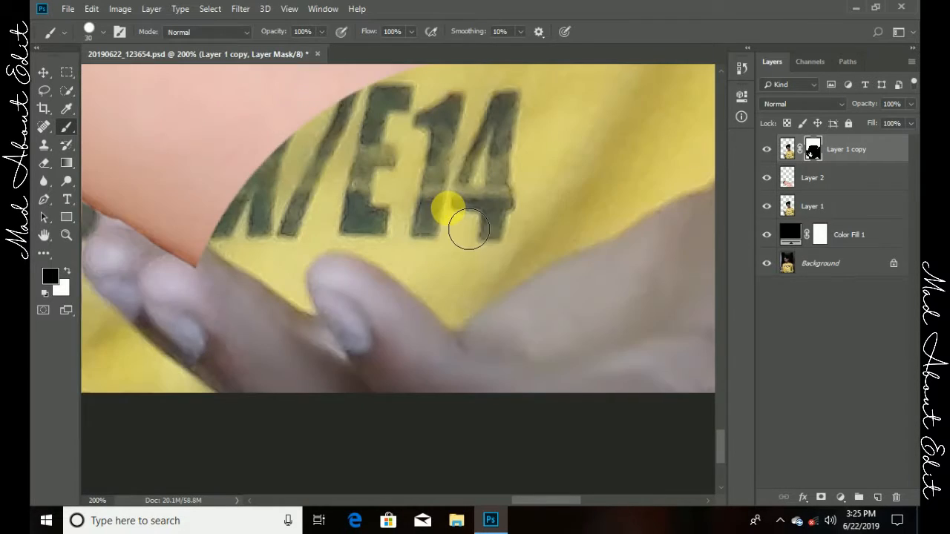
key("ctrl+plus")
key("bracketleft")
key("bracketleft")
mouse_move(404, 249)
left_mouse_down()
mouse_move(650, 263)
mouse_move(598, 201)
left_mouse_up()
mouse_move(340, 192)
left_mouse_down()
mouse_move(423, 249)
mouse_move(498, 195)
mouse_move(649, 271)
left_mouse_up()
Step: Trace the edge of the lower hand's palm and thumb in black on the mask with a fine brush
key("bracketleft")
left_click_drag(648, 270, 507, 187)
mouse_move(512, 193)
left_mouse_down()
mouse_move(619, 159)
mouse_move(246, 345)
left_mouse_up()
mouse_move(231, 363)
left_mouse_down()
mouse_move(547, 198)
mouse_move(478, 253)
left_mouse_up()
left_click_drag(554, 192, 226, 253)
left_click_drag(261, 178, 293, 100)
key("bracketright")
key("bracketright")
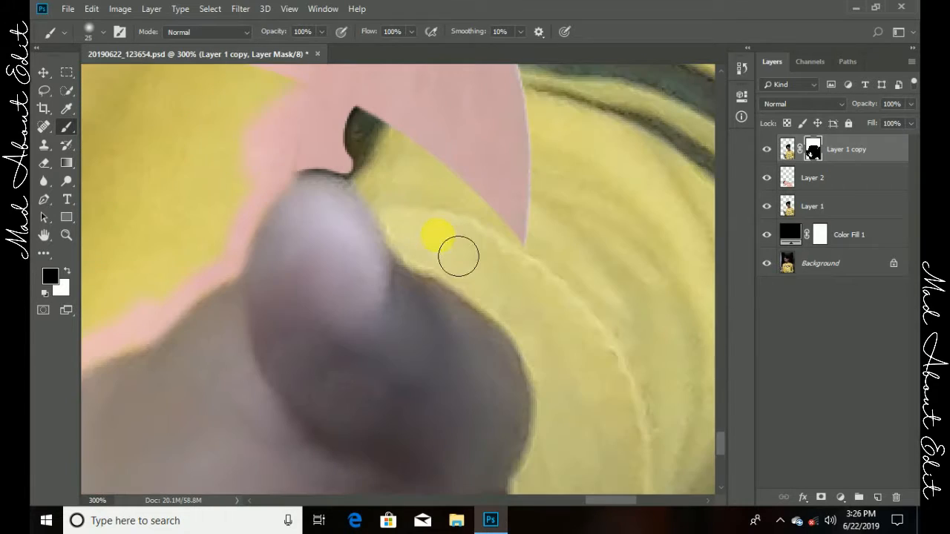
Step: Mask out the shirt beside the lower hand's thumb and widen the cleared strip above the palm with a 35 px brush
left_click_drag(388, 235, 520, 189)
key("bracketright")
key("bracketright")
key("bracketright")
key("bracketright")
left_click_drag(364, 148, 415, 134)
left_click_drag(200, 260, 535, 144)
left_click_drag(535, 119, 484, 146)
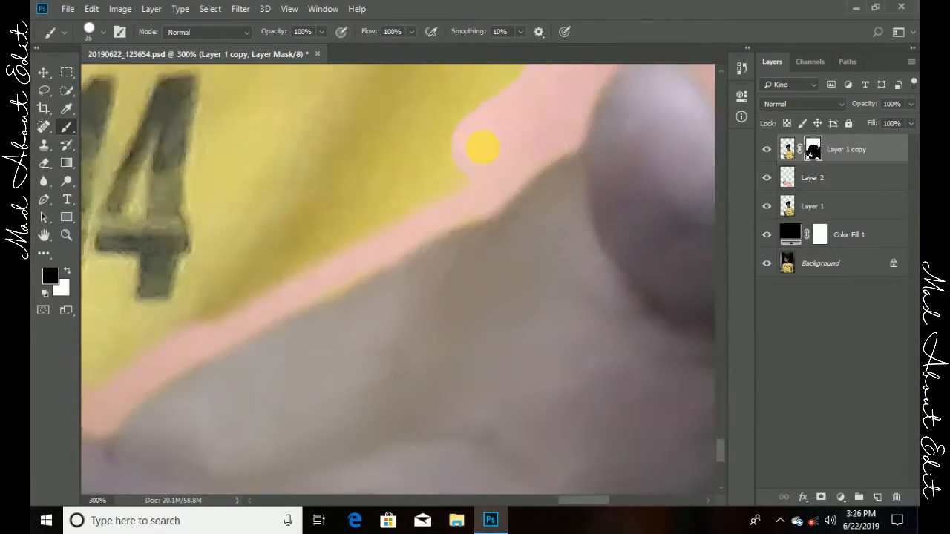
left_click_drag(200, 319, 646, 134)
mouse_move(646, 123)
left_mouse_down()
mouse_move(244, 173)
mouse_move(393, 112)
left_mouse_up()
Step: Paint out the remaining shirt over the baby's body above the lower hand, using brush sizes up to 30 px
key("bracketleft")
key("bracketleft")
key("bracketleft")
key("bracketleft")
mouse_move(244, 97)
left_mouse_down()
mouse_move(250, 203)
mouse_move(123, 262)
left_mouse_up()
key("bracketright")
key("bracketright")
key("bracketright")
mouse_move(216, 275)
left_mouse_down()
mouse_move(428, 310)
mouse_move(567, 227)
left_mouse_up()
left_click_drag(326, 256, 666, 175)
left_click_drag(697, 207, 528, 377)
left_click_drag(223, 312, 549, 297)
Step: Lower Layer 1 copy's opacity to 46% and refine the mask along the lower hand with a 20 px brush
key("ctrl+minus")
key("ctrl+minus")
key("ctrl+minus")
key("ctrl+plus")
key("ctrl+plus")
left_click_drag(295, 445, 494, 235)
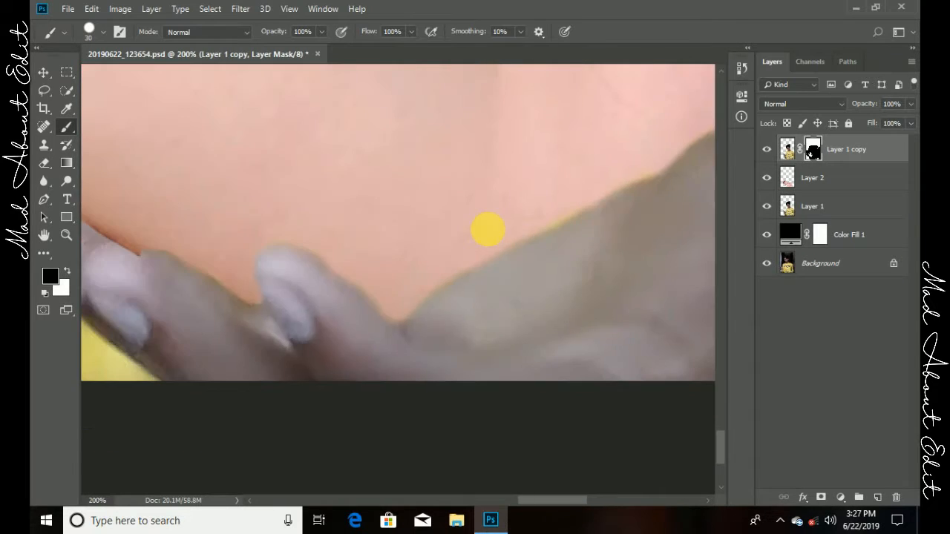
left_click_drag(863, 104, 824, 104)
left_click_drag(709, 222, 518, 234)
scroll(518, 235, "up", 1)
key("bracketleft")
key("bracketleft")
mouse_move(483, 126)
left_mouse_down()
mouse_move(507, 195)
mouse_move(613, 341)
left_mouse_up()
left_click_drag(371, 379, 586, 285)
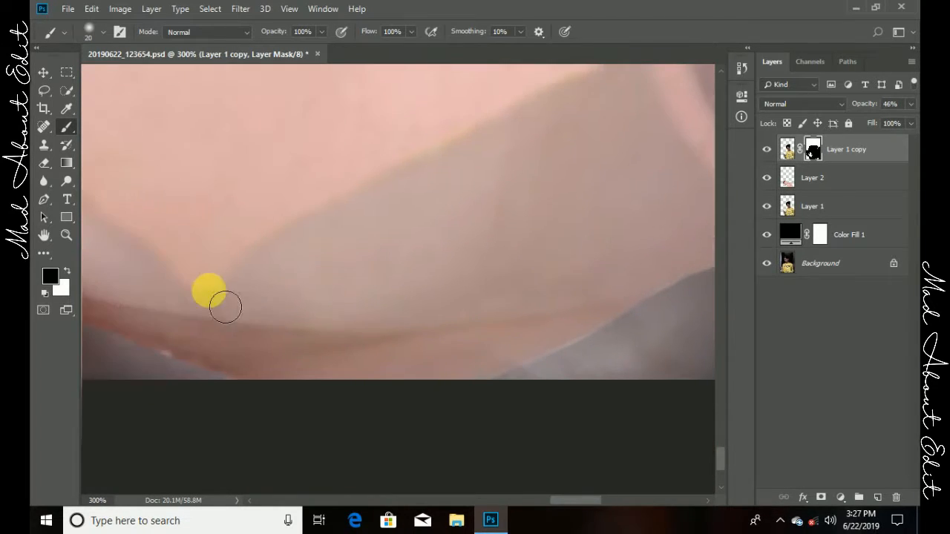
Step: Trim the fringe along the lower palm and finger gap with 20 and 30 px brushes, and restore Layer 1 copy to 100% opacity
left_click_drag(224, 308, 453, 318)
left_click_drag(276, 254, 445, 304)
left_click_drag(624, 294, 416, 280)
key("bracketright")
key("bracketright")
left_click_drag(319, 249, 549, 148)
left_click_drag(668, 245, 334, 292)
left_click_drag(626, 297, 446, 119)
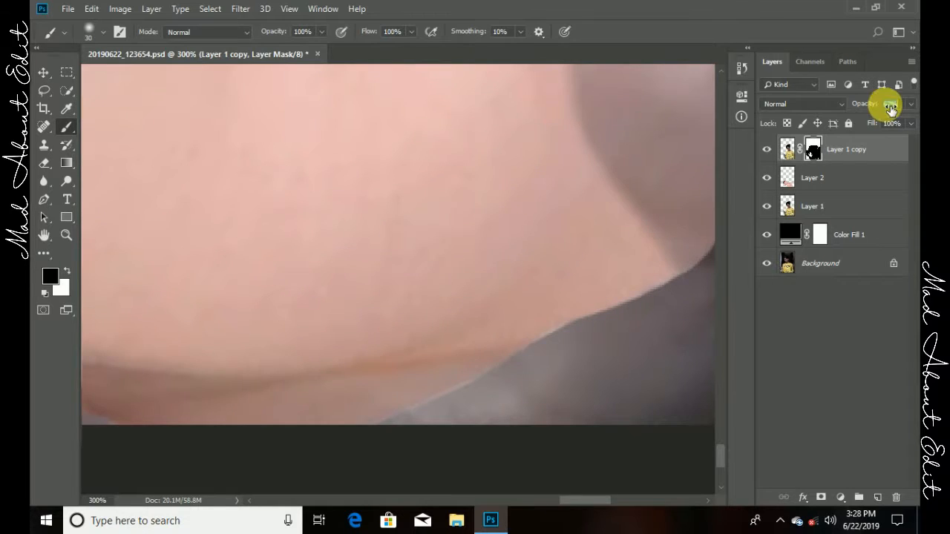
left_click_drag(864, 104, 904, 104)
Step: Refine the mask in the gaps between the upper hand's fingers with a 20 px brush
key("ctrl+minus")
key("ctrl+minus")
key("ctrl+minus")
left_click_drag(223, 164, 624, 415)
key("ctrl+plus")
key("ctrl+plus")
key("ctrl+plus")
key("bracketleft")
key("bracketleft")
mouse_move(349, 256)
left_mouse_down()
mouse_move(360, 301)
mouse_move(300, 330)
left_mouse_up()
left_click_drag(570, 311, 401, 233)
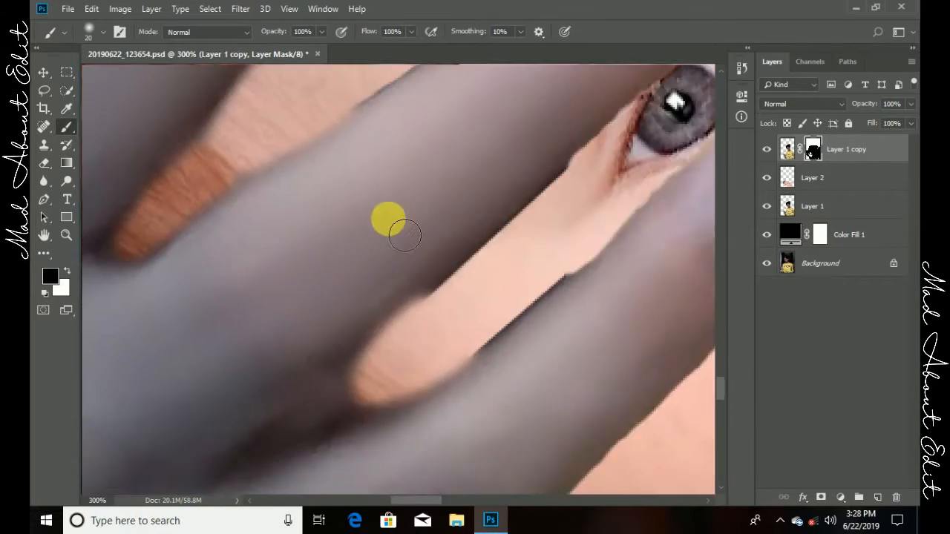
Step: Scale the baby on Layer 2 down to about 90% with Free Transform so it fits between the hands
key("ctrl+minus")
key("ctrl+minus")
key("ctrl+minus")
key("ctrl+minus")
key("ctrl+minus")
key("ctrl+minus")
key("ctrl+minus")
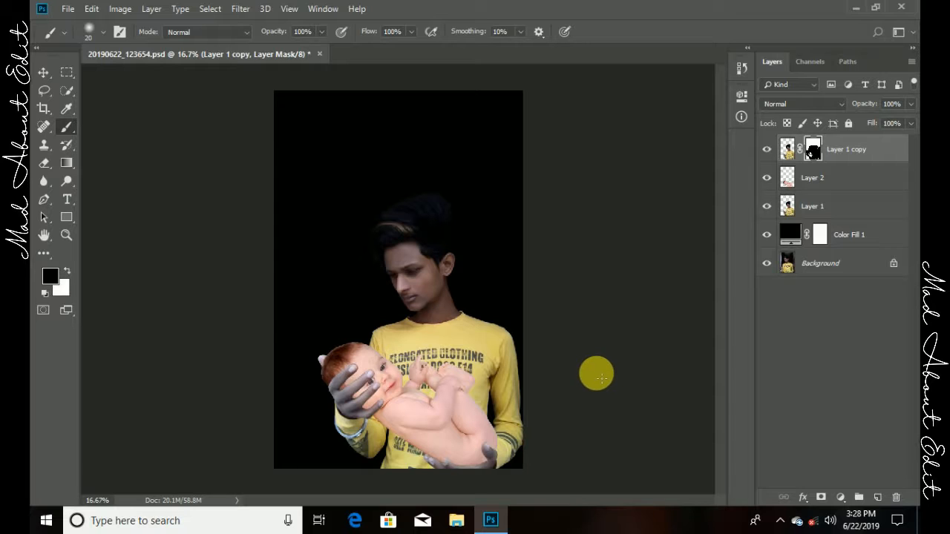
key("ctrl+t")
left_click(659, 41)
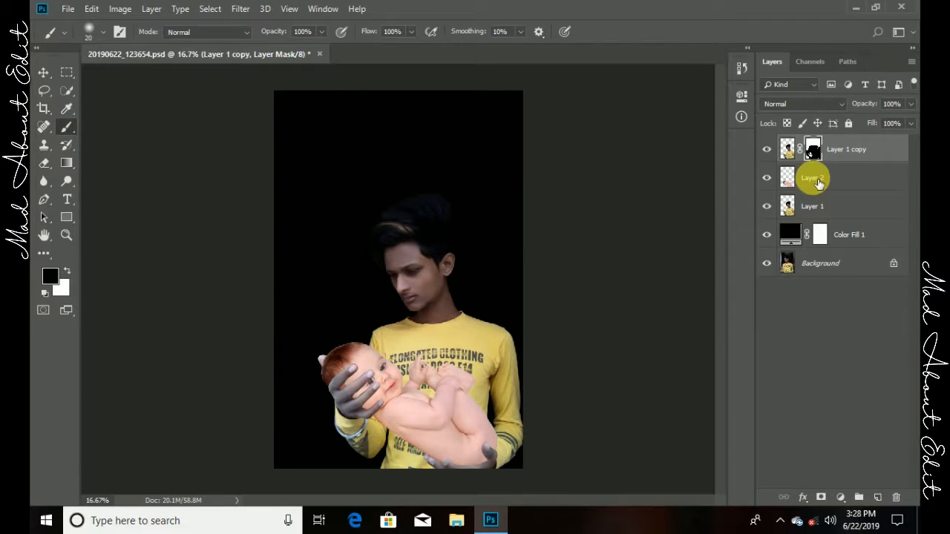
left_click(812, 179)
key("ctrl+t")
left_click_drag(328, 347, 328, 348)
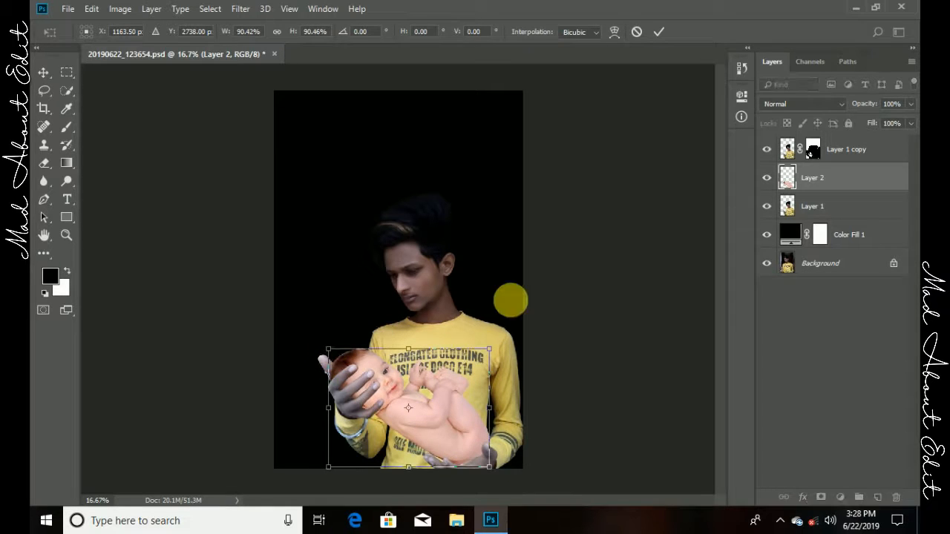
left_click(658, 35)
Step: Apply the baby's transform and nudge Layer 2 slightly down so the baby rests in the lower palm
key("b")
key("ctrl+plus")
key("ctrl+plus")
key("ctrl+plus")
key("ctrl+plus")
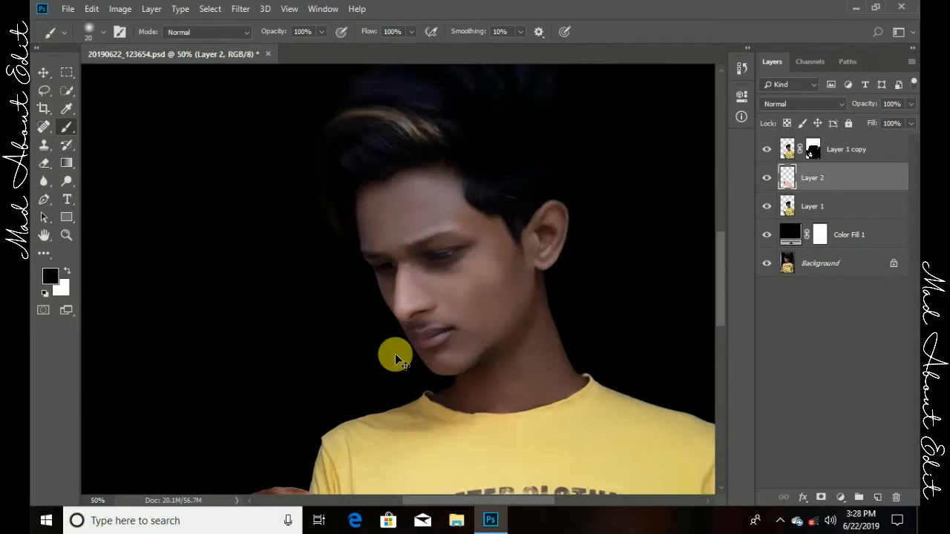
scroll(460, 443, "down", 10)
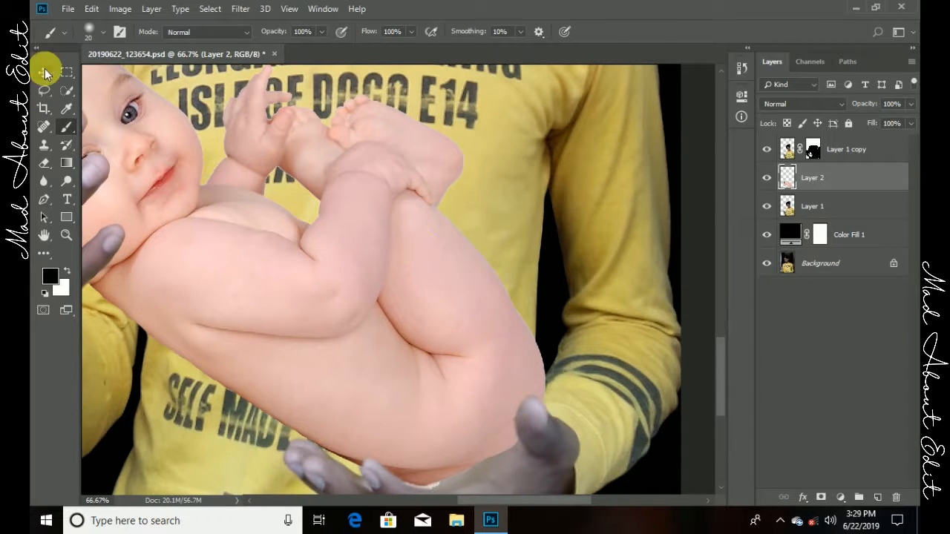
left_click(45, 72)
key("Down")
key("Down")
key("Down")
key("Down")
key("Down")
key("Down")
key("Down")
key("Down")
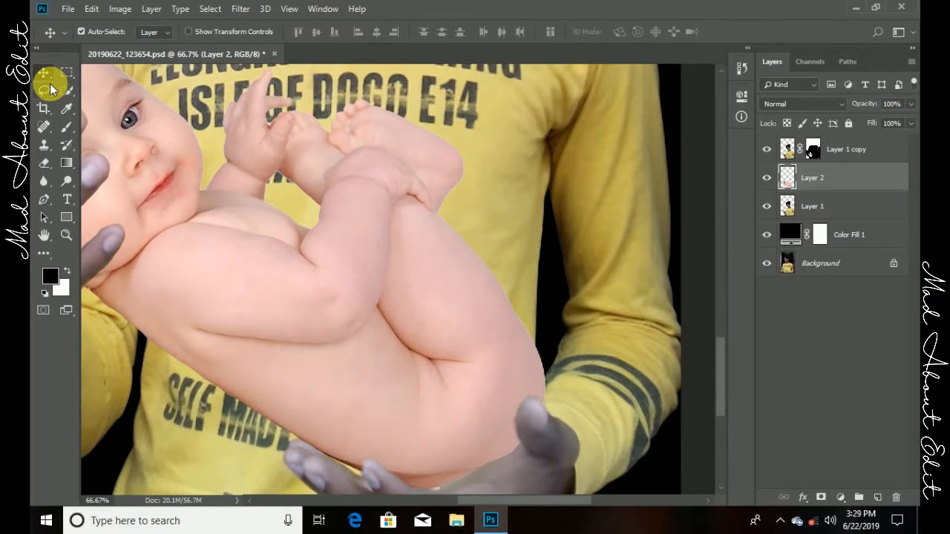
Step: Scale the baby on Layer 2 down slightly with Free Transform and reposition it lower between the two hands
key("ctrl+minus")
left_click_drag(243, 158, 322, 188)
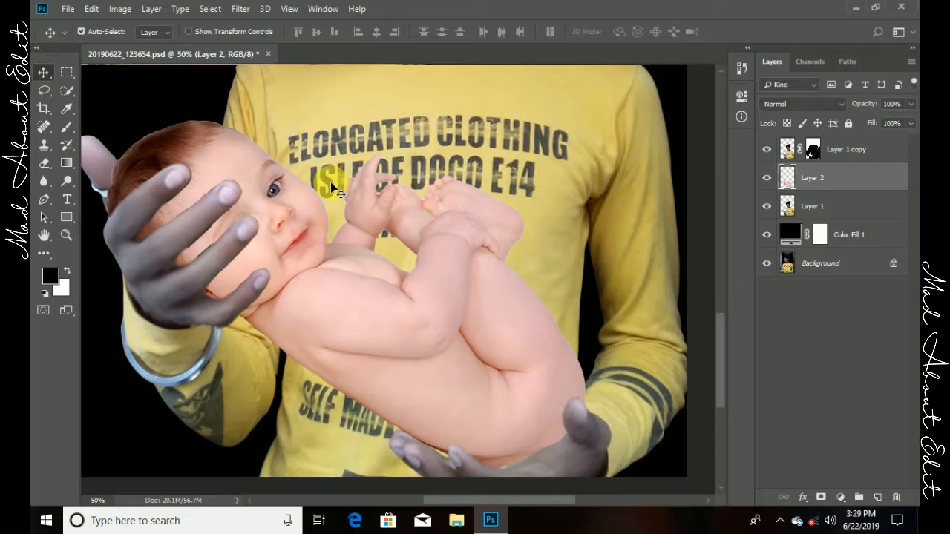
key("ctrl+t")
left_click_drag(110, 127, 132, 140)
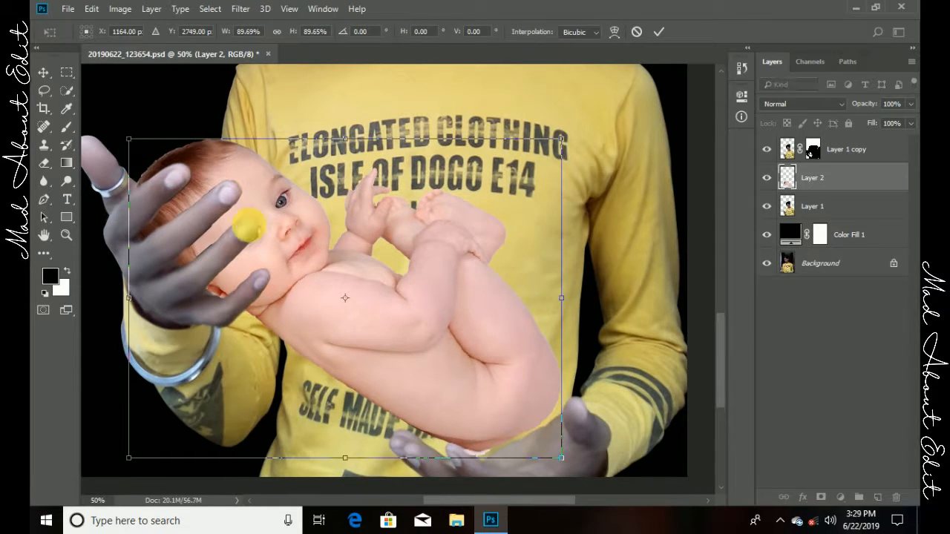
left_click_drag(330, 264, 333, 290)
left_click(658, 31)
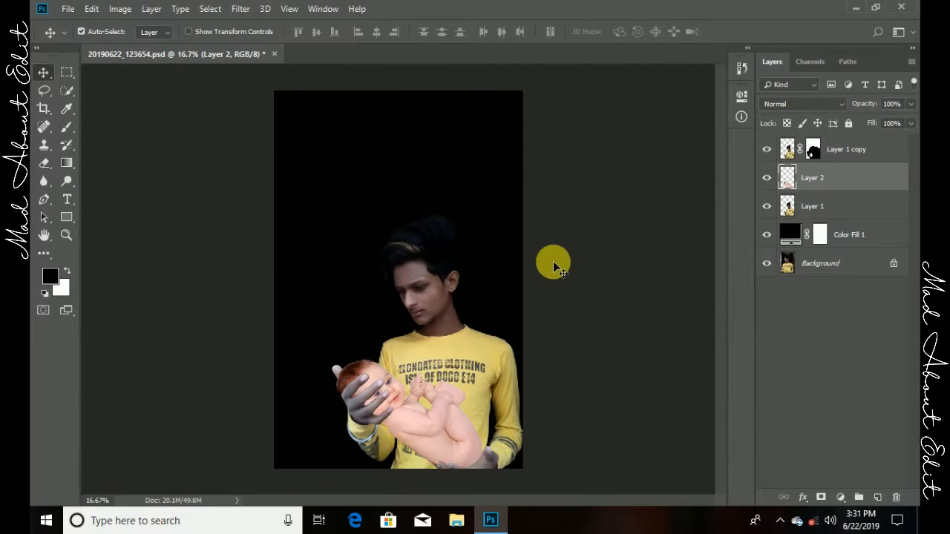
Step: Duplicate Layer 2 and turn the copy solid black with Hue/Saturation at Lightness -100
key("ctrl+j")
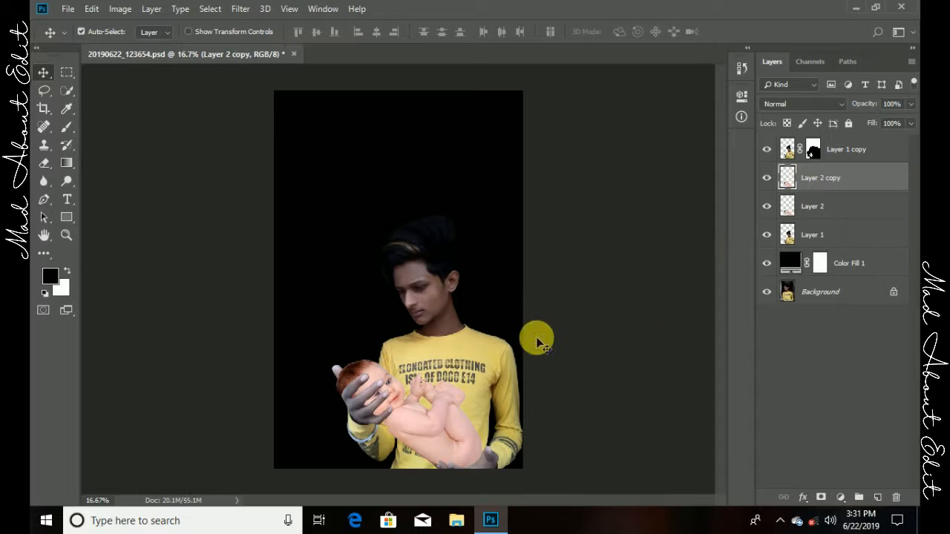
key("ctrl+u")
left_click_drag(438, 235, 364, 237)
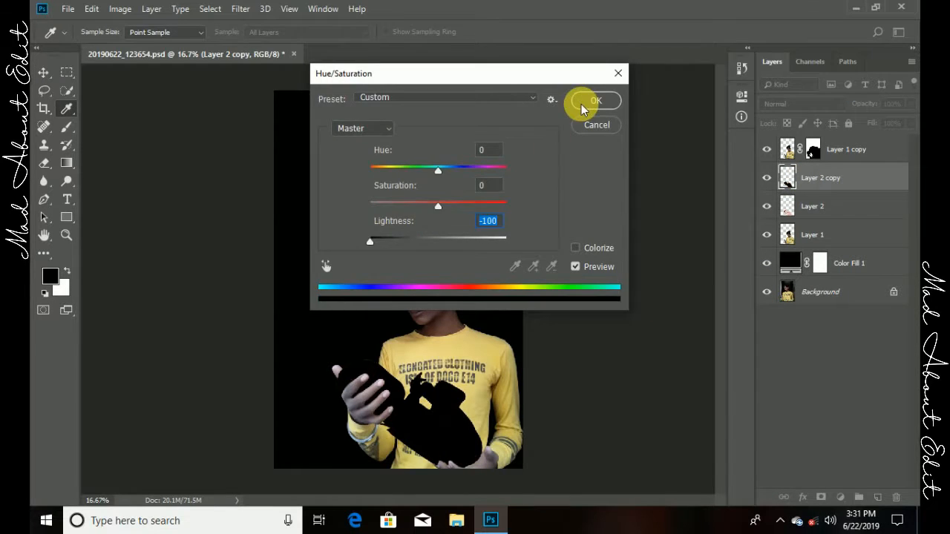
left_click(593, 100)
Step: Offset the black Layer 2 copy beneath Layer 2 as the baby's shadow and lower its opacity to 36%
mouse_move(814, 187)
left_mouse_down()
mouse_move(812, 169)
mouse_move(817, 198)
left_mouse_up()
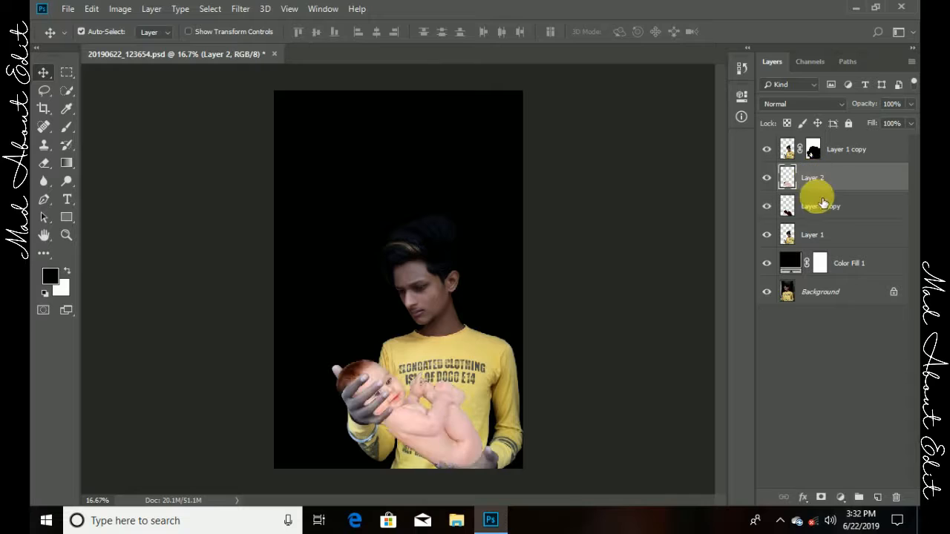
key("Right")
key("Right")
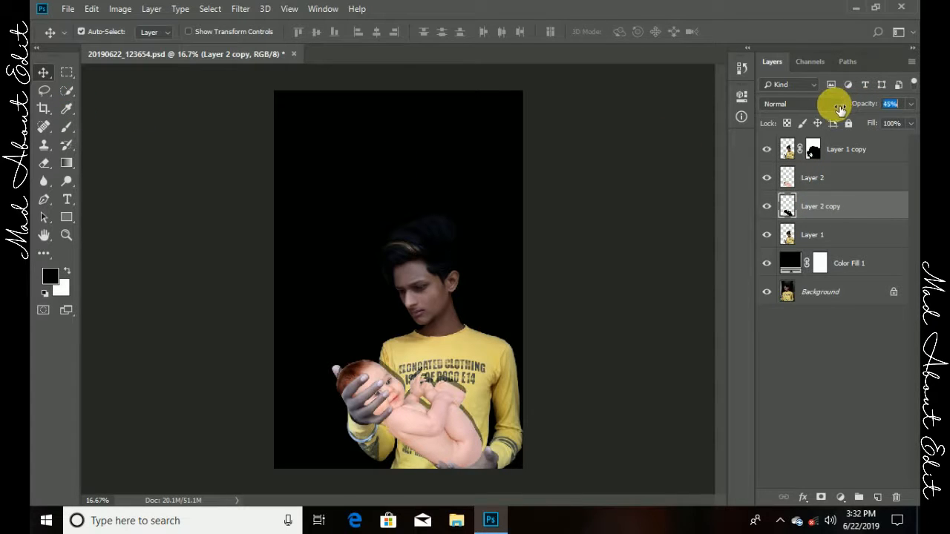
Step: Soften the shadow's outer edge on the shirt beside the baby's head and face with a 30 px soft eraser
key("ctrl+plus")
key("ctrl+plus")
key("ctrl+plus")
key("ctrl+plus")
key("ctrl+plus")
key("ctrl+plus")
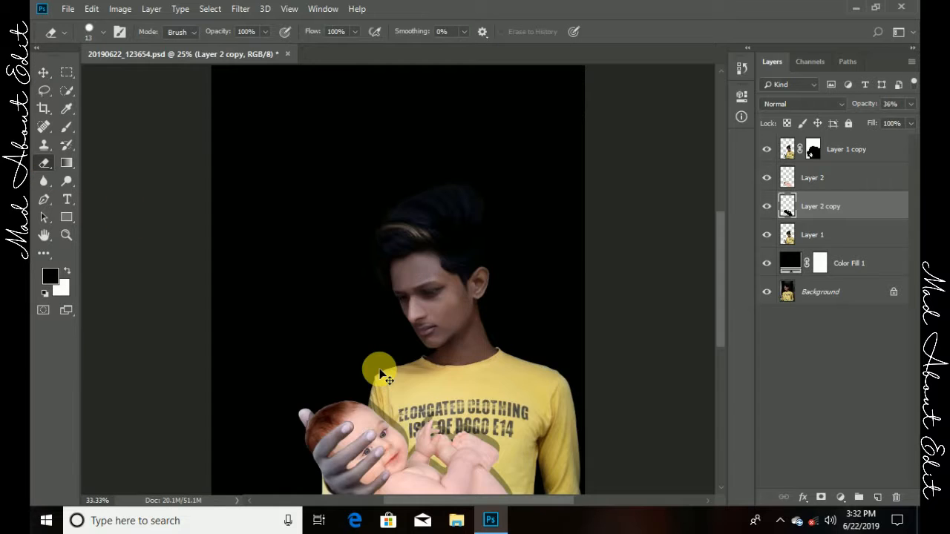
left_click_drag(379, 368, 386, 148)
mouse_move(357, 405)
left_mouse_down()
mouse_move(378, 359)
mouse_move(356, 252)
mouse_move(379, 242)
left_mouse_up()
left_click_drag(288, 442, 305, 201)
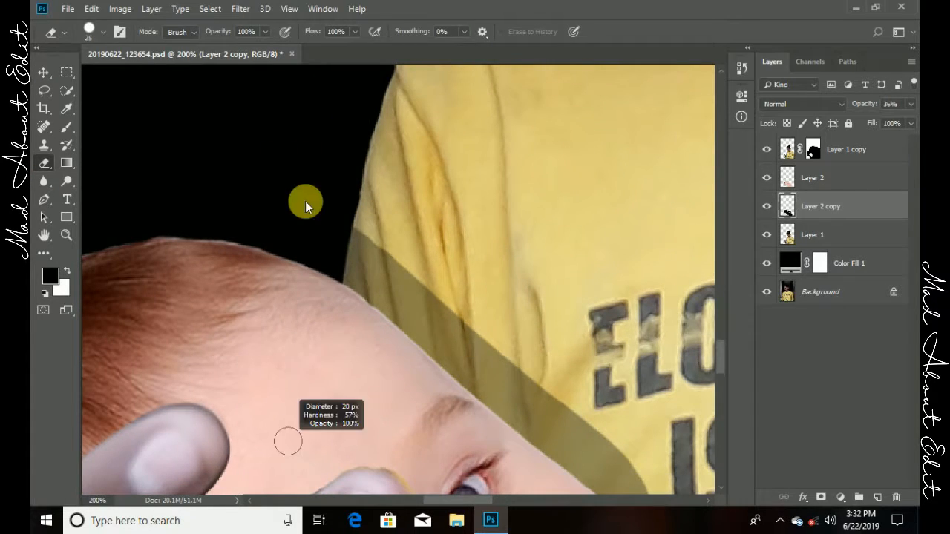
mouse_move(420, 222)
left_mouse_down()
mouse_move(439, 231)
mouse_move(369, 239)
left_mouse_up()
mouse_move(521, 347)
left_mouse_down()
mouse_move(365, 162)
mouse_move(403, 215)
mouse_move(478, 284)
left_mouse_up()
key("]")
key("]")
mouse_move(481, 281)
left_mouse_down()
mouse_move(383, 132)
mouse_move(462, 282)
left_mouse_up()
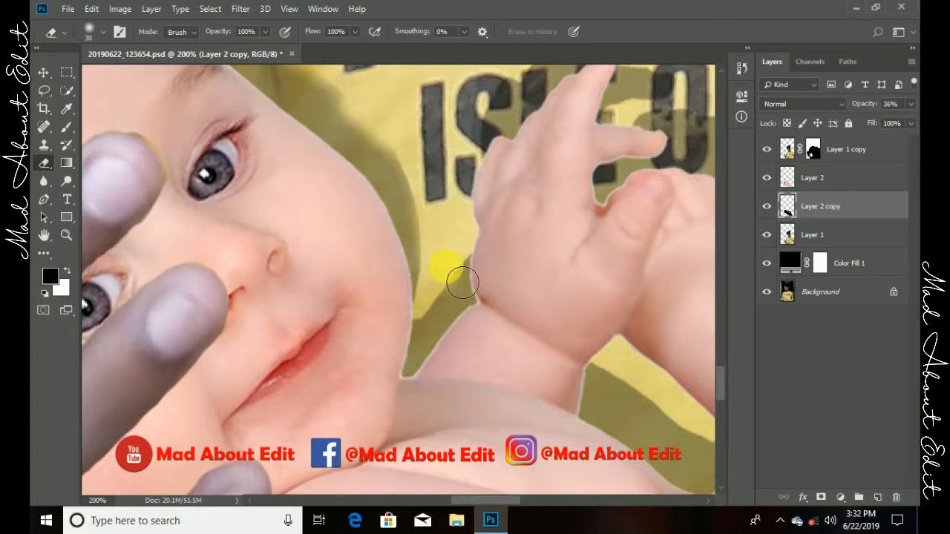
Step: Soften the shadow's edge around the baby's raised hand, feet and thigh with the 30 px eraser
left_click_drag(473, 145, 383, 244)
left_click_drag(553, 135, 364, 141)
left_click_drag(605, 178, 494, 173)
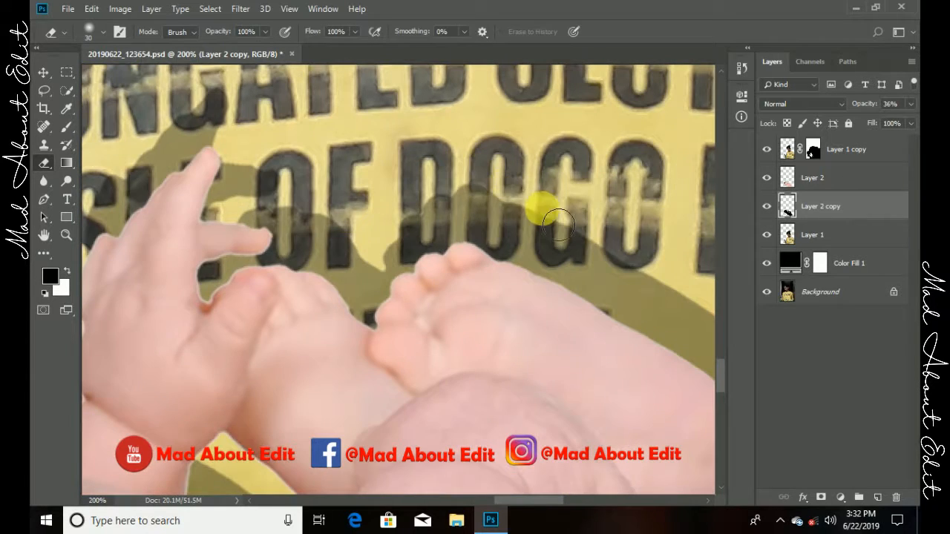
mouse_move(698, 297)
left_mouse_down()
mouse_move(452, 176)
mouse_move(377, 125)
left_mouse_up()
mouse_move(365, 121)
left_mouse_down()
mouse_move(403, 144)
mouse_move(440, 204)
left_mouse_up()
left_click_drag(445, 371, 393, 175)
left_click_drag(330, 163, 471, 287)
mouse_move(371, 200)
left_mouse_down()
mouse_move(430, 272)
mouse_move(468, 349)
mouse_move(379, 130)
left_mouse_up()
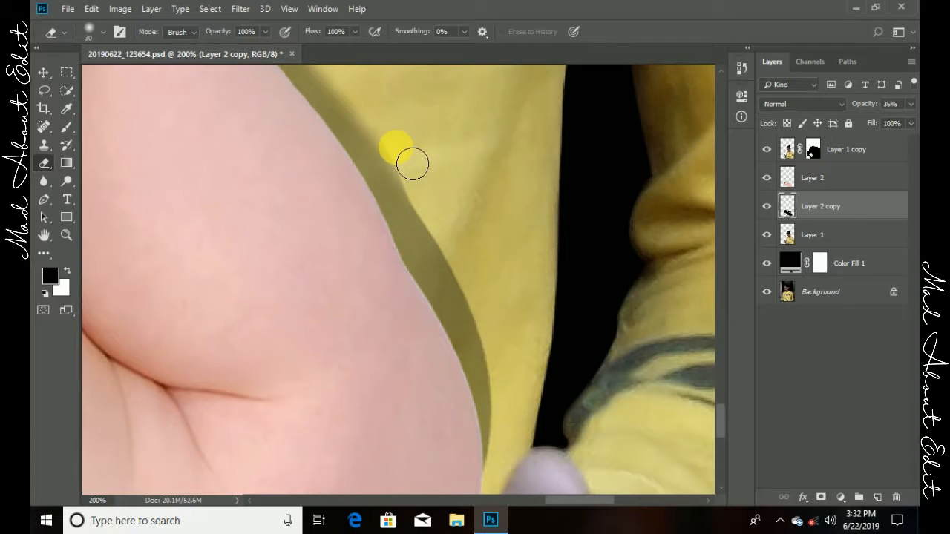
mouse_move(413, 163)
left_mouse_down()
mouse_move(519, 426)
mouse_move(488, 329)
left_mouse_up()
Step: Soften the shadow in the gap between the baby's arm and legs and beside the cheek with a 20 px eraser
key("ctrl+minus")
key("ctrl+minus")
key("ctrl+minus")
key("ctrl+minus")
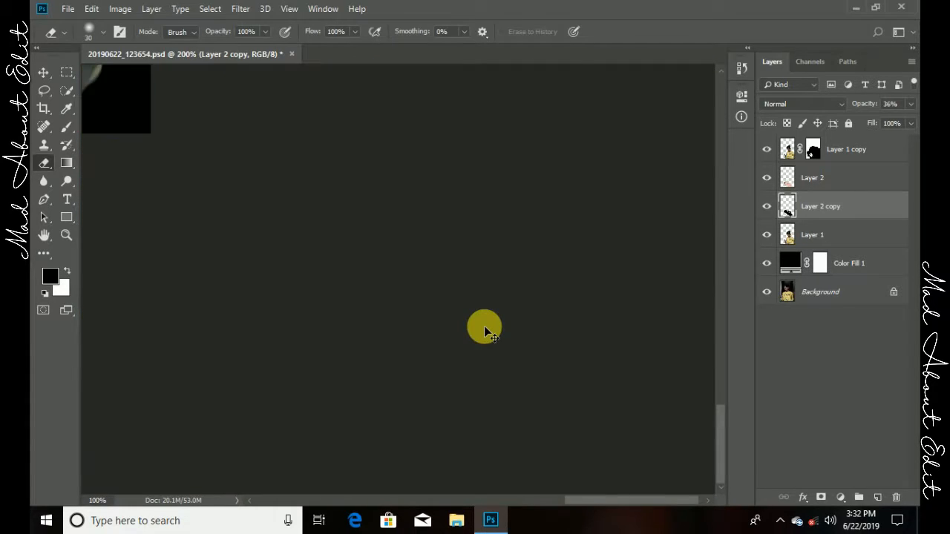
key("ctrl+plus")
key("ctrl+plus")
key("ctrl+plus")
key("ctrl+plus")
key("ctrl+plus")
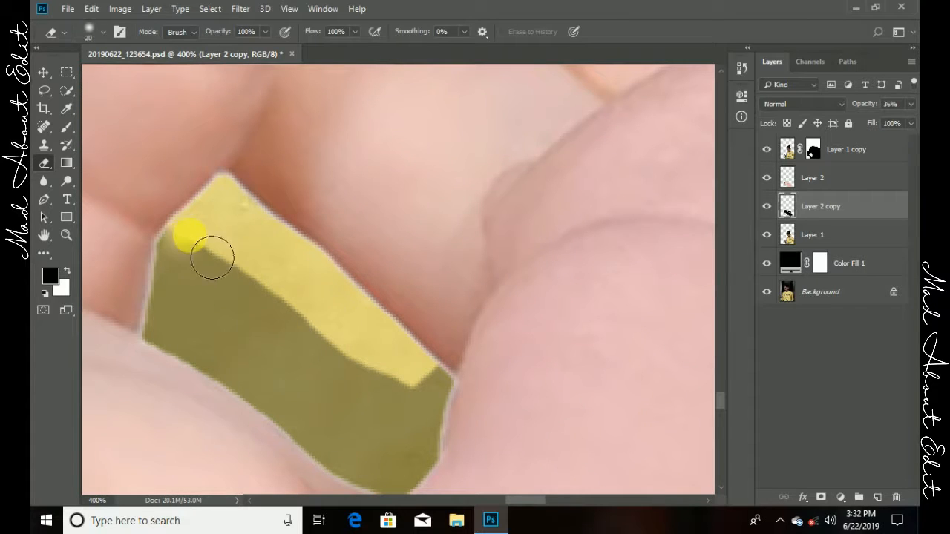
mouse_move(213, 258)
left_mouse_down()
mouse_move(409, 393)
mouse_move(308, 297)
mouse_move(456, 333)
mouse_move(310, 263)
left_mouse_up()
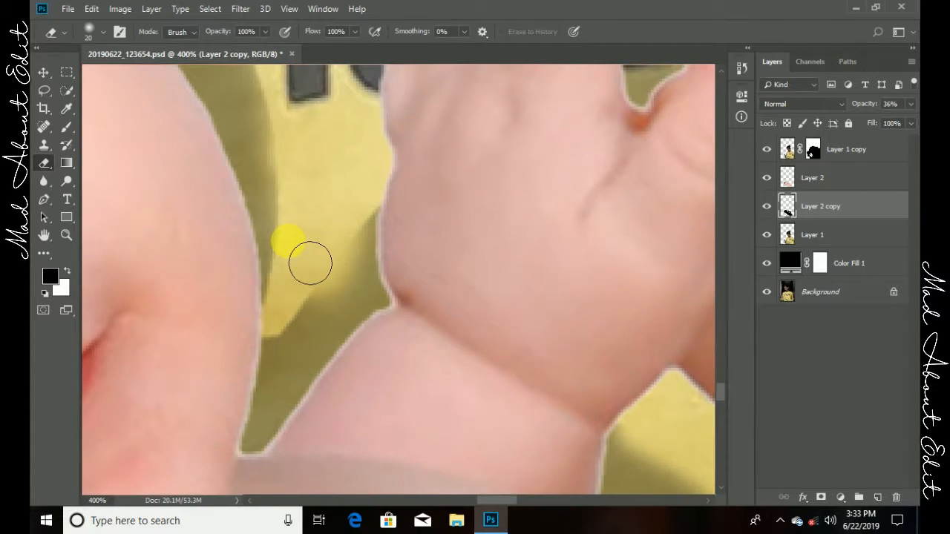
scroll(311, 263, "up", 5)
scroll(212, 188, "up", 2)
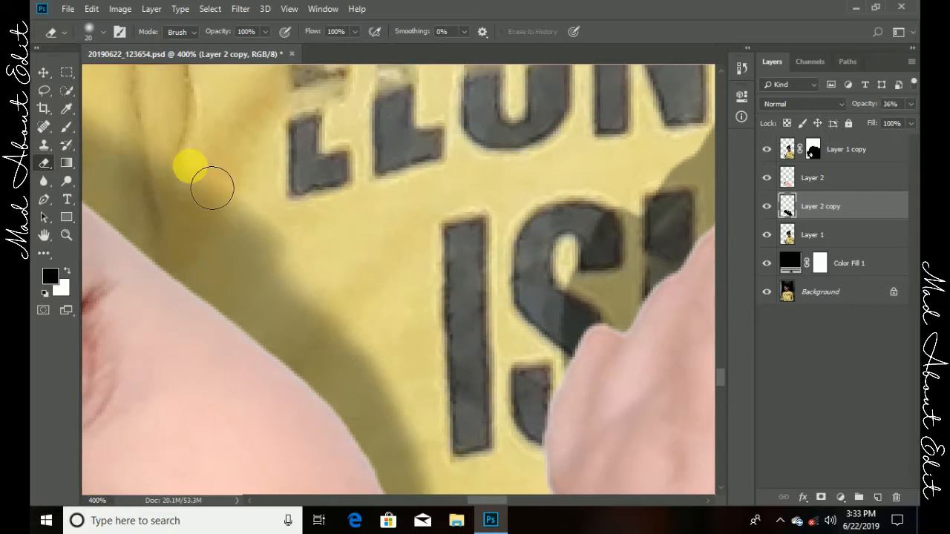
key("ctrl+minus")
key("ctrl+minus")
key("ctrl+minus")
key("ctrl+minus")
key("ctrl+minus")
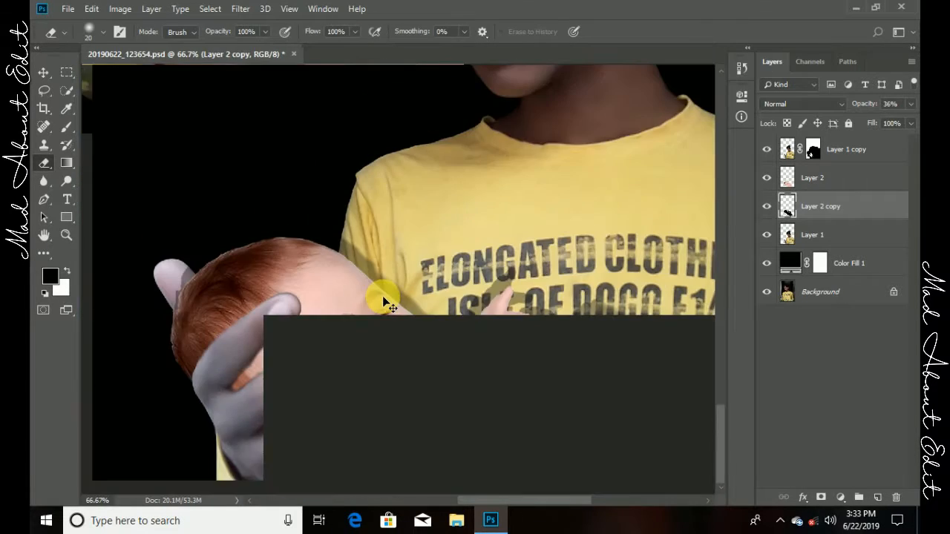
key("ctrl+minus")
key("ctrl+minus")
Step: Apply the layer mask on Layer 1 copy and hide Layer 1 to isolate the cut-out hands
left_click(814, 151)
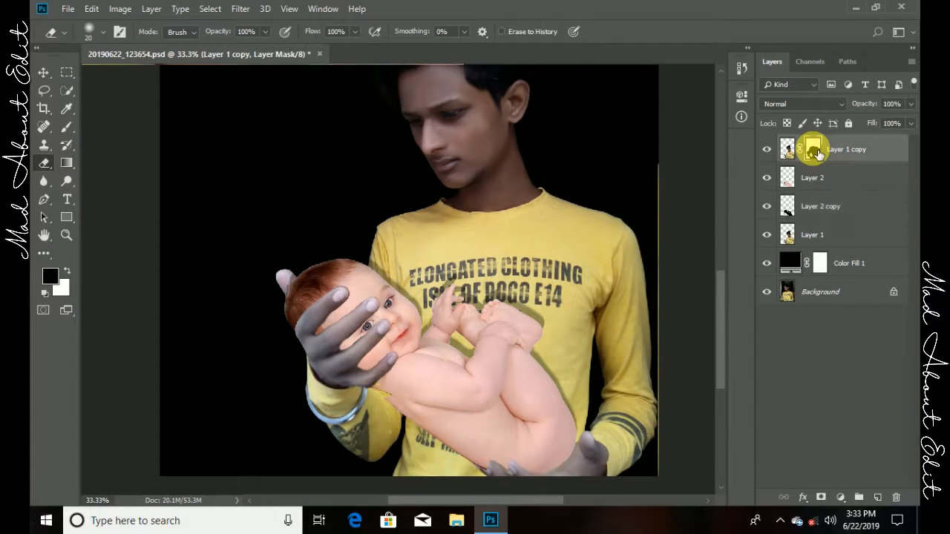
right_click(814, 151)
left_click(809, 186)
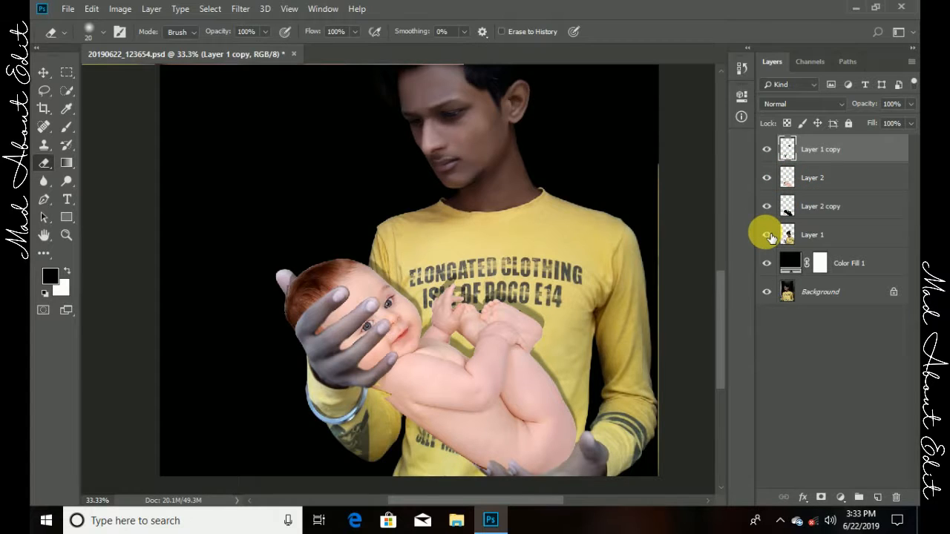
left_click(768, 235)
left_click(768, 235)
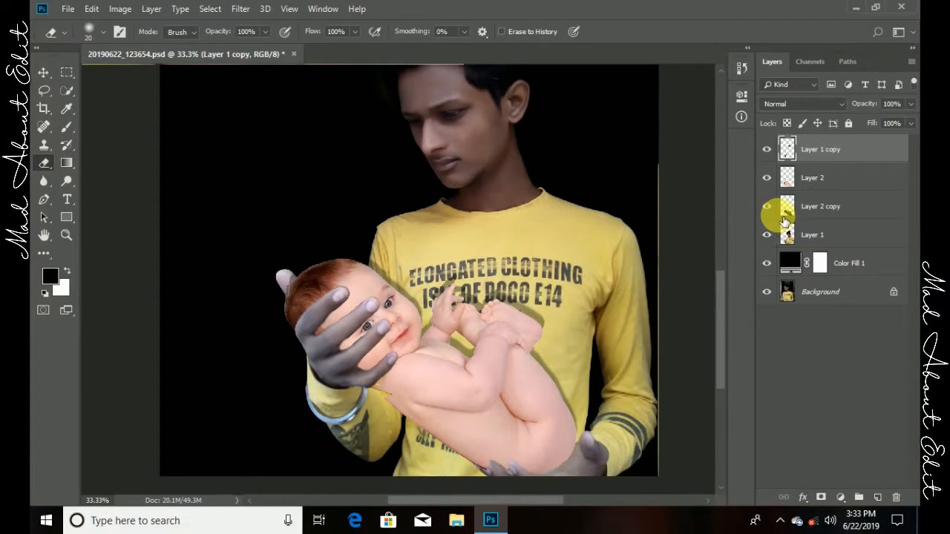
left_click(769, 264)
left_click(769, 263)
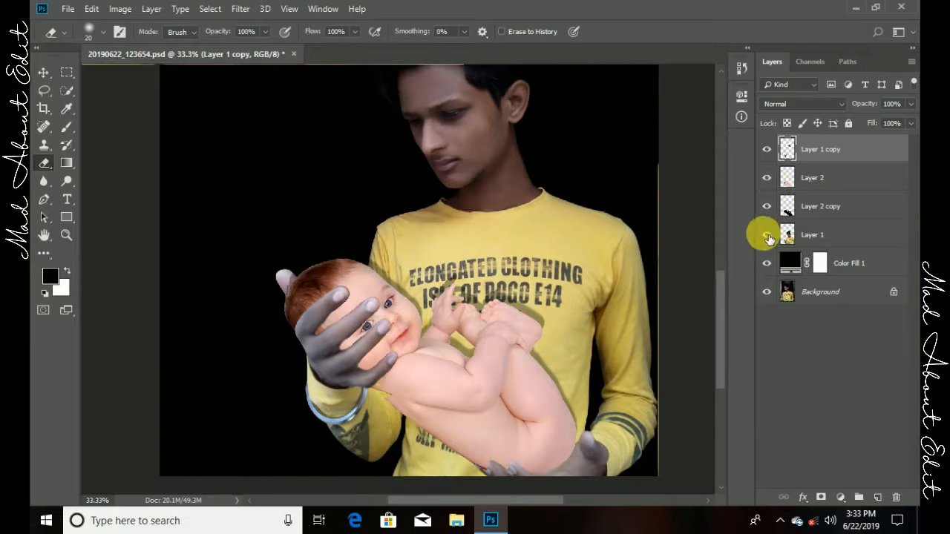
left_click(768, 236)
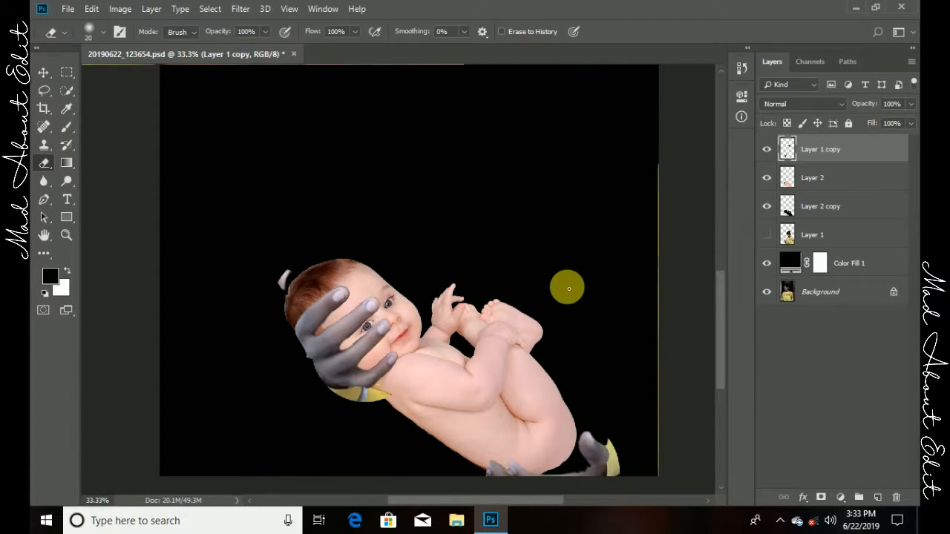
Step: Erase the stray yellow shirt remnants over the baby's shoulder on Layer 1 copy with a 20 px eraser
scroll(286, 343, "up", 3)
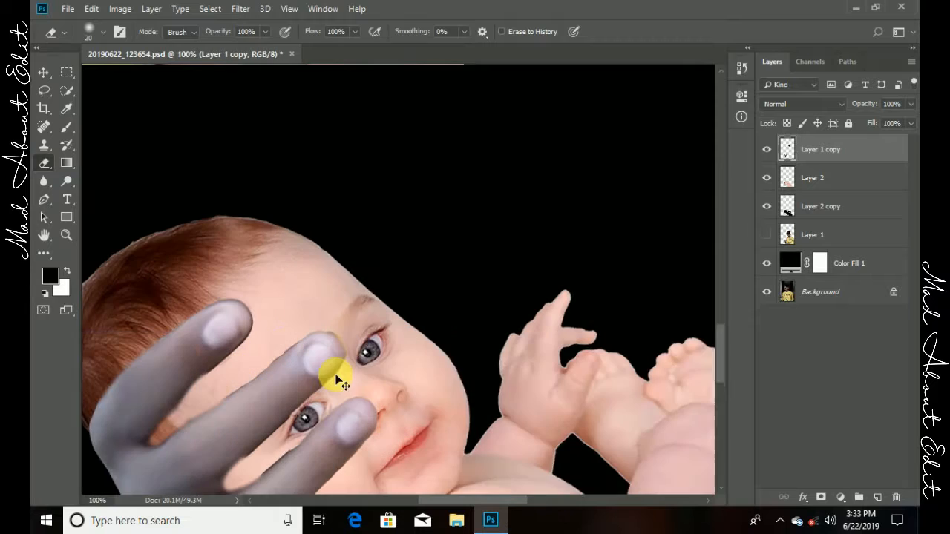
scroll(371, 311, "down", 2)
scroll(387, 269, "up", 4)
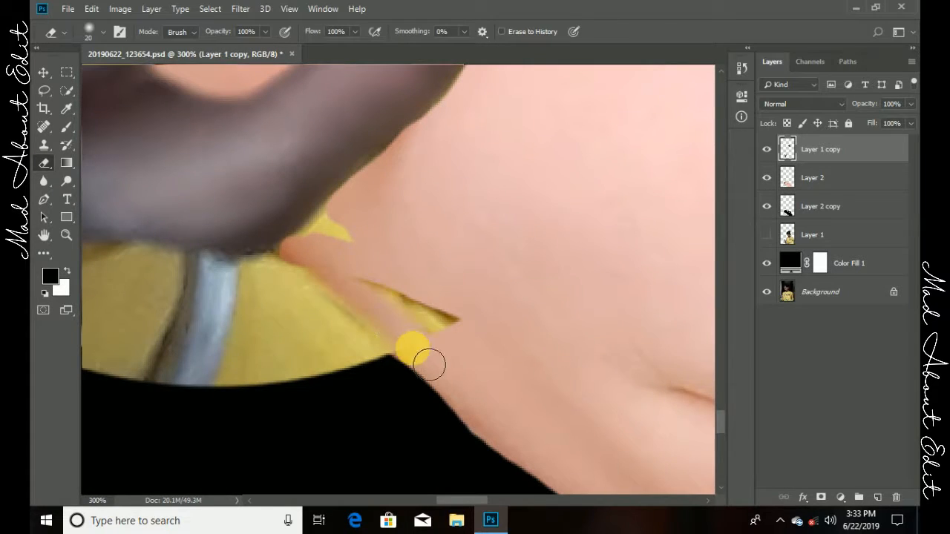
mouse_move(429, 364)
left_mouse_down()
mouse_move(365, 255)
mouse_move(488, 333)
mouse_move(350, 275)
mouse_move(409, 301)
mouse_move(373, 239)
mouse_move(483, 248)
mouse_move(399, 289)
left_mouse_up()
scroll(394, 288, "down", 2)
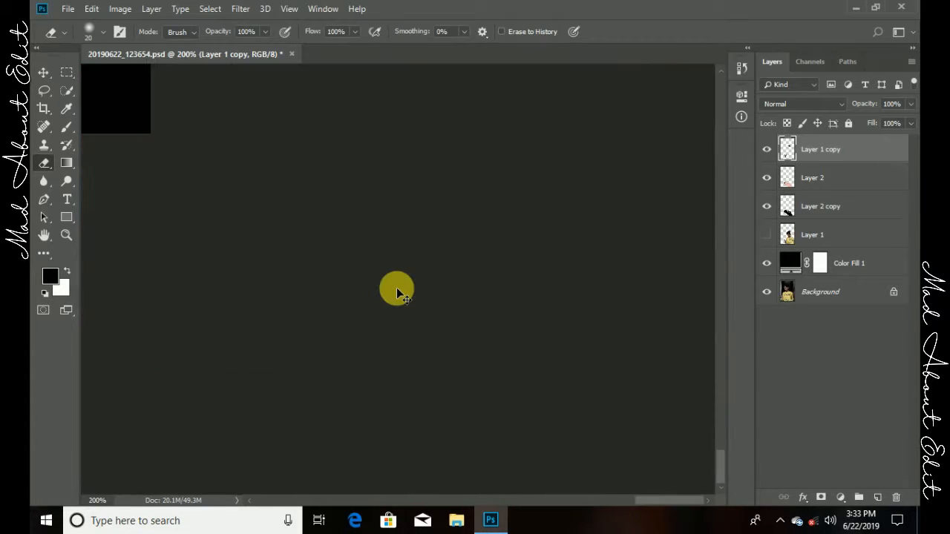
Step: Erase the yellow fringe around the upper hand's fingertips with a 9 px eraser and show Layer 1 again
left_click_drag(542, 251, 434, 321)
scroll(431, 316, "up", 2)
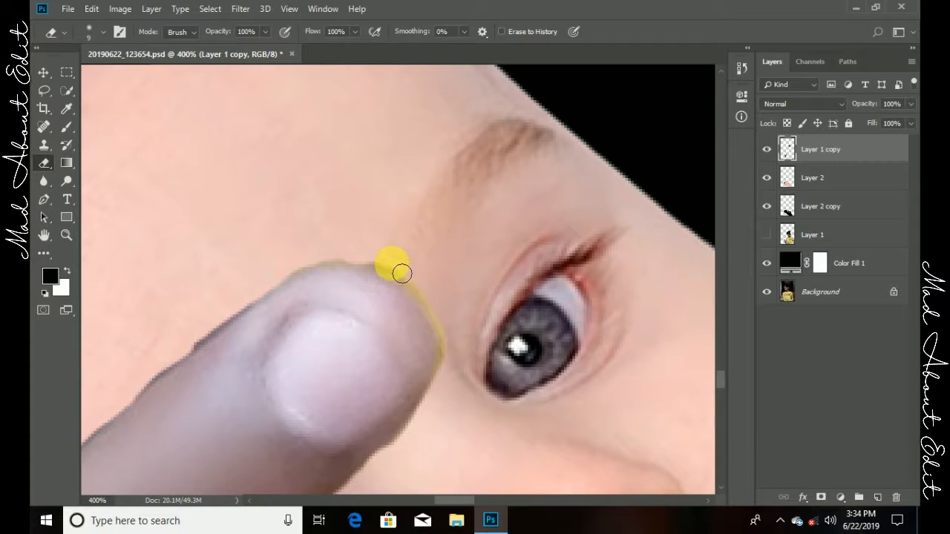
scroll(349, 286, "down", 3)
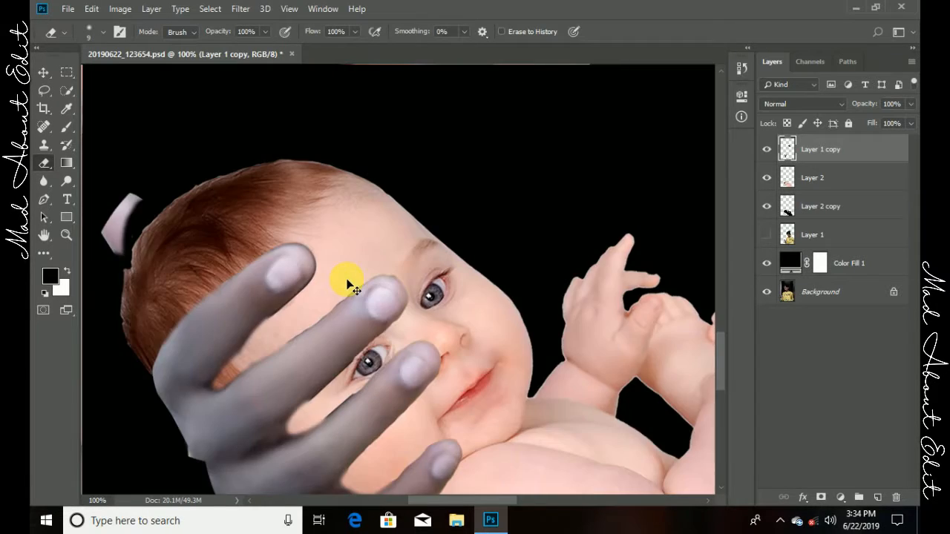
left_click(767, 234)
scroll(570, 255, "down", 3)
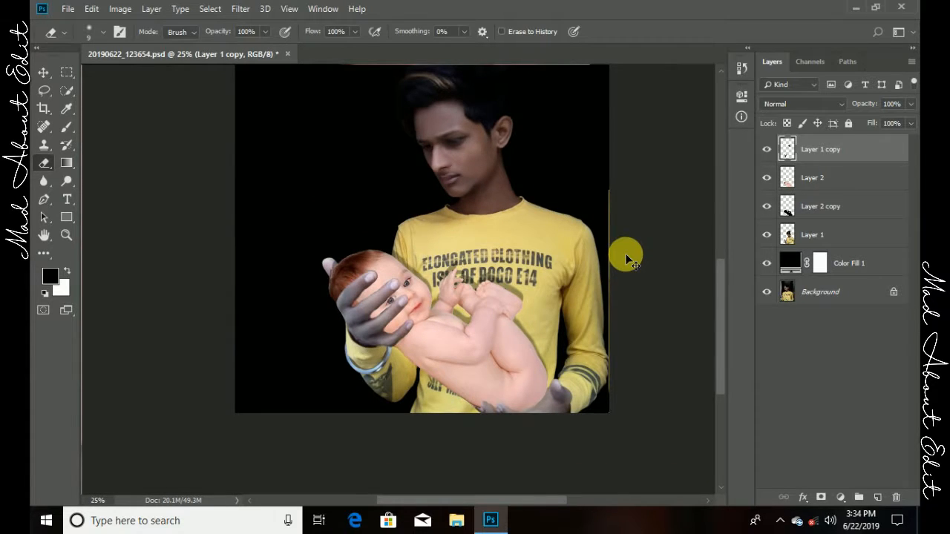
scroll(628, 260, "down", 1)
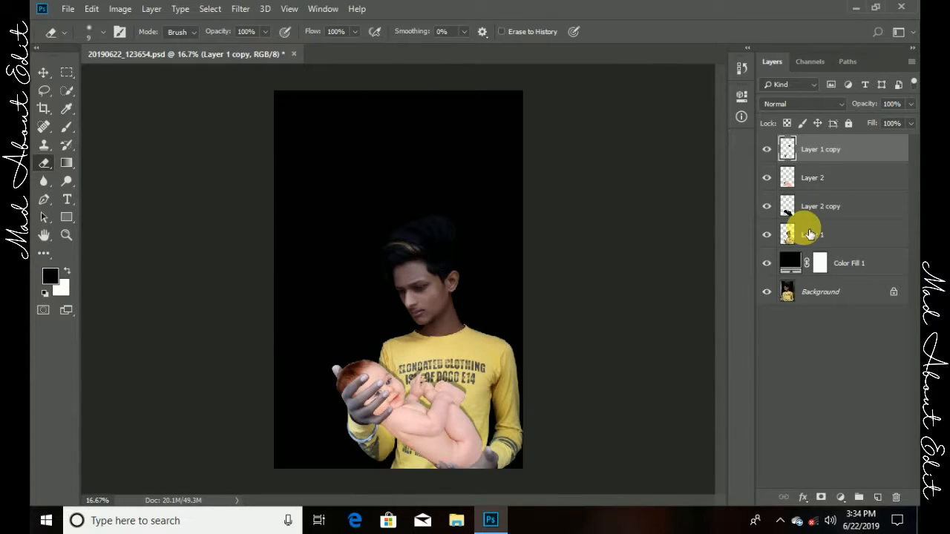
Step: Add a new layer, paint a soft black shadow on the lower palm beneath the baby with a 35 px brush, and set its opacity to 44%
left_click(877, 496)
left_click(65, 128)
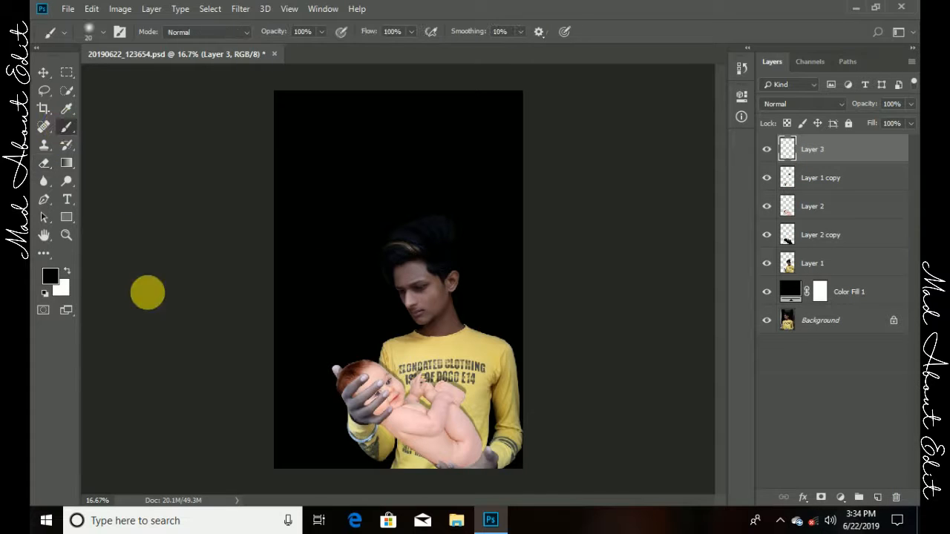
scroll(346, 421, "up", 4)
scroll(322, 250, "down", 8)
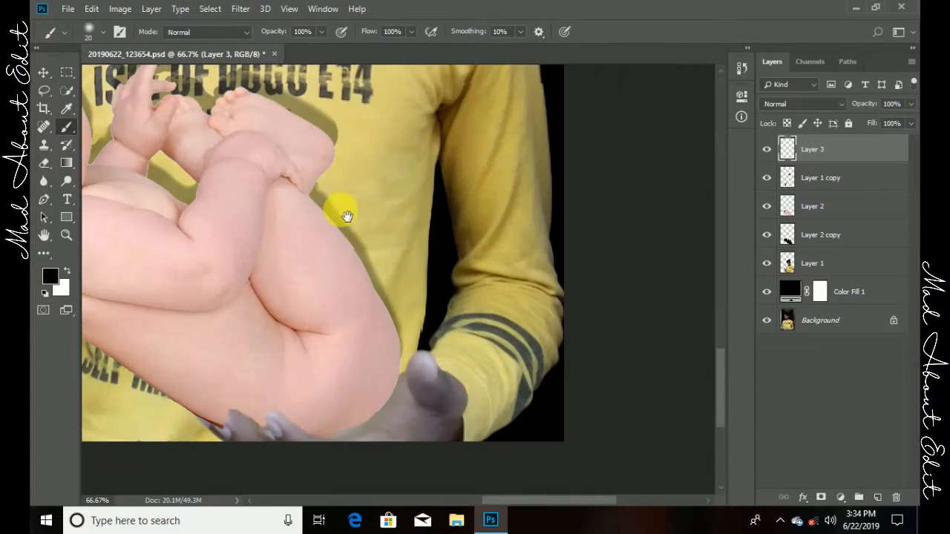
scroll(339, 208, "up", 2)
key("bracketright")
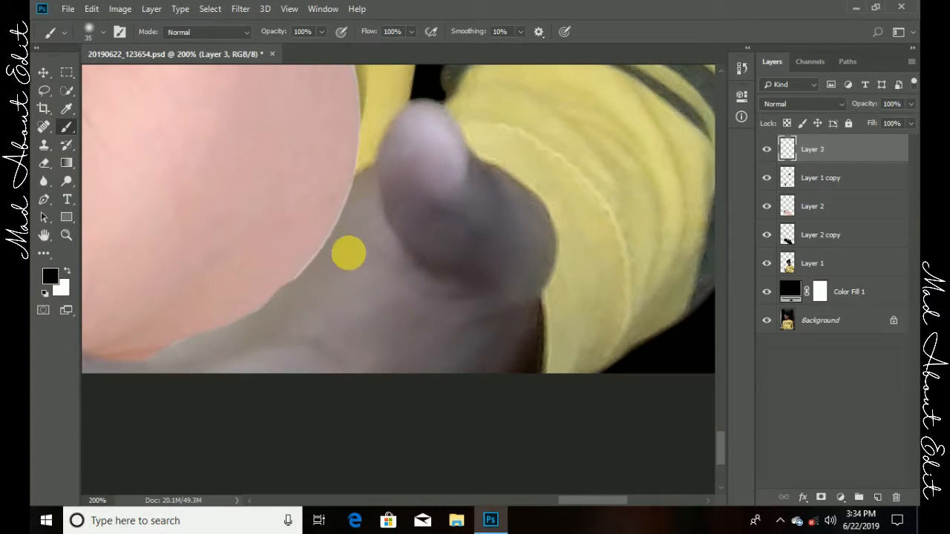
mouse_move(349, 253)
left_mouse_down()
mouse_move(234, 346)
mouse_move(439, 334)
mouse_move(625, 393)
left_mouse_up()
mouse_move(844, 108)
left_mouse_down()
mouse_move(806, 102)
mouse_move(829, 111)
left_mouse_up()
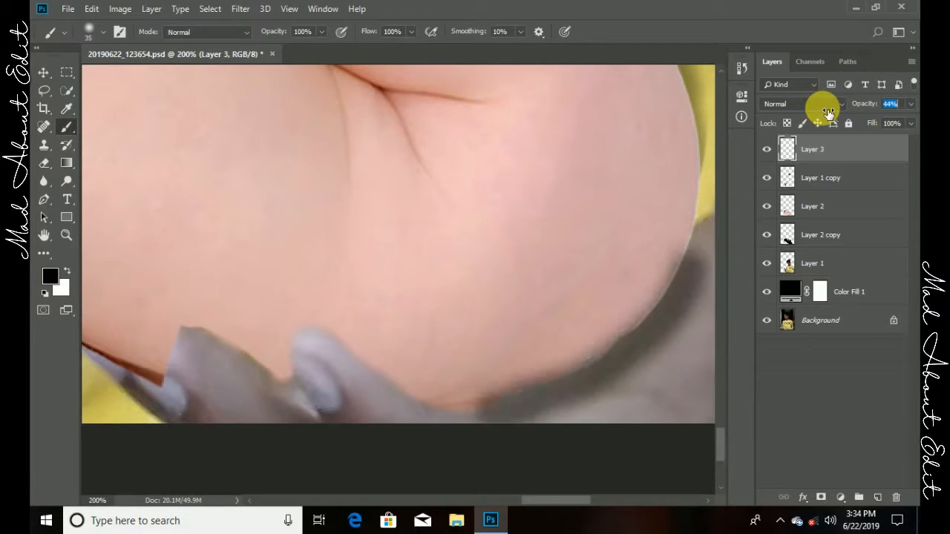
left_click_drag(550, 299, 597, 290)
Step: Duplicate Layer 1 copy and darken the original beneath it to solid black with Hue/Saturation lightness
left_click(845, 182)
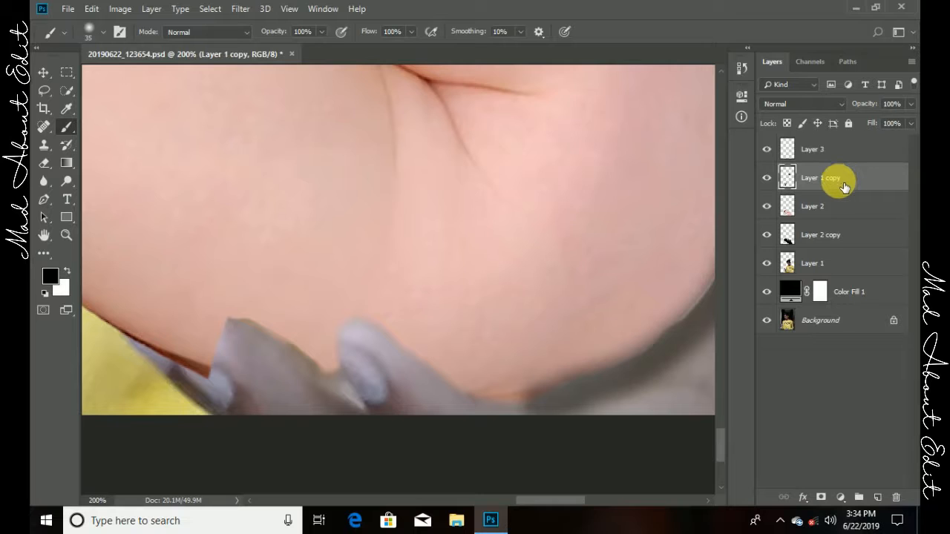
key("ctrl+j")
key("ctrl+u")
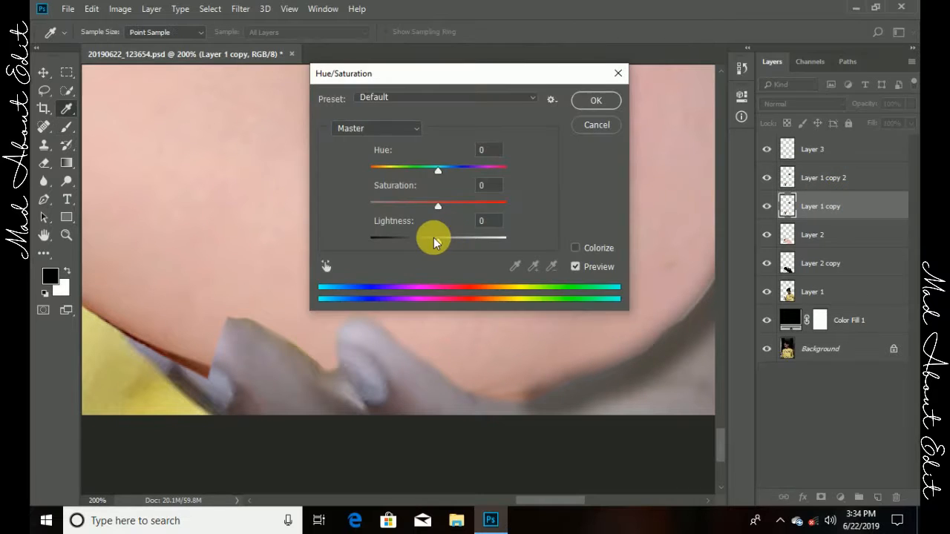
left_click_drag(435, 238, 371, 238)
key("Return")
Step: Offset the black hand silhouette slightly up and to the right of the fingers so it forms a cast shadow
key("ctrl+minus")
key("ctrl+minus")
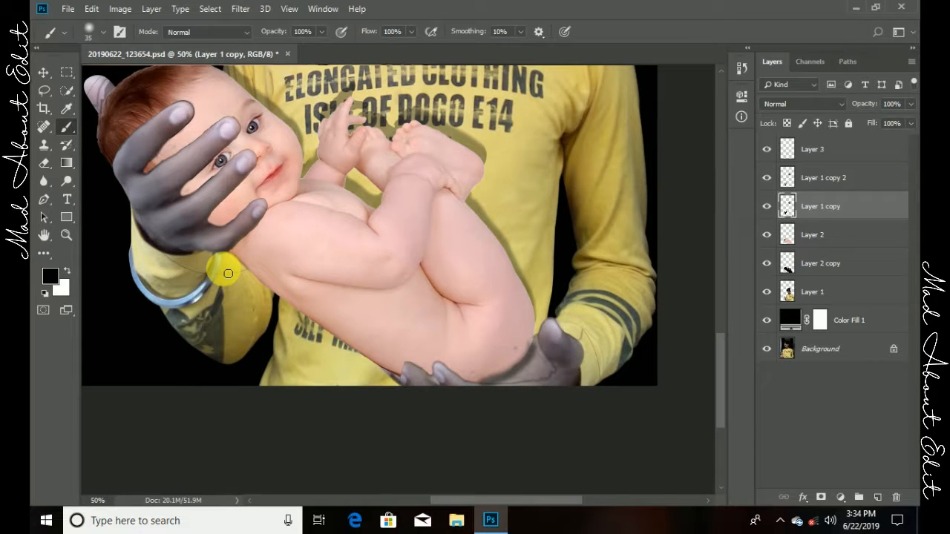
left_click(44, 73)
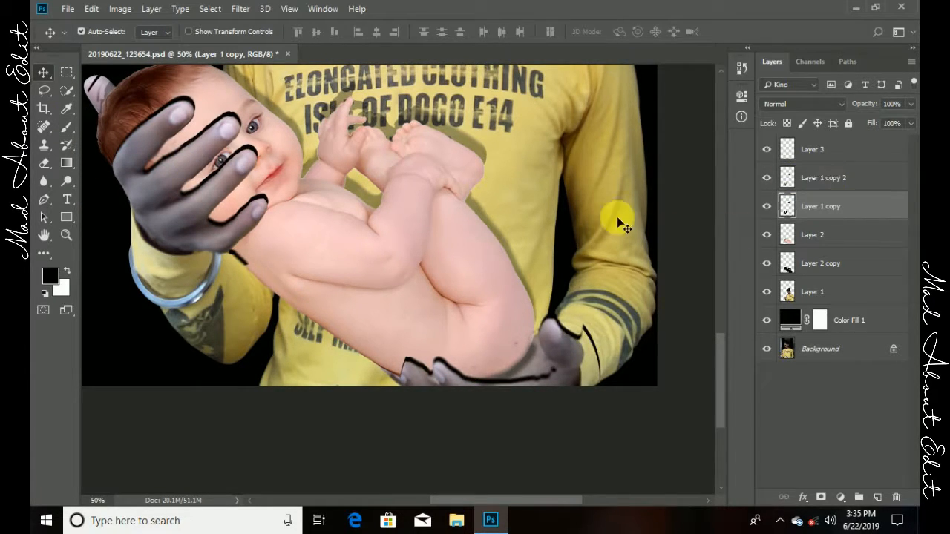
Step: Erase the stray black strip at the baby's shoulder below the upper hand with a 9 px eraser
left_click(44, 163)
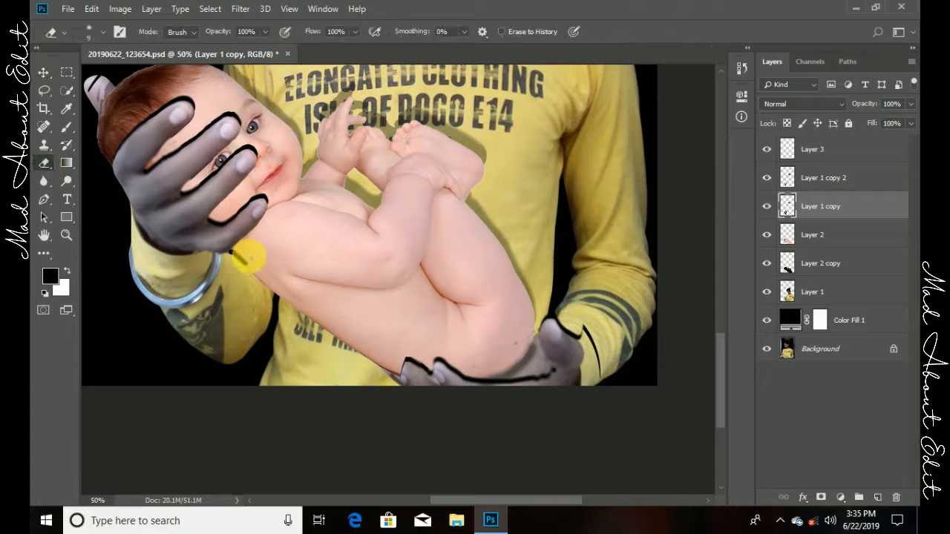
scroll(248, 255, "up", 5)
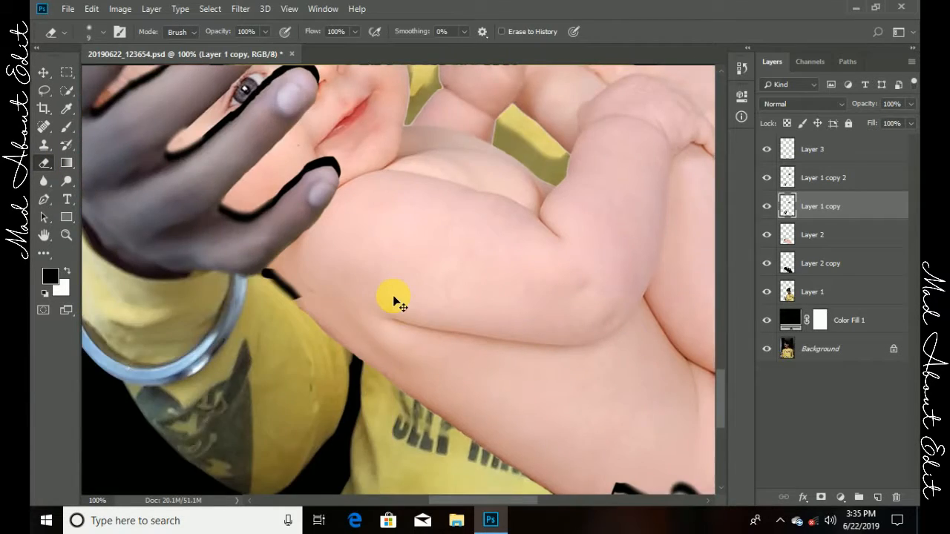
scroll(393, 299, "left", 3)
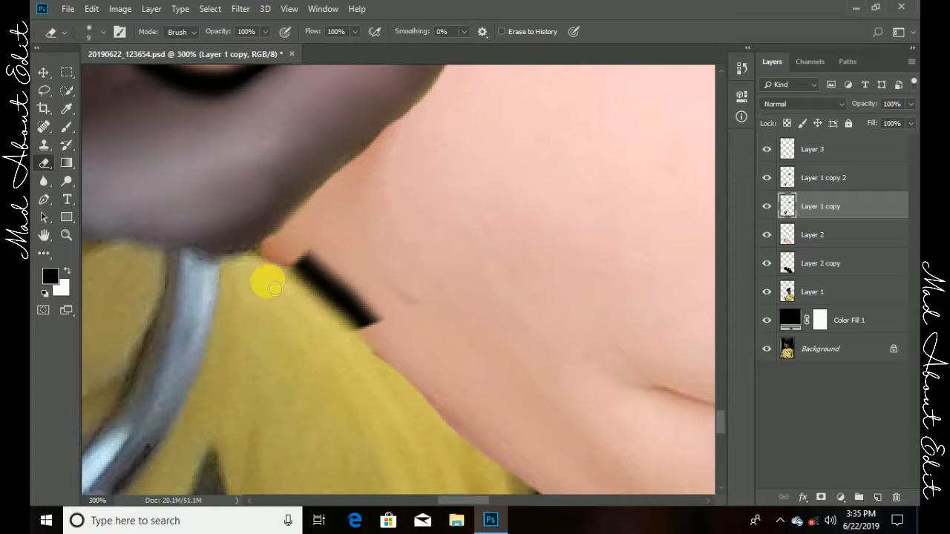
left_click_drag(274, 289, 325, 289)
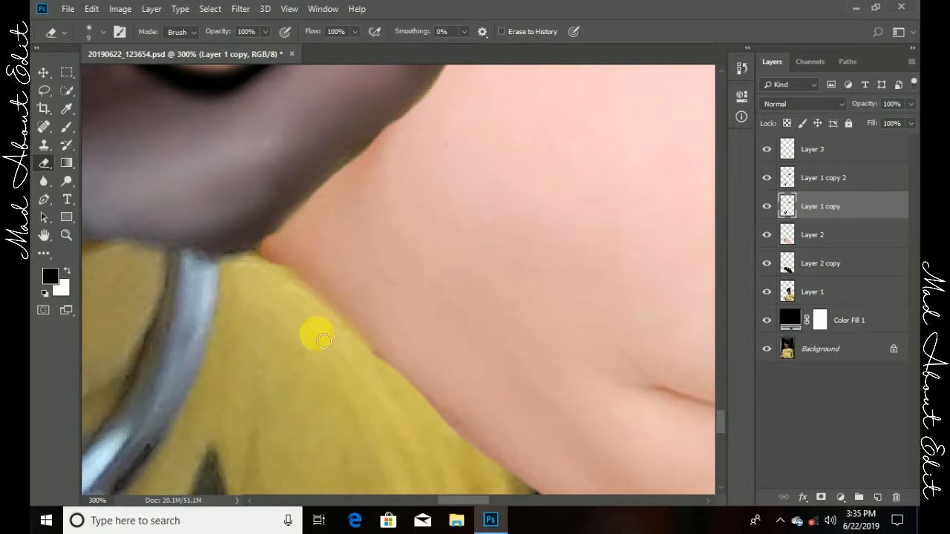
Step: Erase the black line on the yellow sleeve and around the lower hand's thumb, enlarging the eraser to 15 px
scroll(324, 341, "right", 10)
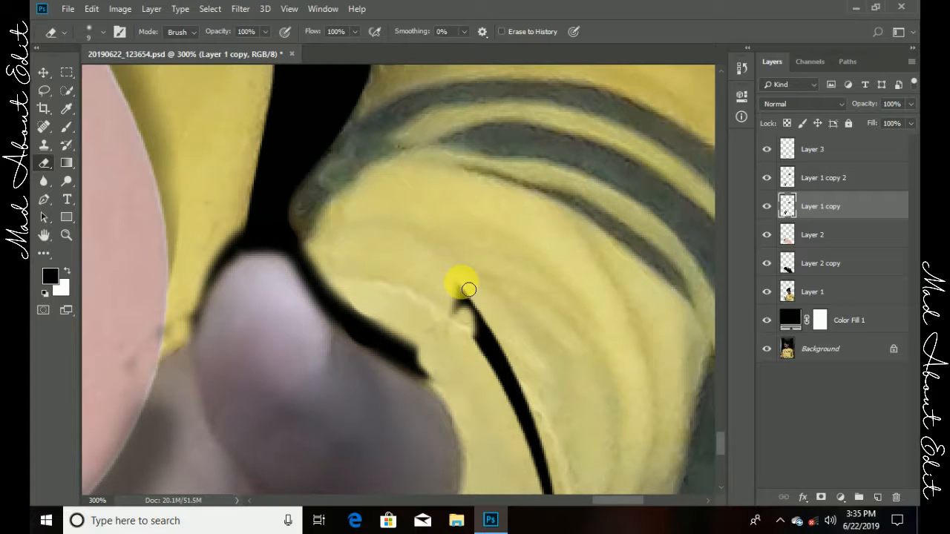
mouse_move(468, 288)
left_mouse_down()
mouse_move(485, 339)
mouse_move(483, 318)
left_mouse_up()
scroll(436, 211, "down", 3)
scroll(437, 211, "right", 1)
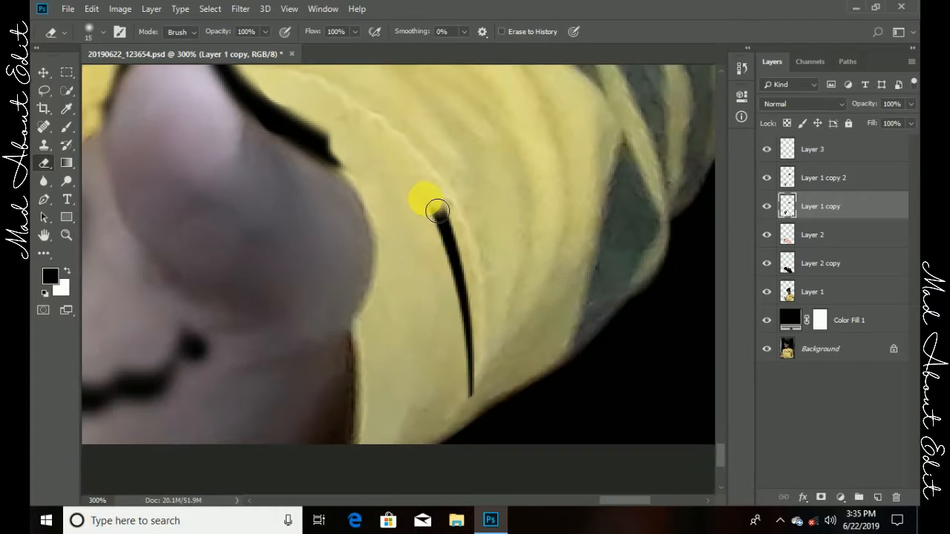
mouse_move(438, 211)
left_mouse_down()
mouse_move(478, 362)
mouse_move(480, 428)
left_mouse_up()
left_click_drag(492, 356, 585, 505)
mouse_move(322, 199)
left_mouse_down()
mouse_move(411, 288)
mouse_move(352, 254)
mouse_move(408, 304)
left_mouse_up()
Step: Erase the black line running across the lower hand's palm with the 15 px eraser
scroll(483, 225, "down", 5)
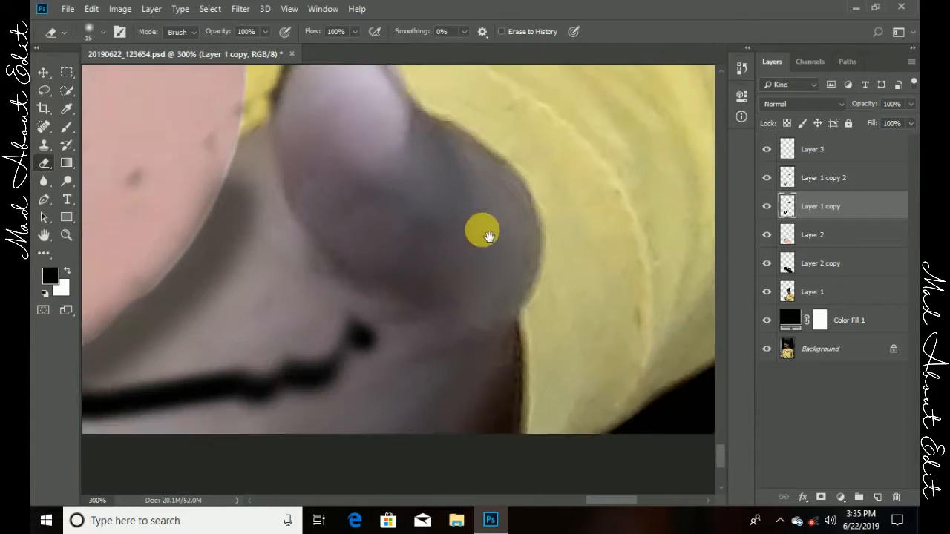
scroll(307, 218, "left", 2)
mouse_move(449, 268)
left_mouse_down()
mouse_move(364, 325)
mouse_move(323, 280)
left_mouse_up()
mouse_move(260, 297)
left_mouse_down()
mouse_move(174, 312)
mouse_move(417, 293)
mouse_move(362, 310)
mouse_move(481, 323)
left_mouse_up()
key("ctrl+minus")
key("ctrl+minus")
key("ctrl+plus")
key("ctrl+plus")
mouse_move(418, 352)
left_mouse_down()
mouse_move(315, 340)
mouse_move(349, 324)
mouse_move(435, 332)
mouse_move(429, 321)
mouse_move(401, 342)
left_mouse_up()
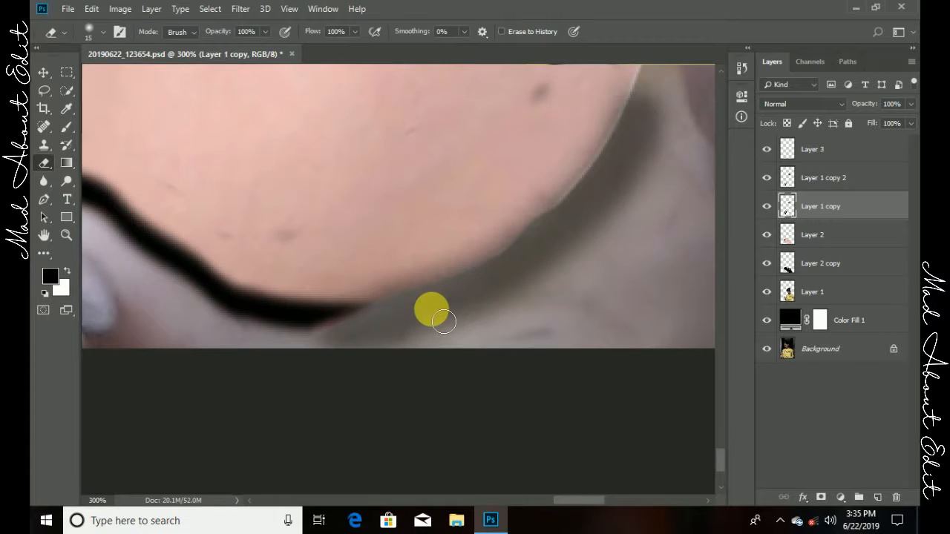
Step: Set the opacity of the black hand shadow on Layer 1 copy to 39%
key("ctrl+minus")
key("ctrl+minus")
key("ctrl+minus")
key("ctrl+minus")
key("ctrl+minus")
mouse_move(861, 111)
left_mouse_down()
mouse_move(837, 106)
mouse_move(857, 108)
mouse_move(846, 106)
left_mouse_up()
key("ctrl+minus")
key("ctrl+minus")
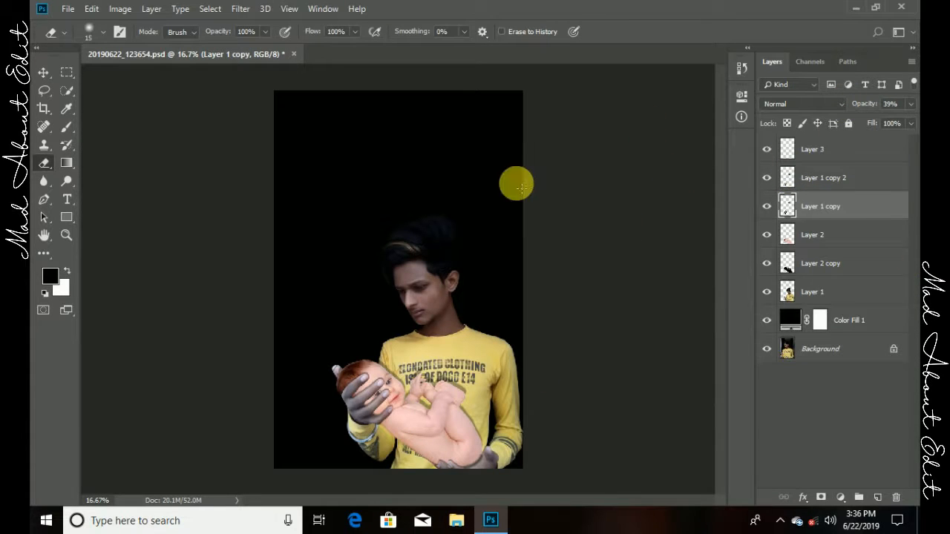
Step: Rename Layer 2 as baby and clip a Brightness/Contrast adjustment to it with brightness -47 and contrast 100
left_click(815, 240)
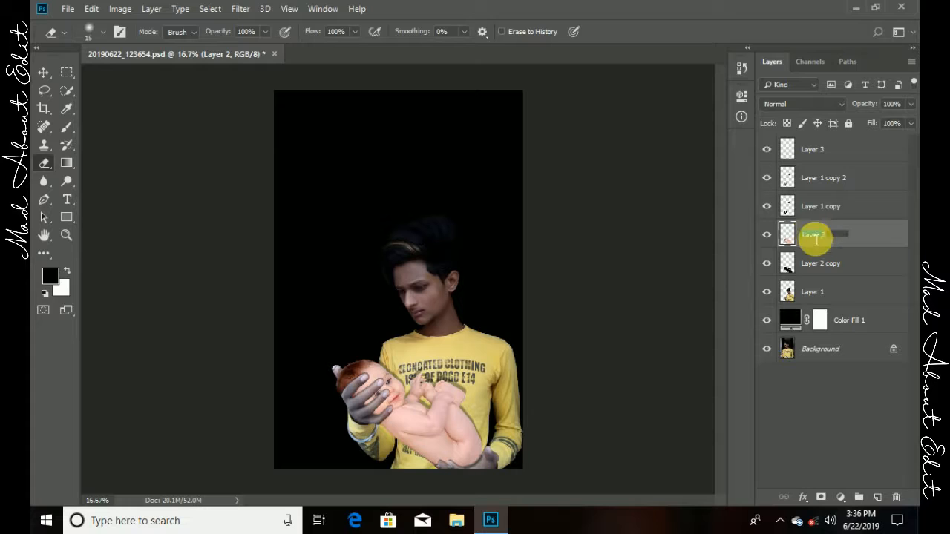
left_click(839, 496)
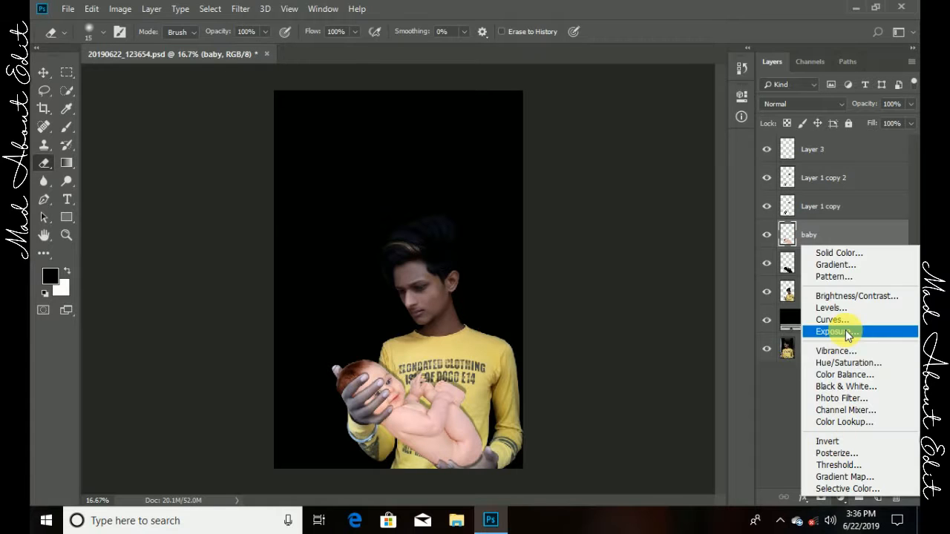
left_click(846, 295)
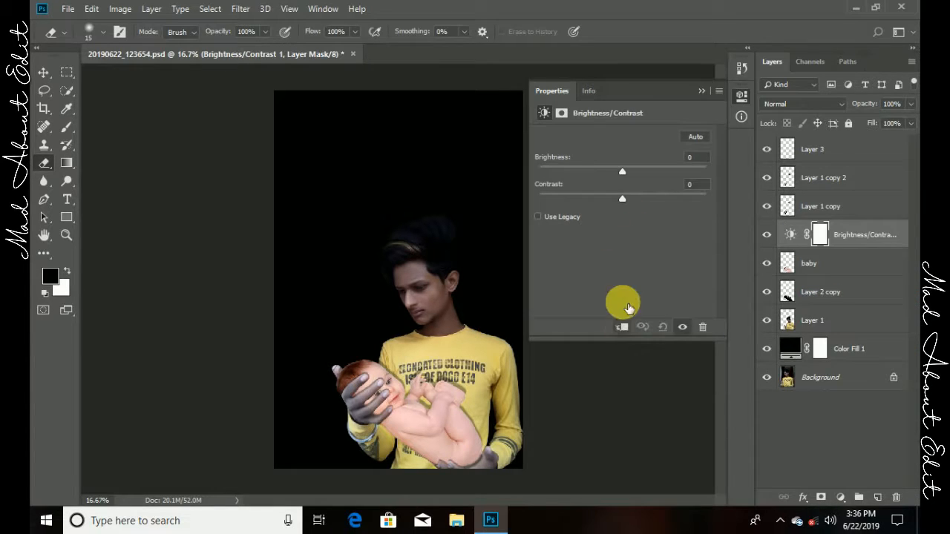
left_click_drag(622, 199, 718, 198)
left_click_drag(623, 172, 595, 172)
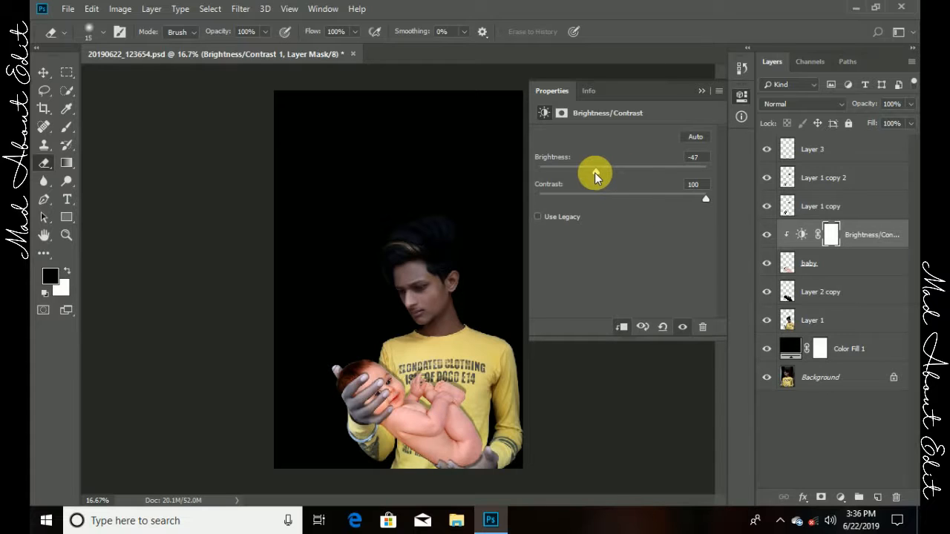
left_click(701, 91)
Step: Clip an Exposure adjustment to the baby layer with slightly reduced exposure, offset -0.0208 and gamma correction 0.72
left_click(803, 263)
left_click(841, 496)
left_click(835, 327)
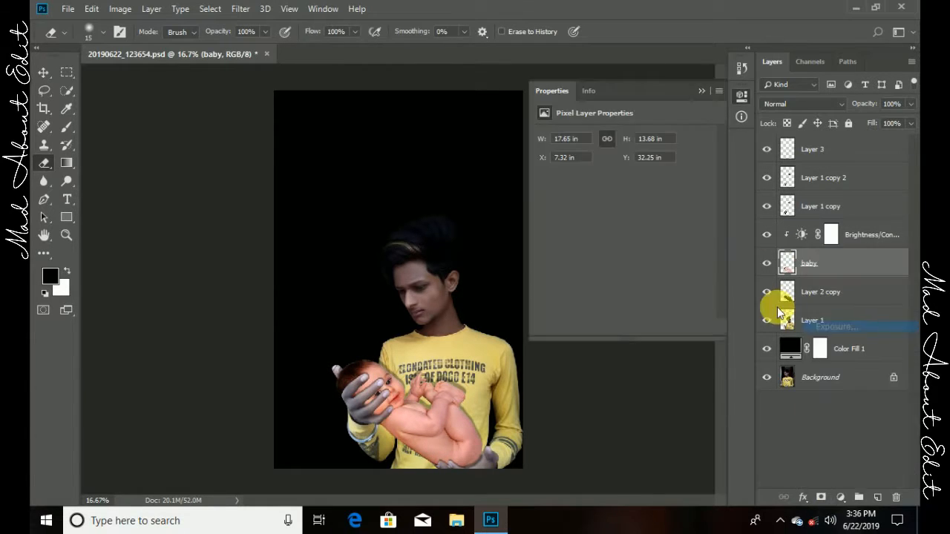
left_click_drag(630, 227, 641, 227)
mouse_move(622, 171)
left_mouse_down()
mouse_move(613, 173)
mouse_move(627, 197)
mouse_move(620, 201)
mouse_move(617, 172)
left_mouse_up()
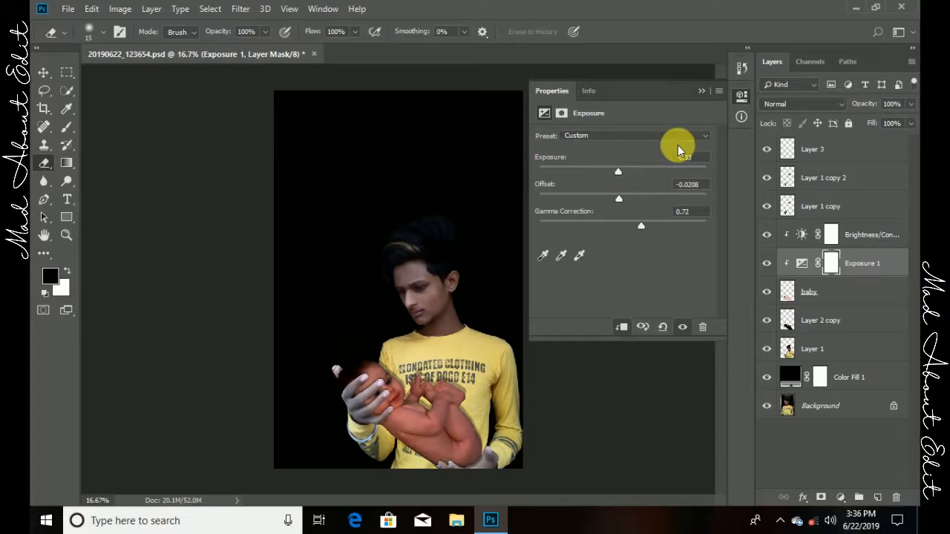
left_click(701, 92)
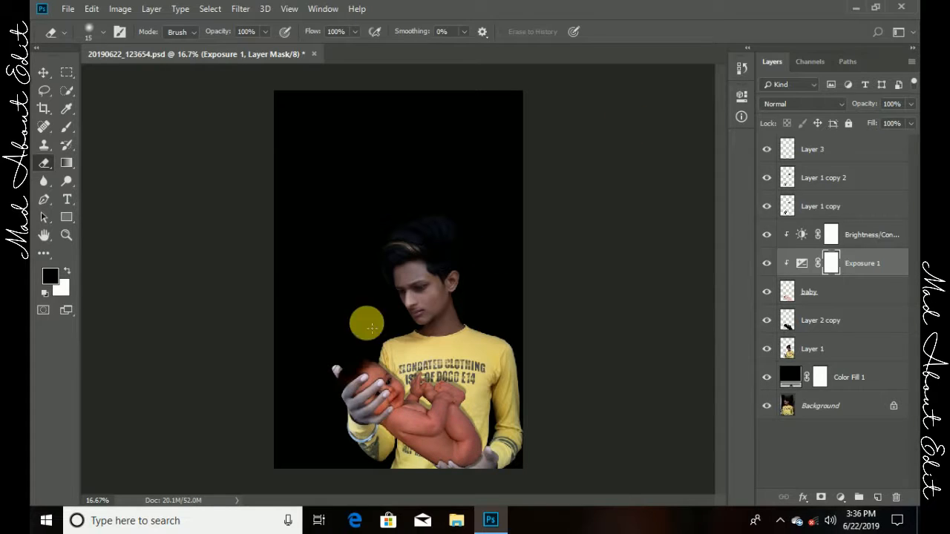
Step: Clean the shadow marks off the thumb behind the baby's head on Layer 1 copy and Layer 2 copy with a 35 px eraser
scroll(309, 378, "up", 4)
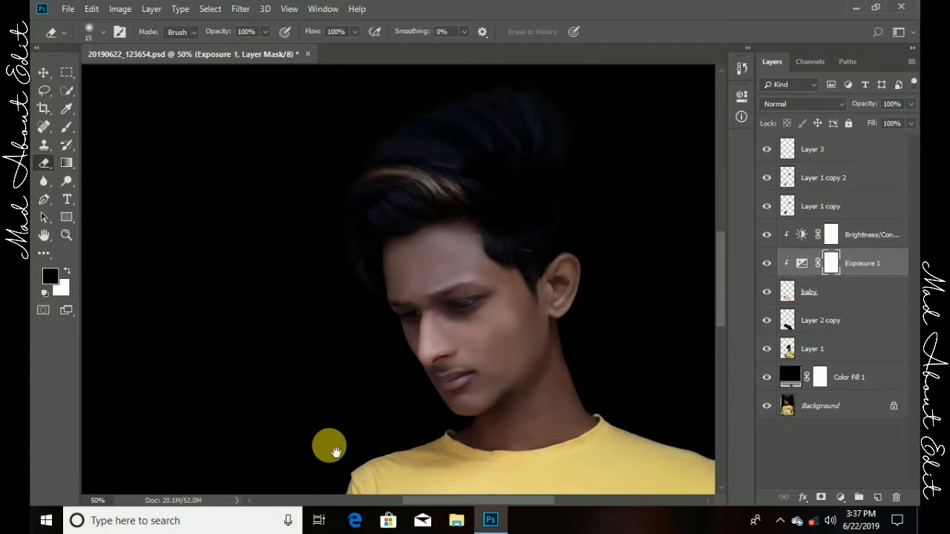
scroll(421, 277, "up", 1)
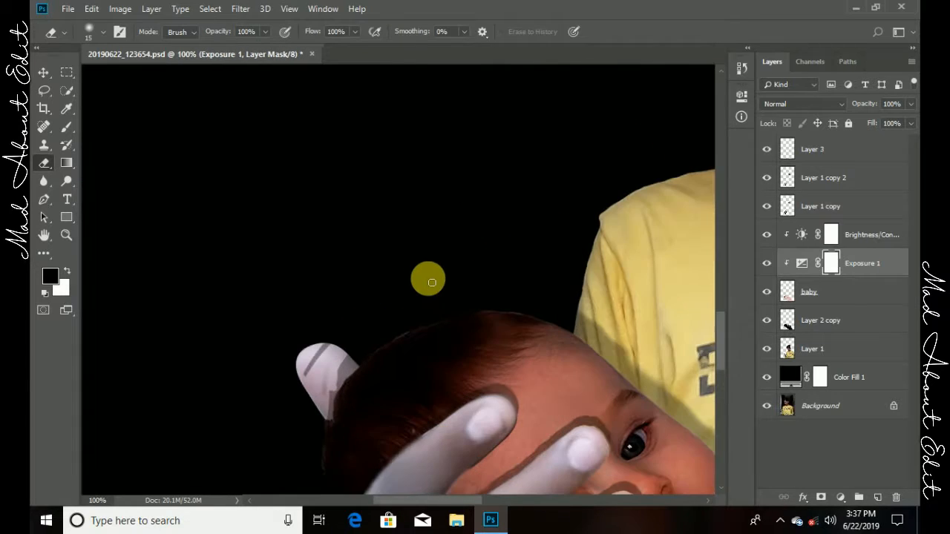
left_click(791, 203)
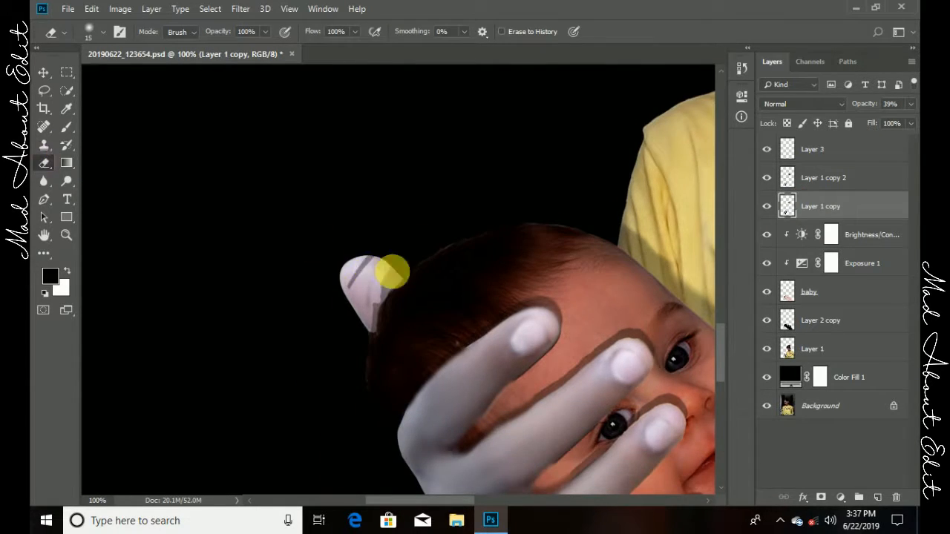
key("bracketright")
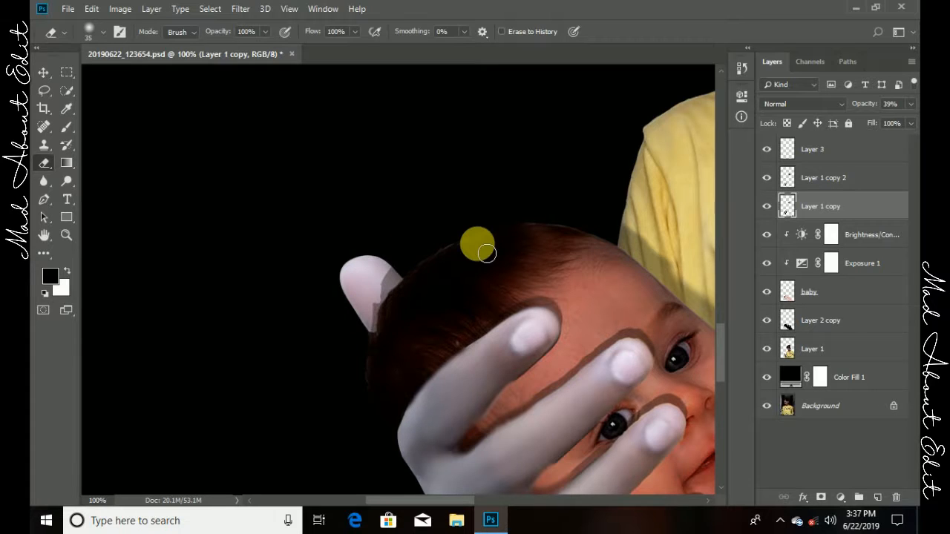
scroll(477, 246, "down", 1)
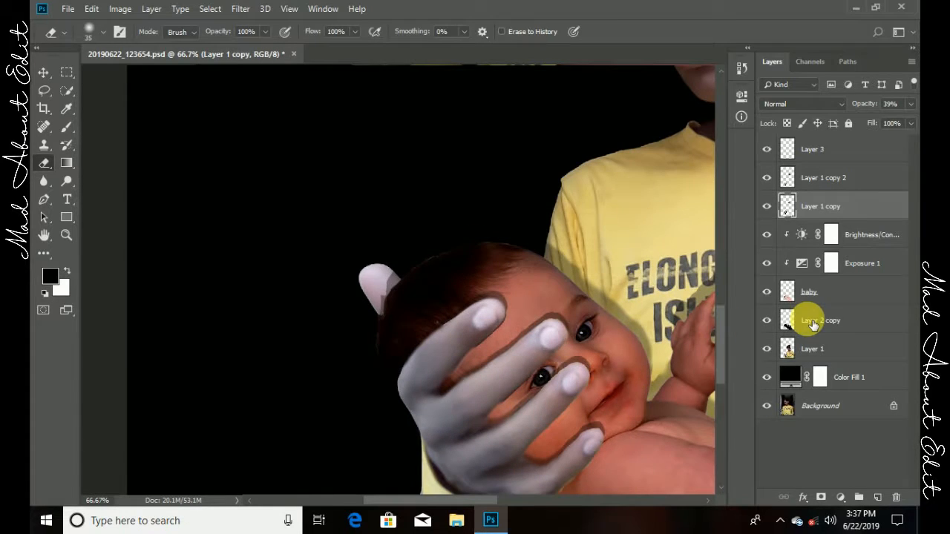
left_click(809, 320)
scroll(423, 230, "down", 4)
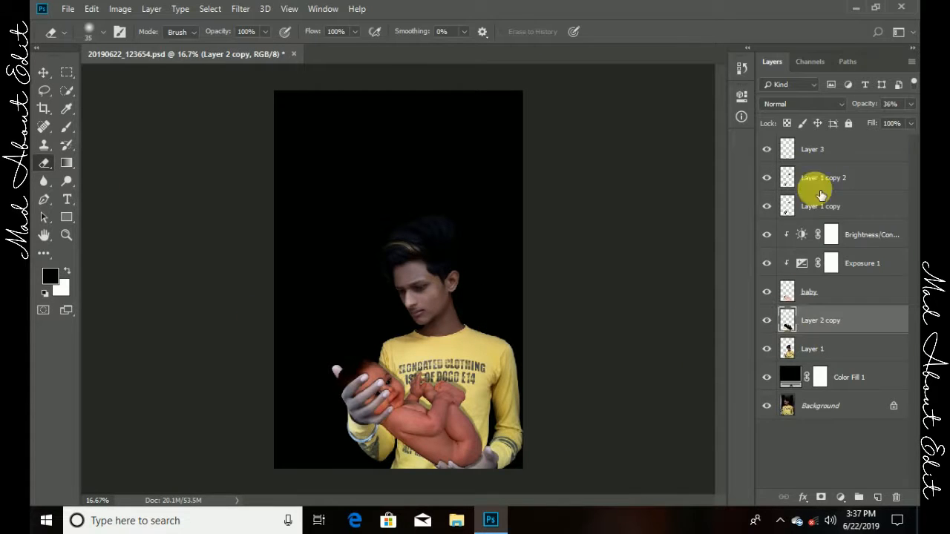
Step: Clip a Brightness/Contrast adjustment to the man's Layer 1 with brightness 8 and contrast raised above 60
left_click(839, 349)
left_click(841, 496)
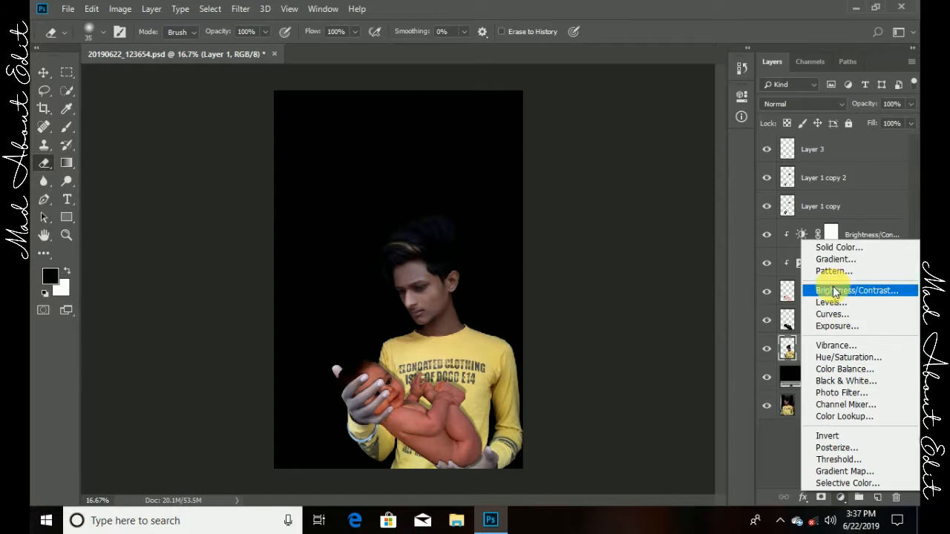
left_click(853, 293)
left_click_drag(668, 199, 672, 199)
left_click(622, 326)
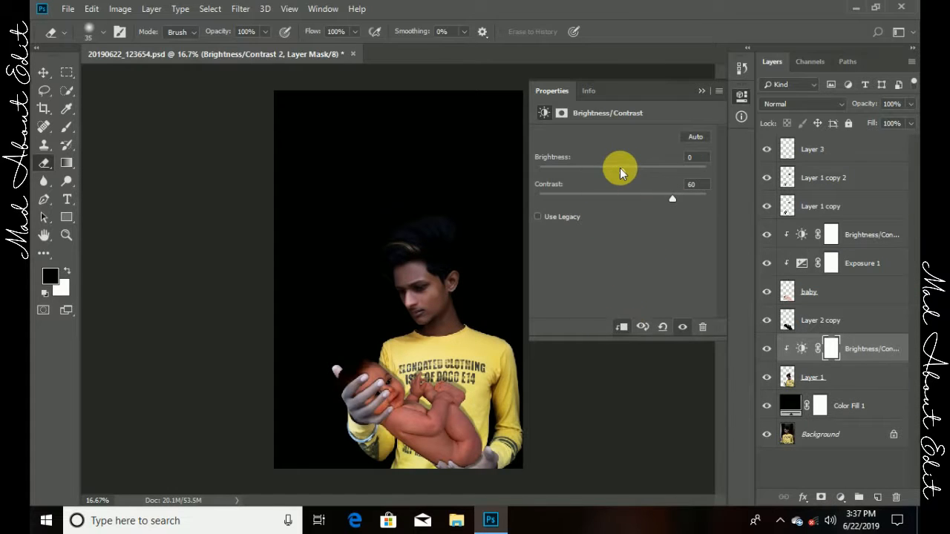
left_click_drag(623, 172, 627, 171)
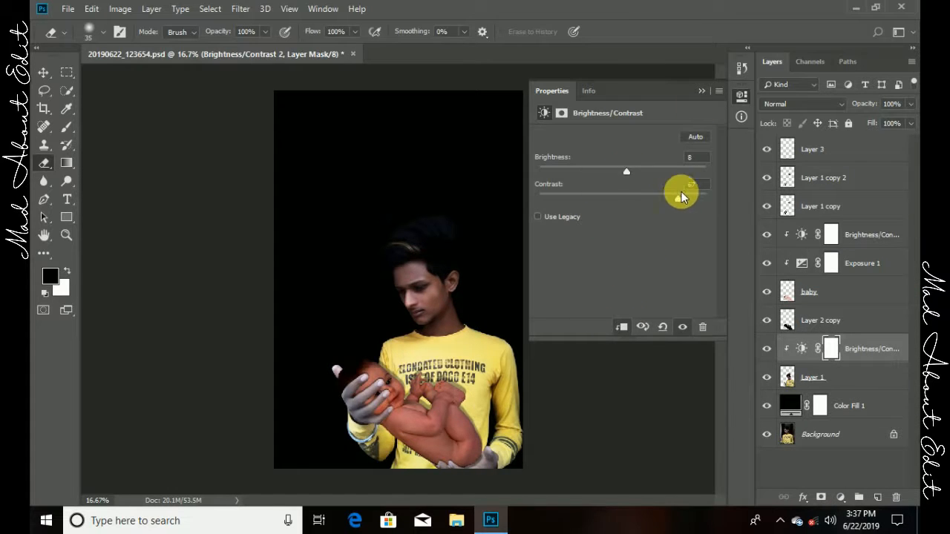
left_click(702, 90)
Step: Clip a Selective Color adjustment to the man's Layer 1 with reds at cyan -27, magenta -29 and yellow -32
left_click(817, 377)
left_click(840, 497)
left_click(820, 484)
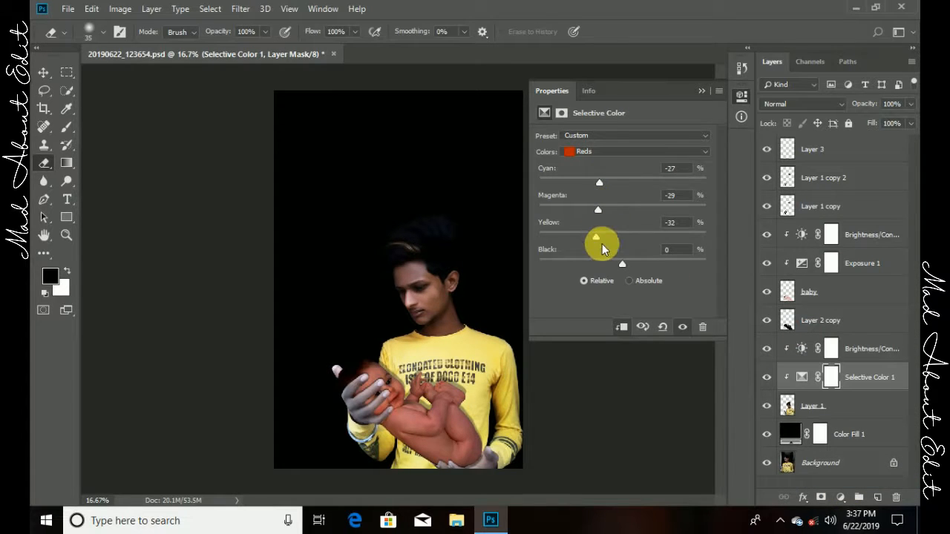
Step: In the Selective Color adjustment, set the yellows to cyan +40 and magenta about +29, with yellow and black raised above zero
left_click(620, 142)
left_click(620, 178)
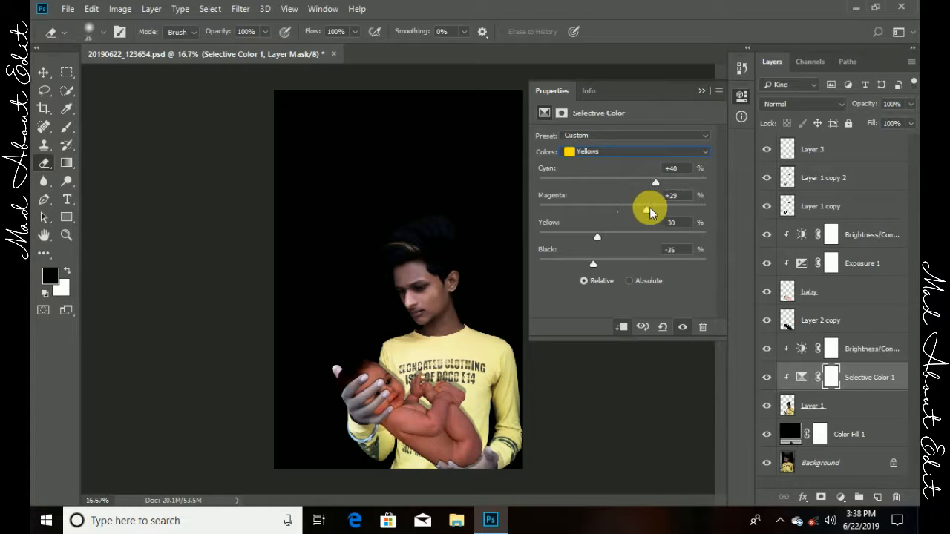
left_click_drag(644, 260, 646, 260)
left_click(640, 236)
left_click(702, 91)
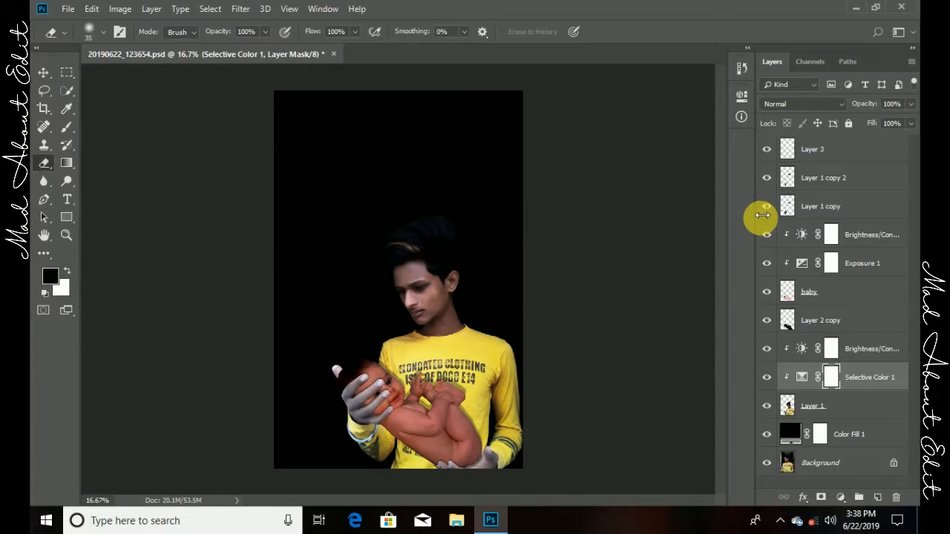
Step: Examine the composite from the man's face to the lower hand, and toggle Layer 1 copy 2 to check which part it holds
key("ctrl+plus")
key("ctrl+plus")
key("ctrl+plus")
key("ctrl+plus")
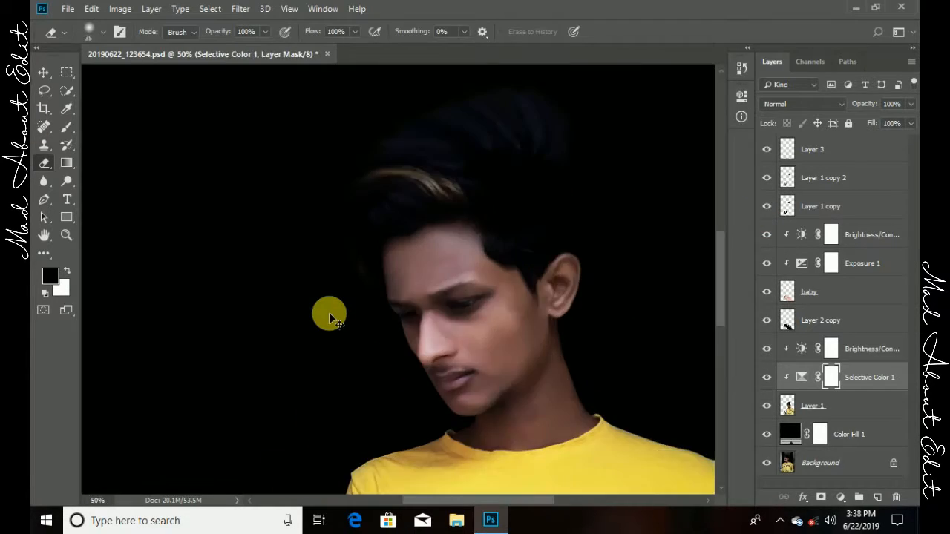
left_click_drag(467, 402, 419, 243)
left_click_drag(526, 445, 429, 282)
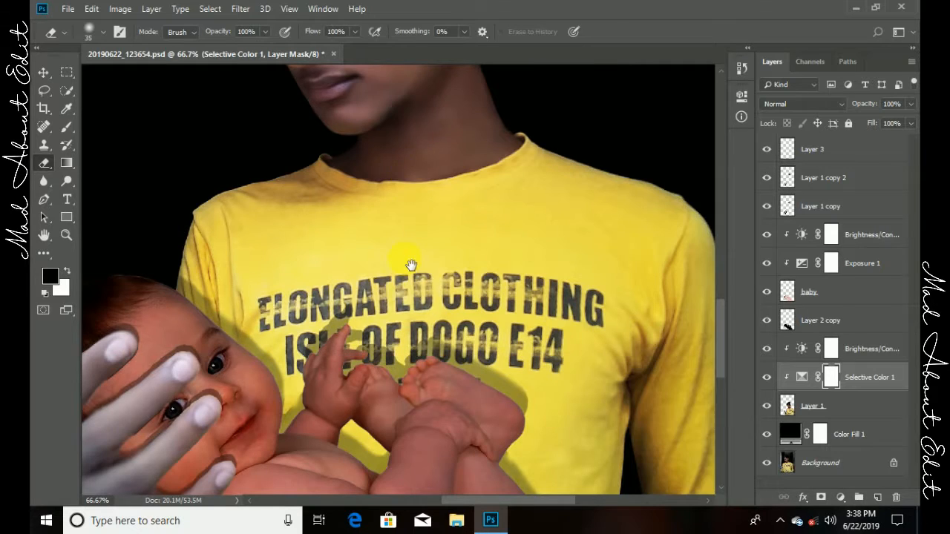
left_click_drag(489, 445, 409, 254)
left_click_drag(440, 372, 414, 256)
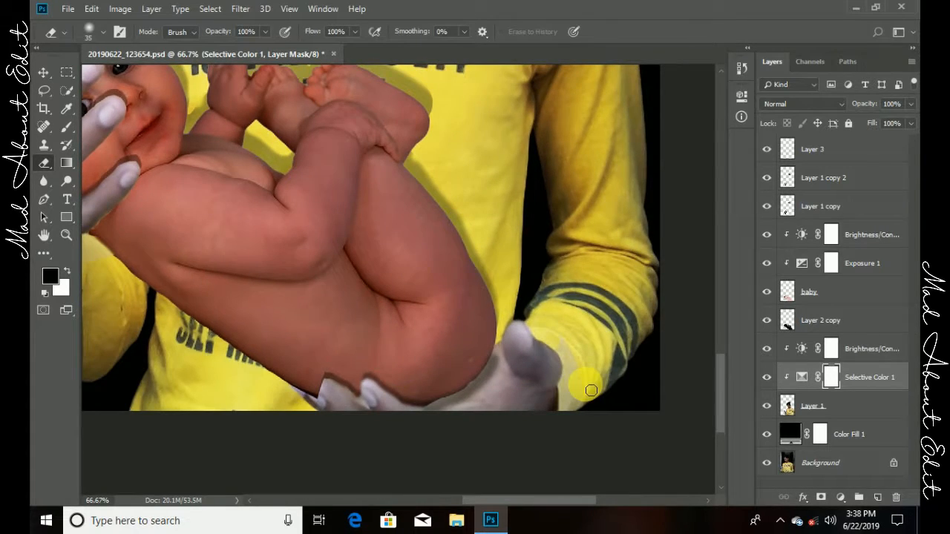
left_click_drag(586, 391, 490, 189)
left_click(767, 178)
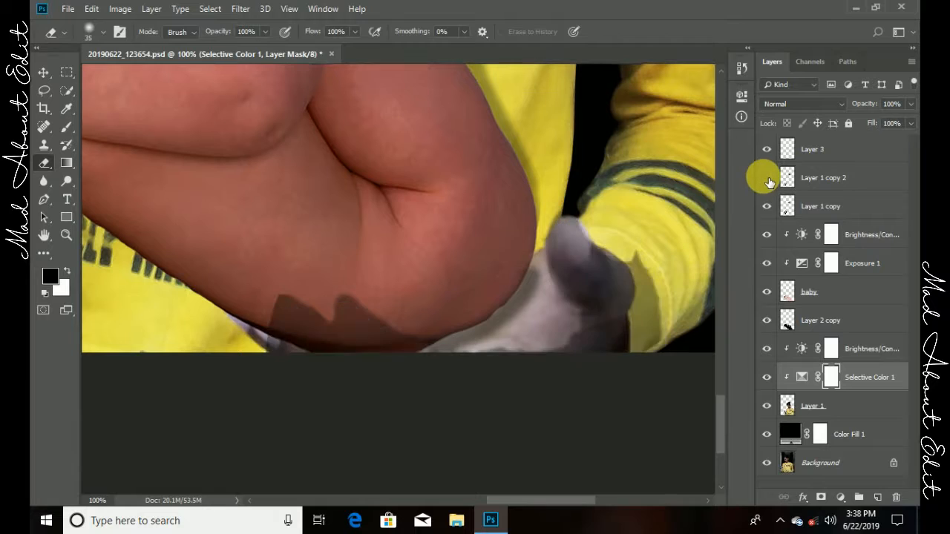
left_click(766, 178)
Step: Warp Layer 1 copy 2 so the lower hand's thumb and fingers shift up and inward over the baby's bottom
left_click(820, 177)
key("ctrl+t")
right_click(584, 225)
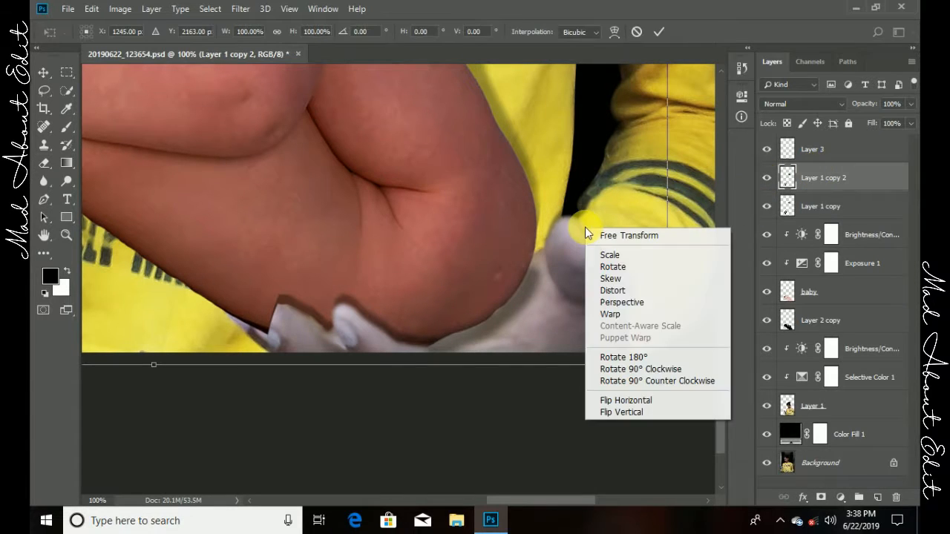
left_click(613, 319)
left_click_drag(521, 308, 546, 333)
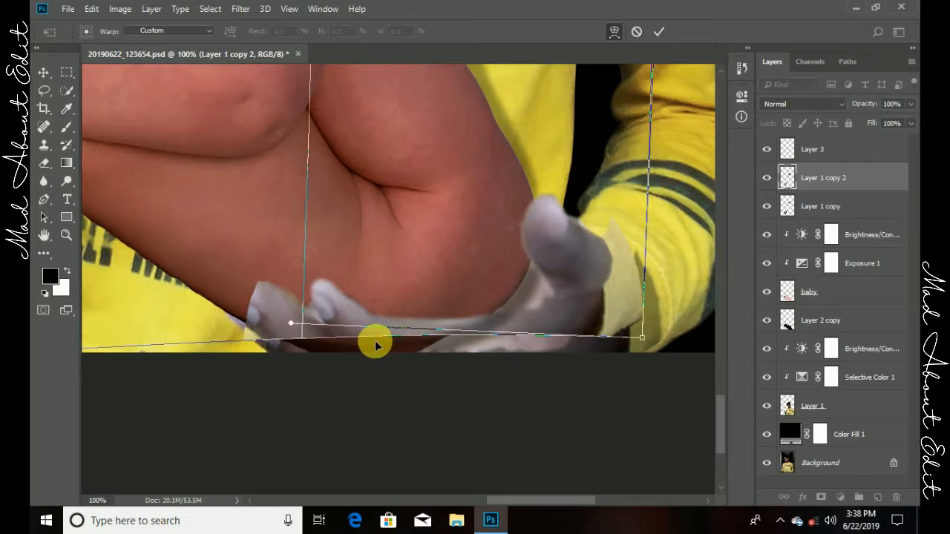
left_click_drag(370, 336, 377, 346)
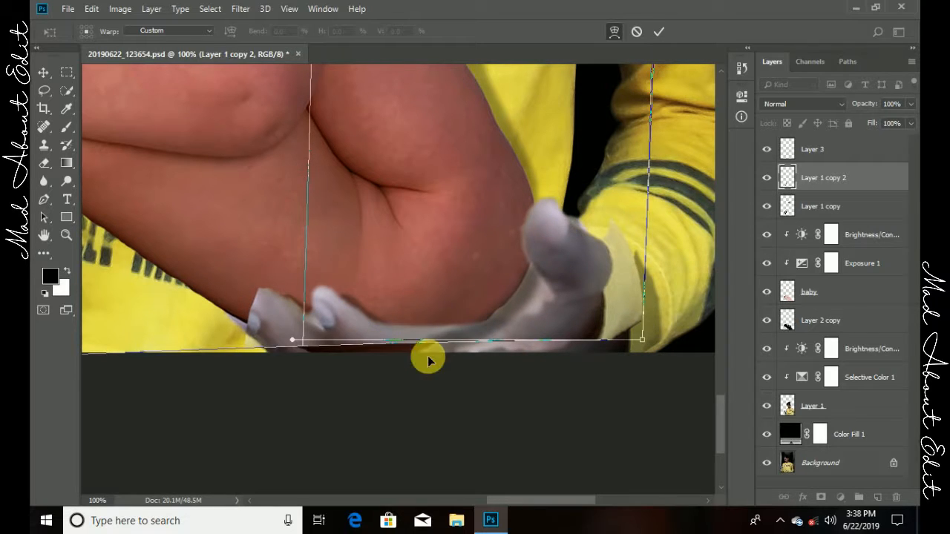
left_click(660, 31)
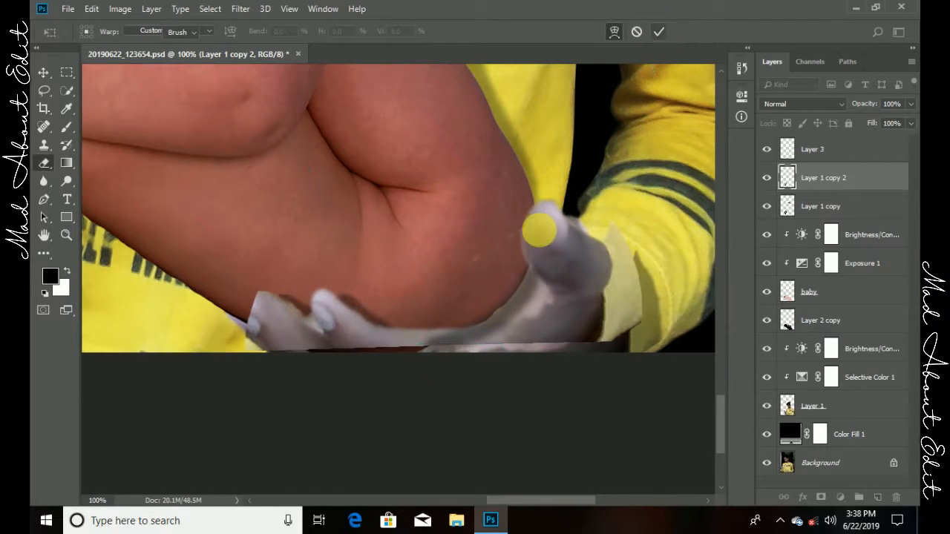
key("e")
Step: Warp Layer 1 copy 2 again to bring the lower hand's thumb further inward against the baby
key("ctrl+minus")
key("ctrl+minus")
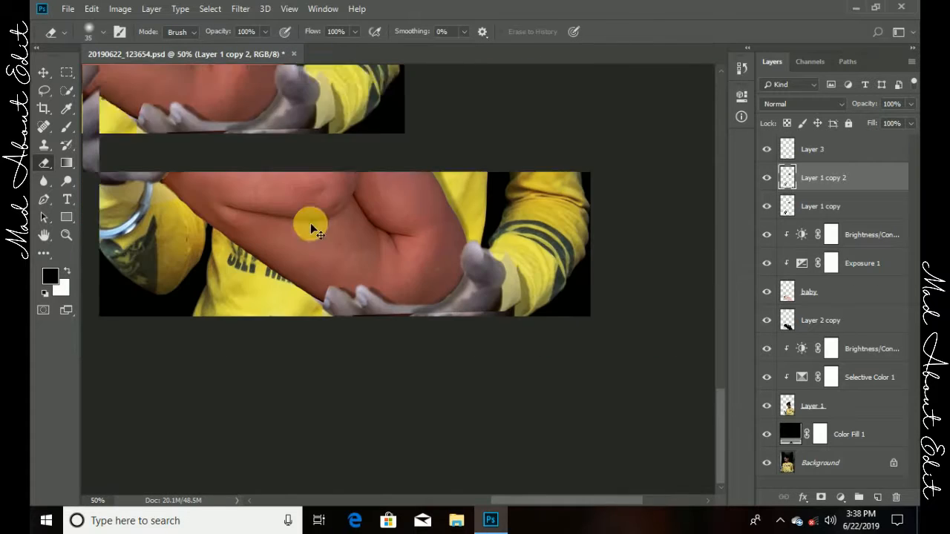
left_click_drag(471, 283, 394, 263)
key("ctrl+plus")
key("ctrl+plus")
key("ctrl+plus")
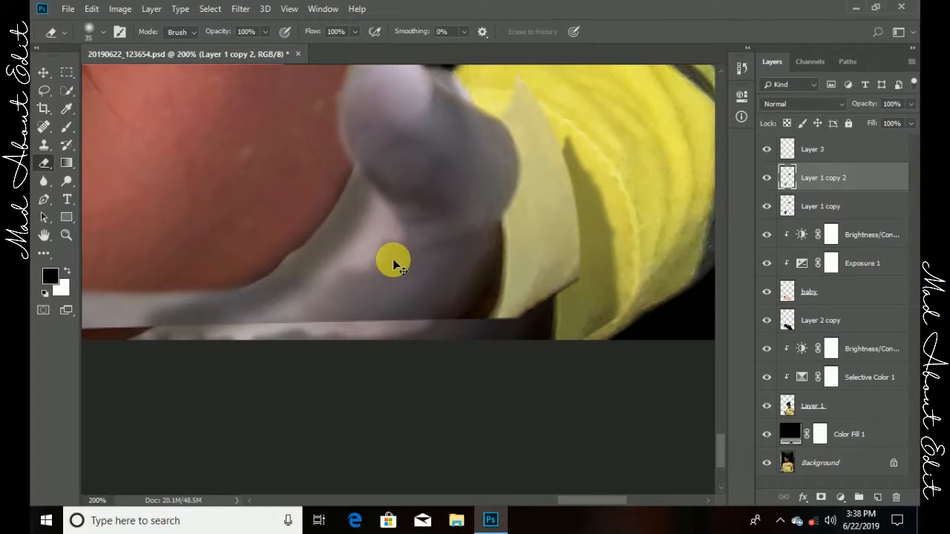
left_click_drag(484, 231, 469, 246)
key("ctrl+minus")
key("ctrl+t")
right_click(426, 210)
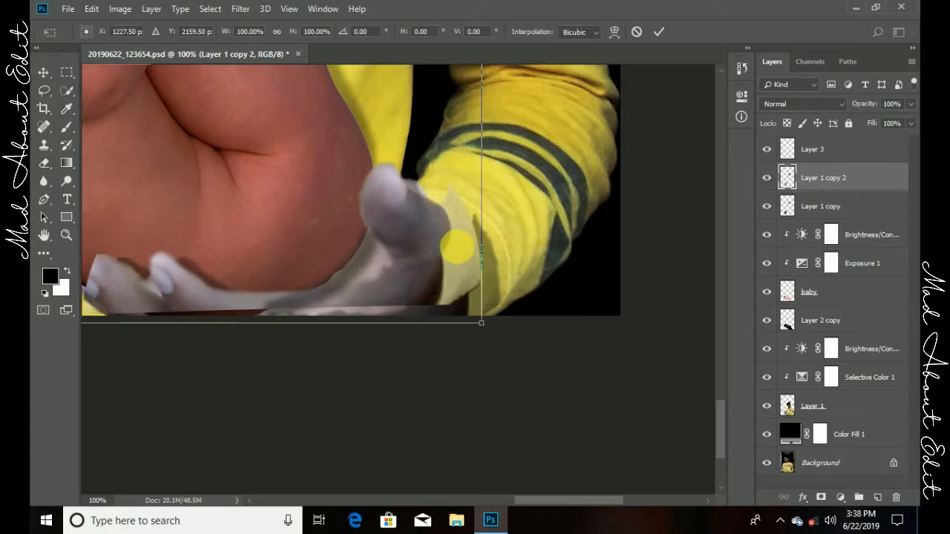
left_click(463, 297)
left_click_drag(398, 208, 374, 201)
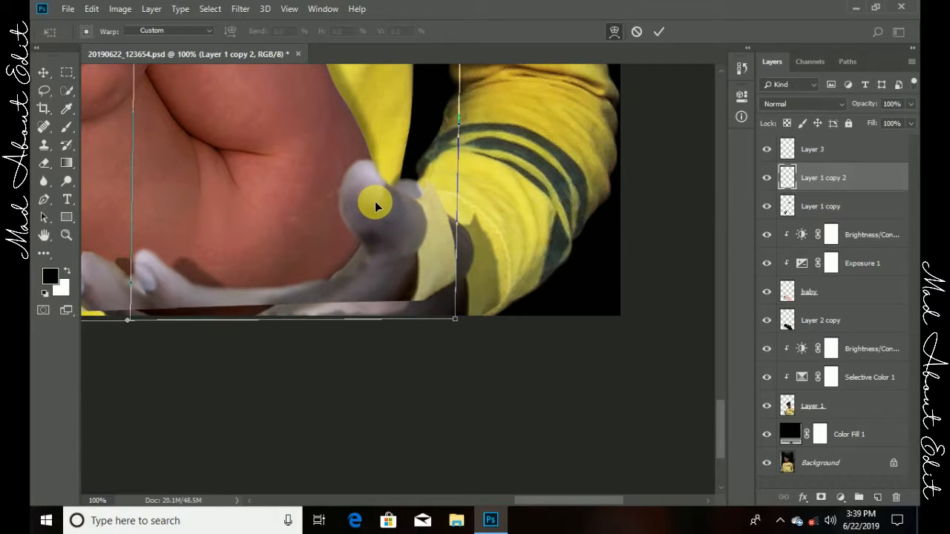
left_click(658, 31)
key("e")
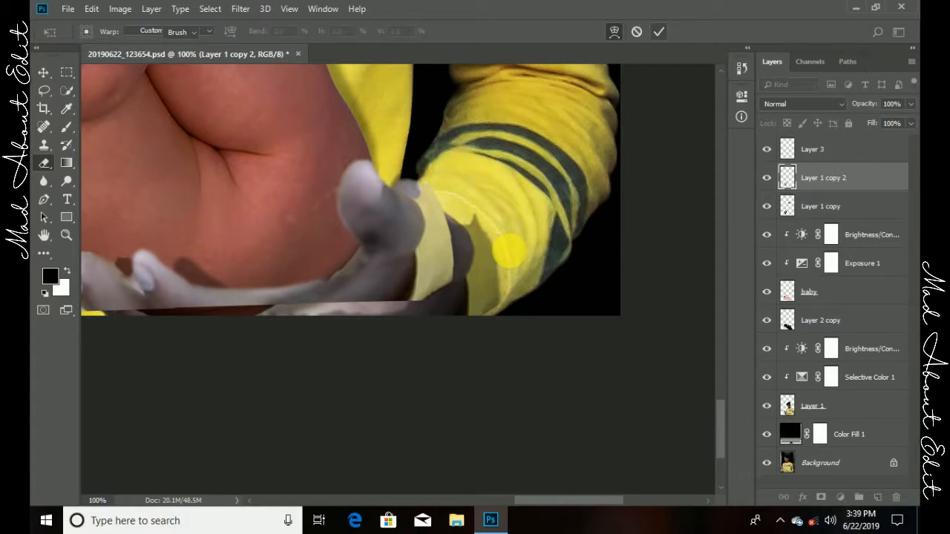
Step: Erase the yellow sleeve remnant along the edge of the thumb and wrist on Layer 1 copy 2 with a 20 px eraser
key("ctrl+minus")
key("ctrl+minus")
key("ctrl+minus")
key("ctrl+minus")
key("ctrl+plus")
key("ctrl+plus")
key("ctrl+plus")
key("ctrl+plus")
key("ctrl+plus")
key("ctrl+plus")
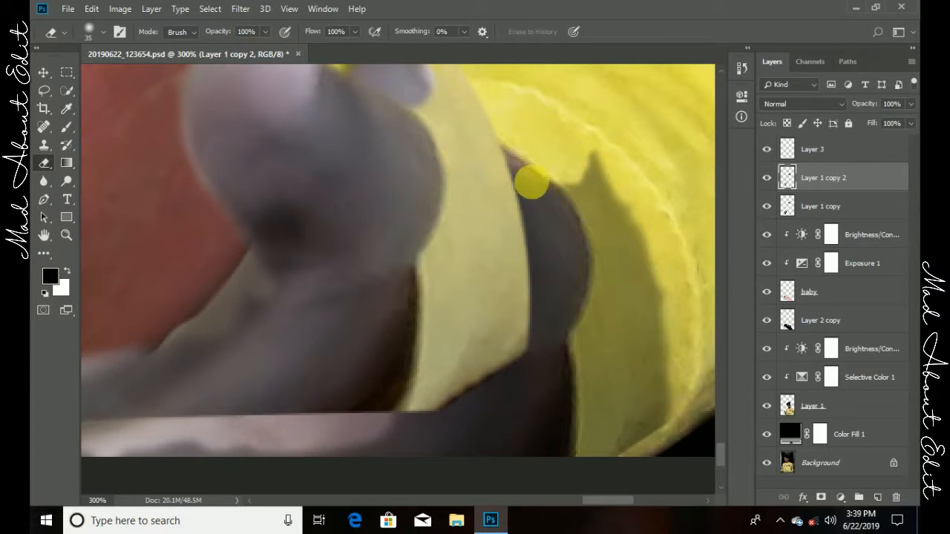
scroll(508, 214, "up", 2)
mouse_move(470, 214)
left_mouse_down()
mouse_move(477, 259)
mouse_move(450, 396)
left_mouse_up()
scroll(543, 185, "down", 3)
mouse_move(506, 208)
left_mouse_down()
mouse_move(501, 294)
mouse_move(544, 196)
mouse_move(551, 256)
mouse_move(529, 206)
mouse_move(458, 218)
left_mouse_up()
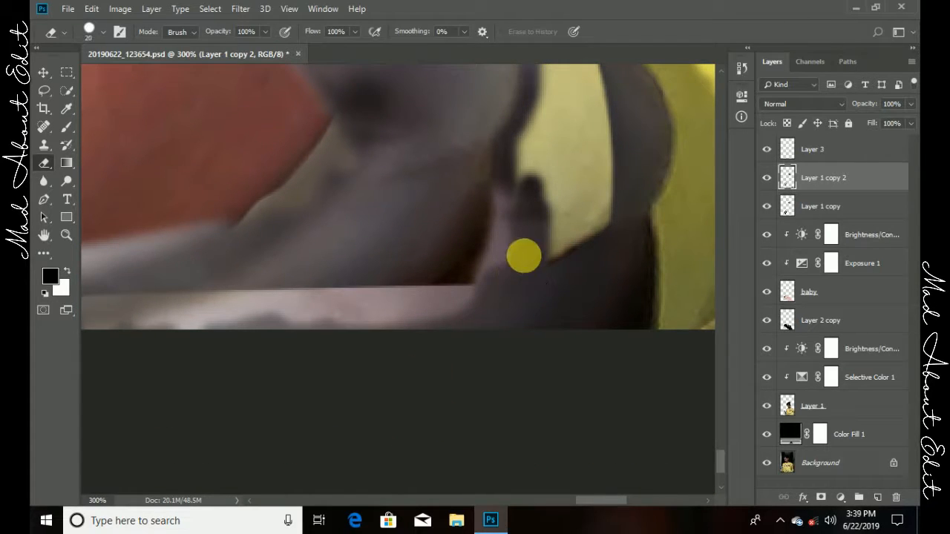
Step: Erase the rest of the duplicated sleeve patch beside the wrist on Layer 1 copy 2 with a 30 px eraser
mouse_move(556, 284)
left_mouse_down()
mouse_move(583, 297)
mouse_move(621, 229)
left_mouse_up()
scroll(574, 263, "up", 2)
left_click_drag(574, 263, 610, 197)
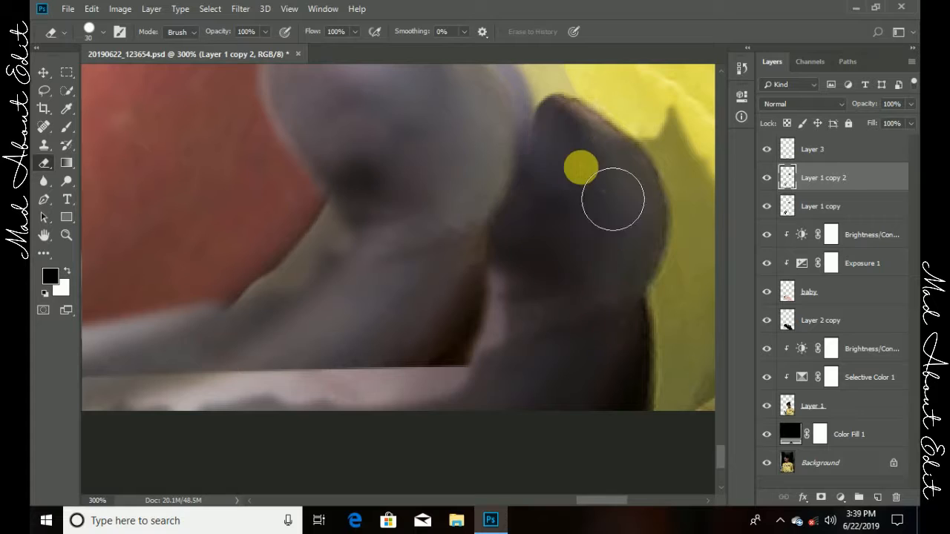
scroll(591, 191, "up", 2)
left_click(601, 312)
scroll(568, 279, "down", 5)
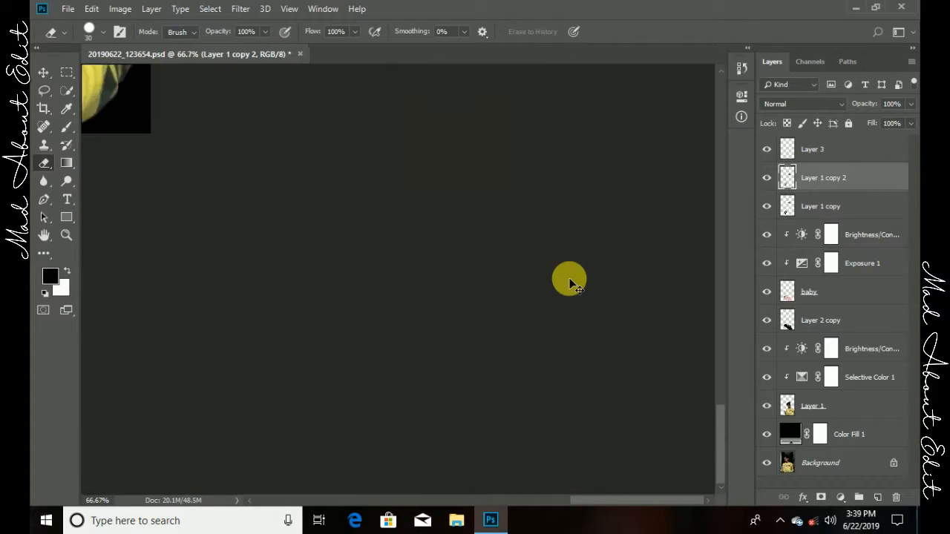
scroll(388, 240, "up", 3)
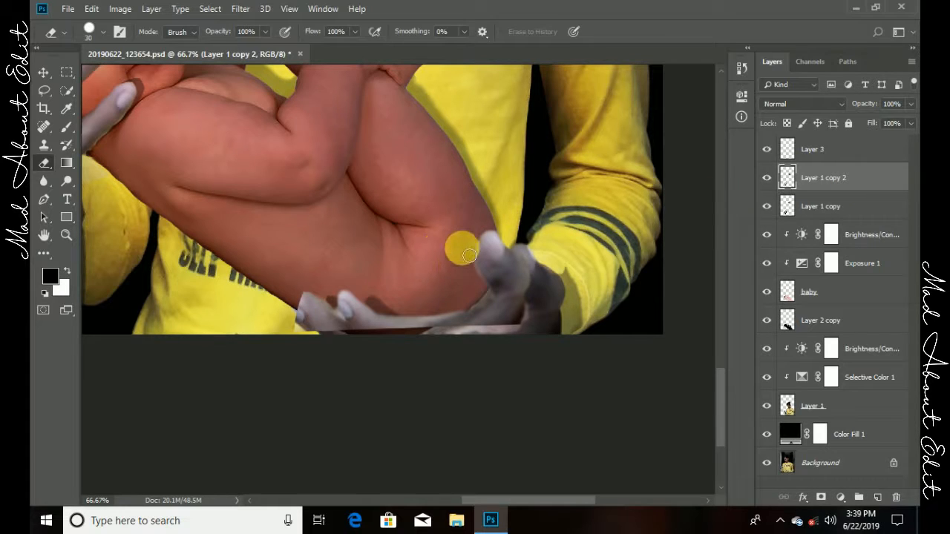
scroll(621, 295, "down", 4)
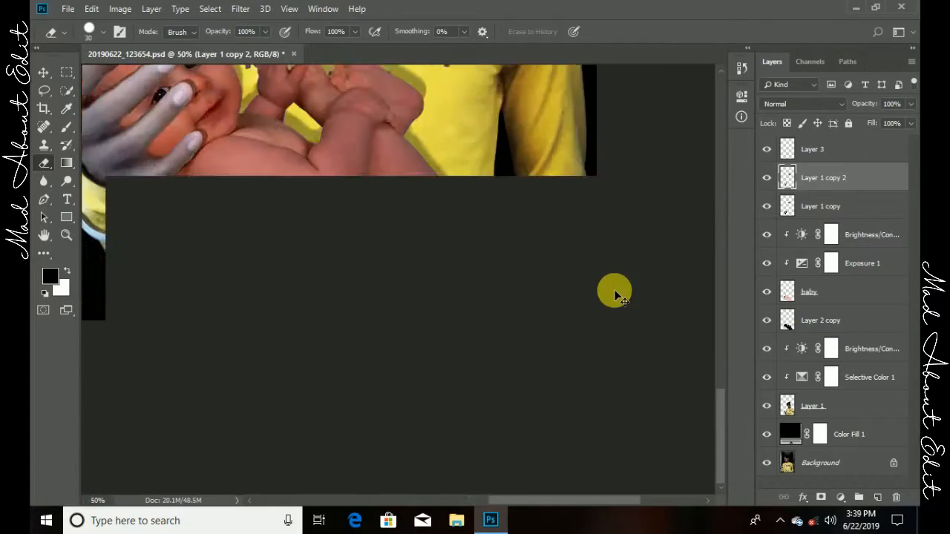
Step: Crop the canvas at its right and bottom edges so the man's far arm and the stray strip under the lower hand are trimmed
left_click(820, 148)
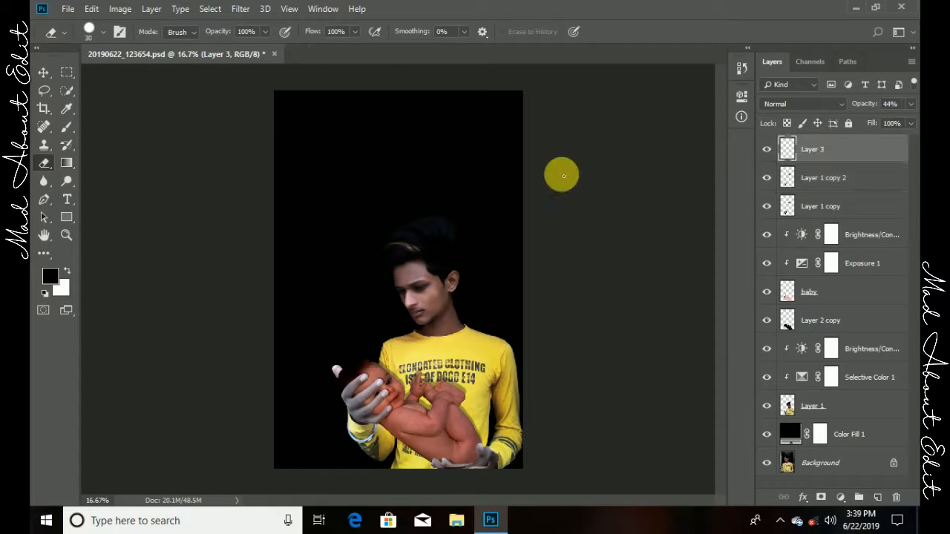
left_click(44, 107)
left_click_drag(519, 280, 522, 363)
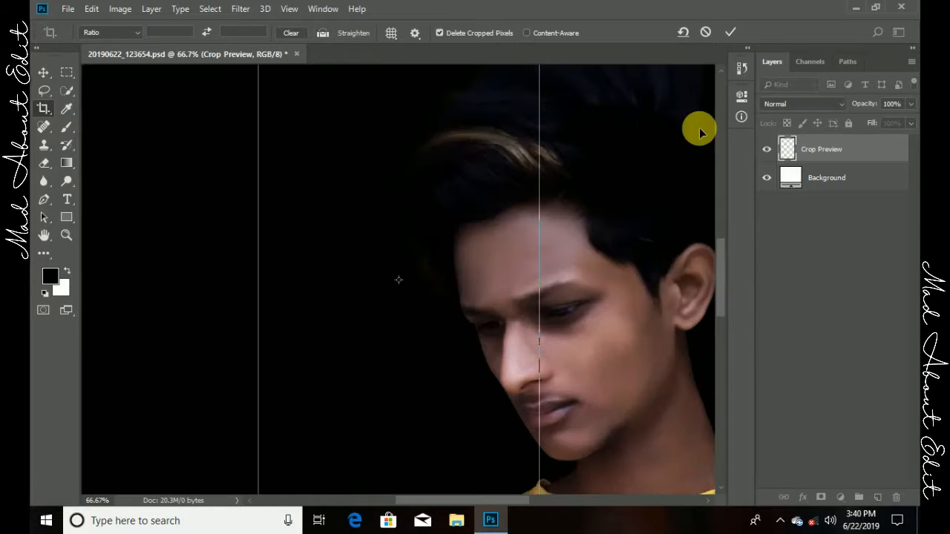
left_click_drag(578, 408, 554, 182)
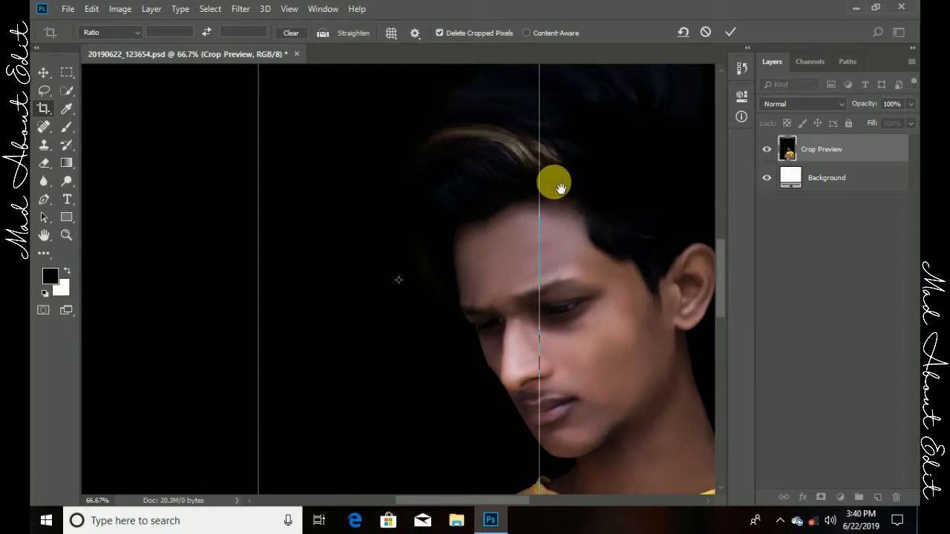
left_click_drag(570, 386, 483, 196)
left_click_drag(539, 367, 501, 233)
left_click_drag(446, 490, 439, 361)
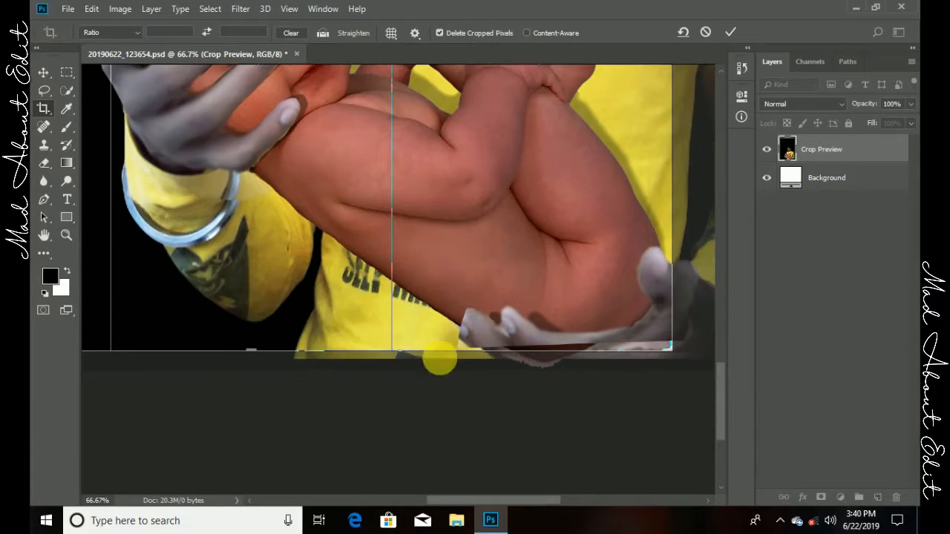
left_click_drag(260, 357, 272, 340)
left_click(729, 32)
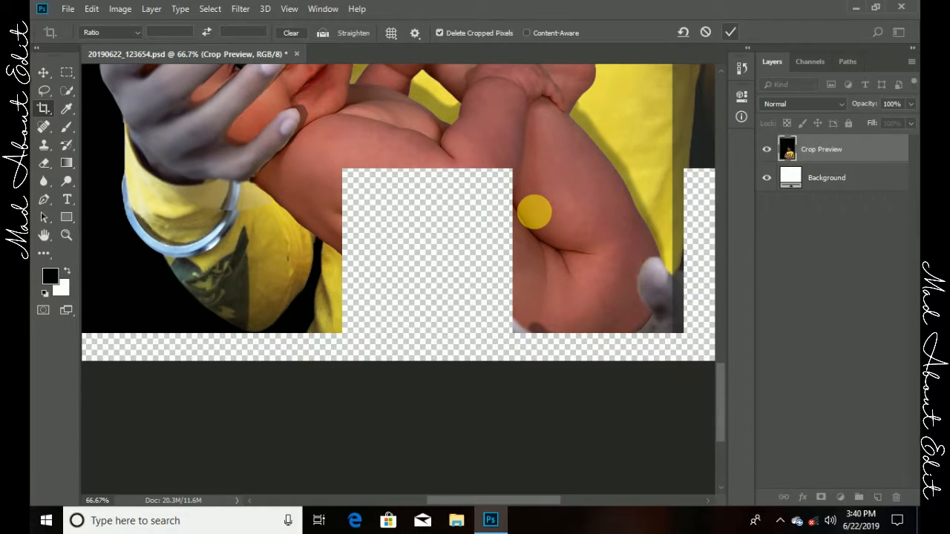
key("ctrl+minus")
key("ctrl+minus")
key("ctrl+minus")
key("ctrl+minus")
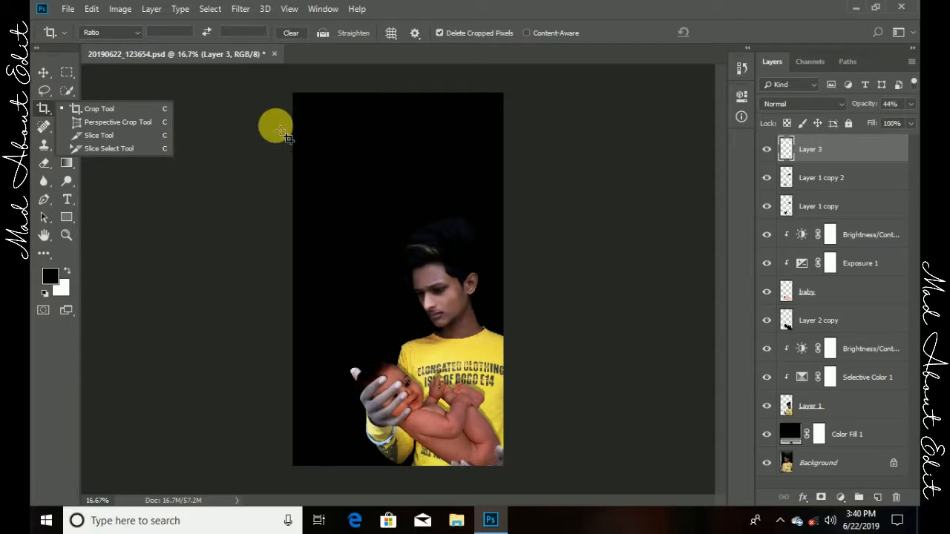
Step: Crop away part of the empty black area at the top of the canvas above the man
left_click(407, 112)
mouse_move(403, 110)
left_mouse_down()
mouse_move(396, 97)
mouse_move(406, 124)
left_mouse_up()
left_click(731, 32)
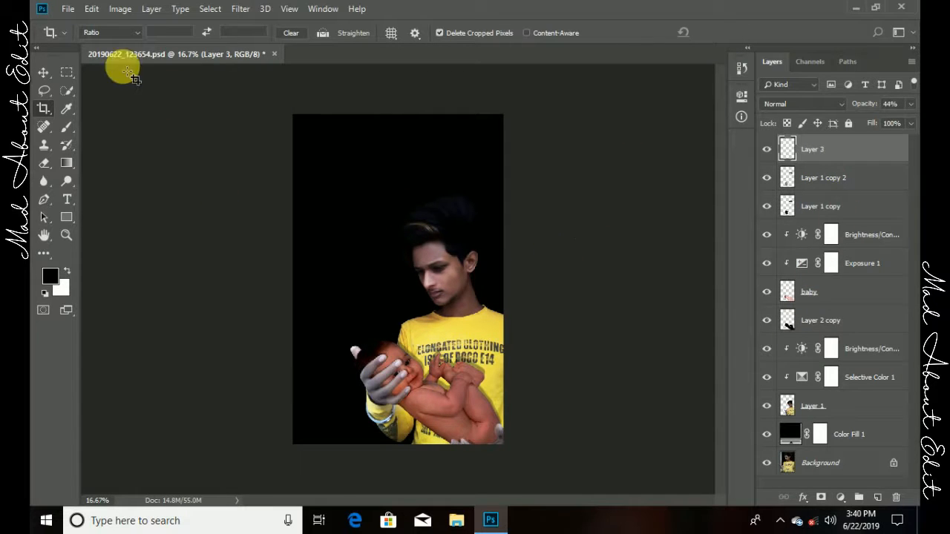
Step: Open images (2).jpeg and save-1546486470.png, copy images (2).jpeg above the man's head in the composite and scale it to about 350%
left_click(67, 10)
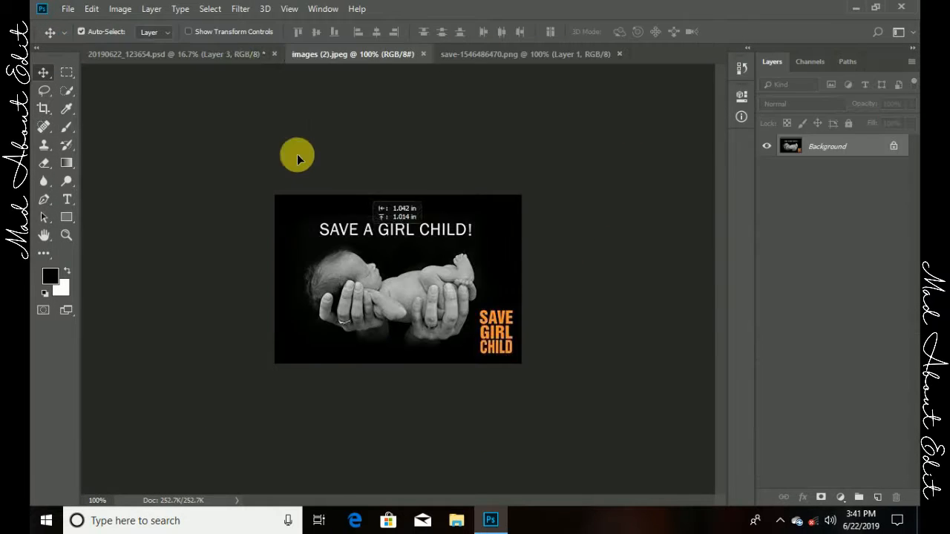
left_click(229, 53)
left_click_drag(403, 172, 450, 186)
key("ctrl+t")
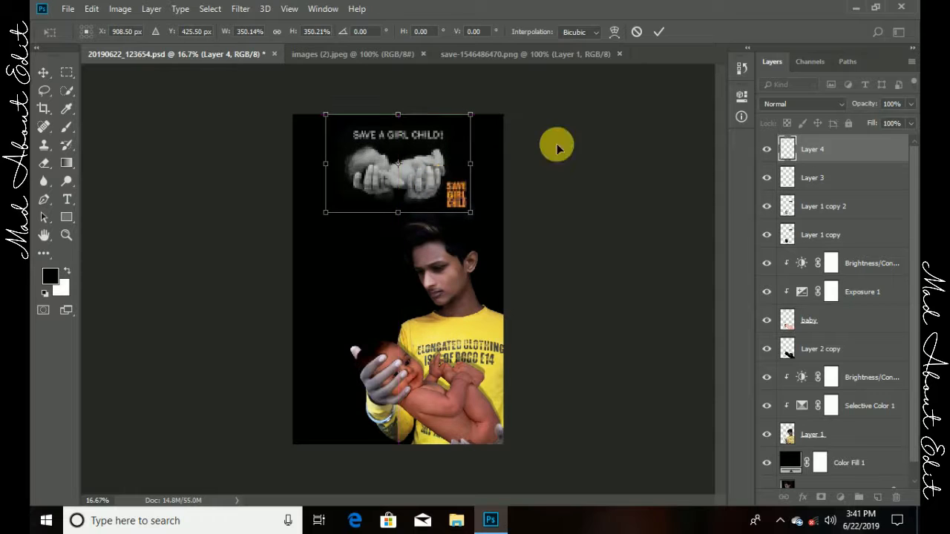
left_click(658, 31)
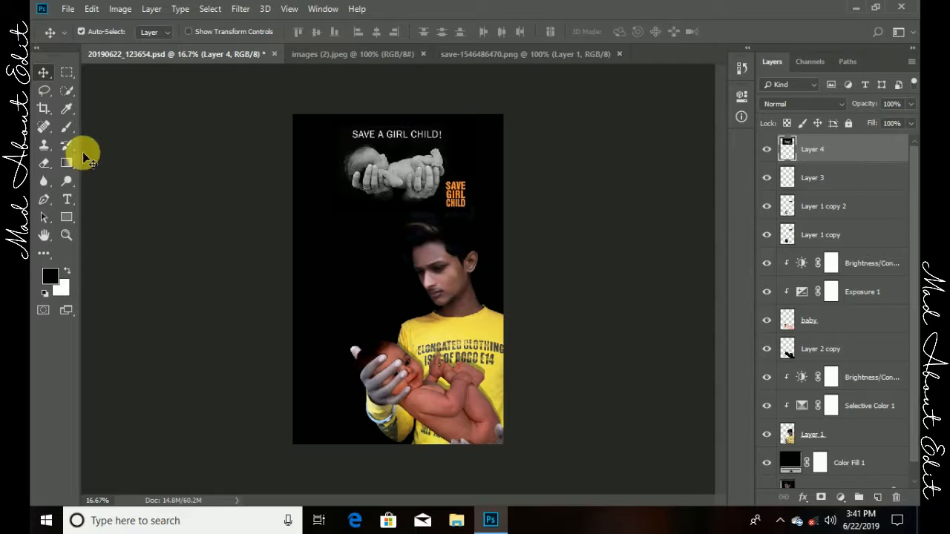
Step: Erase the orange SAVE GIRL CHILD text from Layer 4 with a 90 px eraser
left_click(45, 164)
scroll(444, 185, "up", 3)
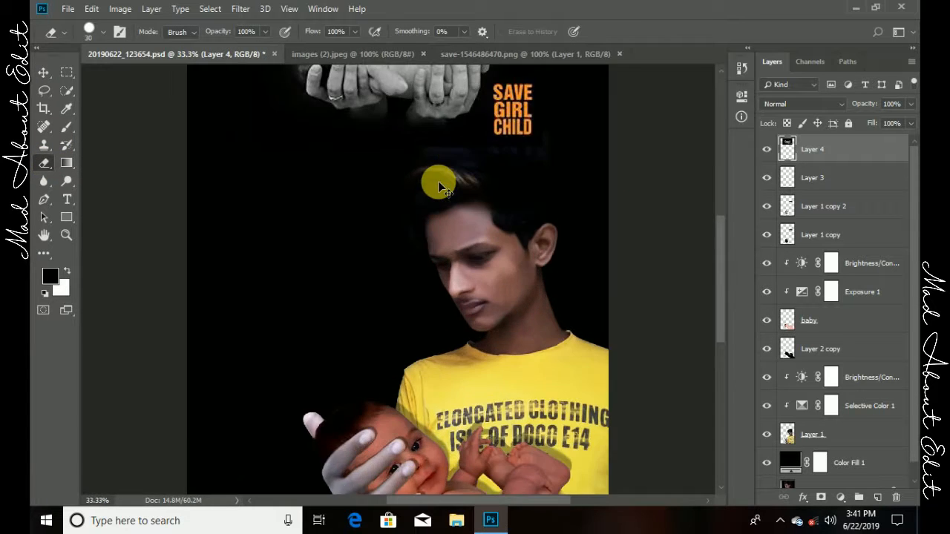
scroll(435, 184, "down", 1)
key("bracketright")
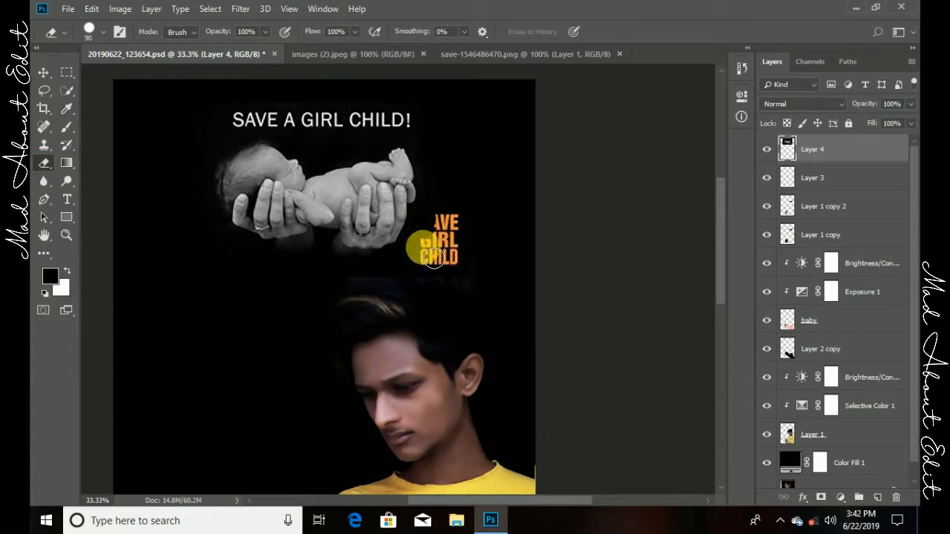
mouse_move(434, 258)
left_mouse_down()
mouse_move(449, 228)
mouse_move(451, 254)
left_mouse_up()
scroll(449, 209, "down", 2)
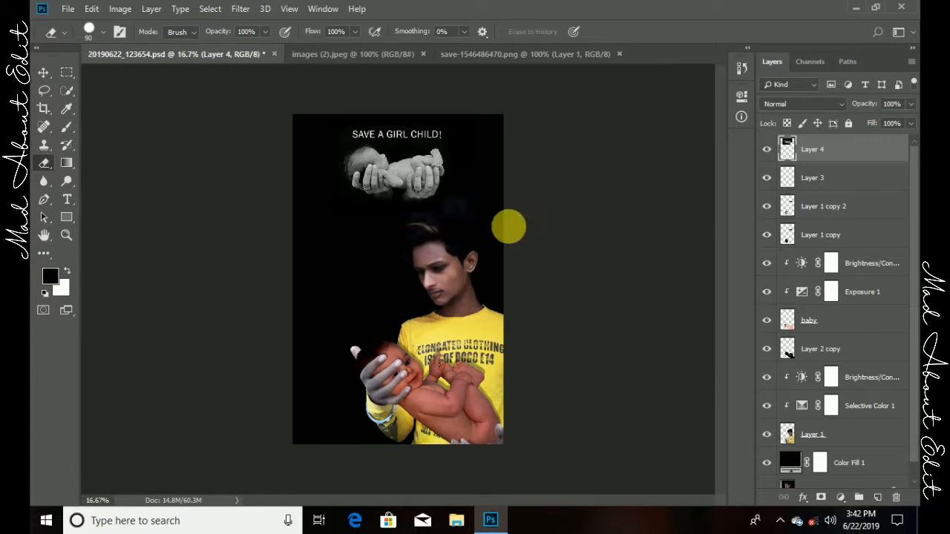
Step: Move Layer 4 below Layer 1 in the layer stack and close the images (2).jpeg document
left_click_drag(826, 149, 837, 451)
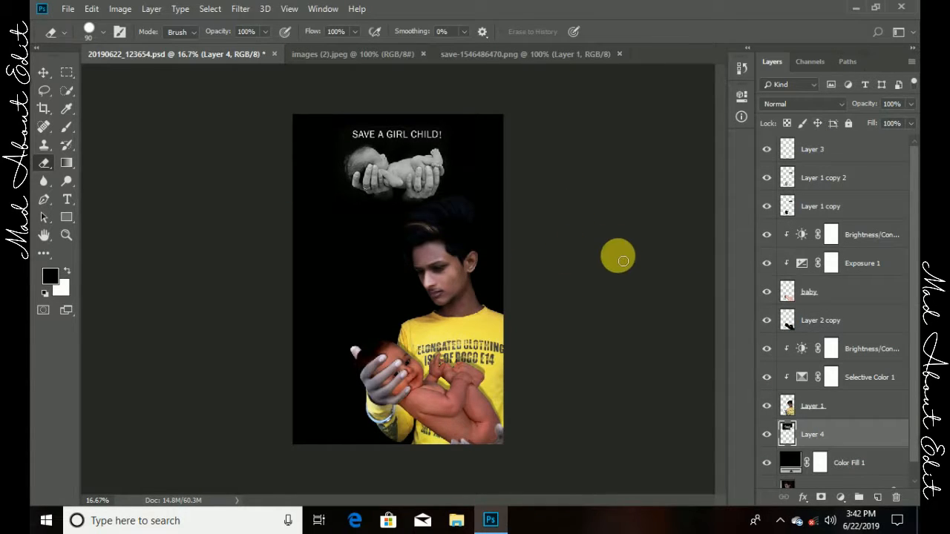
left_click(405, 56)
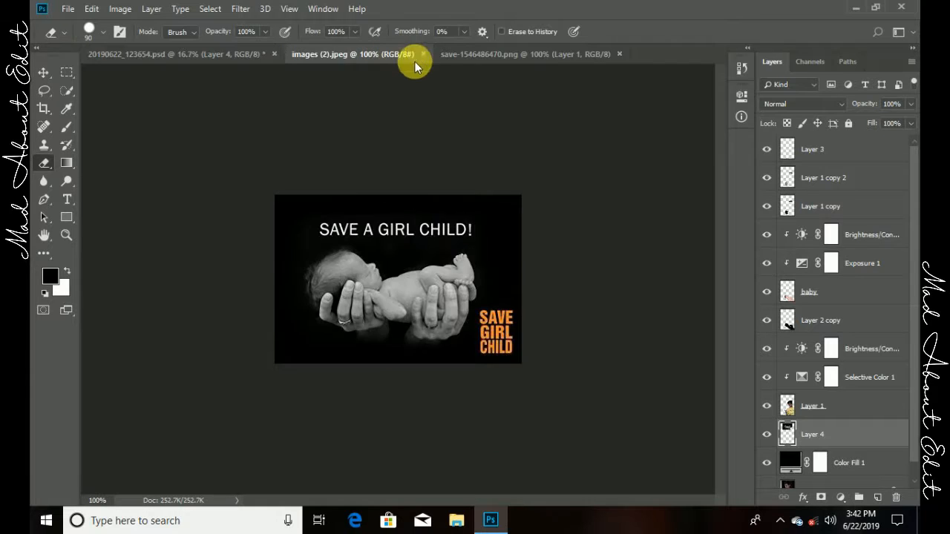
left_click(422, 54)
Step: In save-1546486470.png, isolate the hands-and-baby artwork from its white background on a new layer and hide Layer 1
left_click(44, 74)
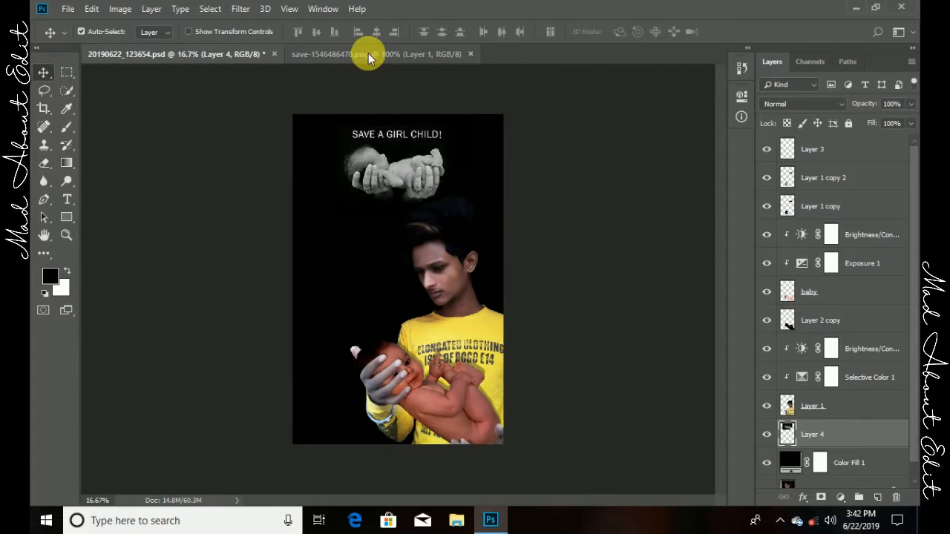
left_click(367, 52)
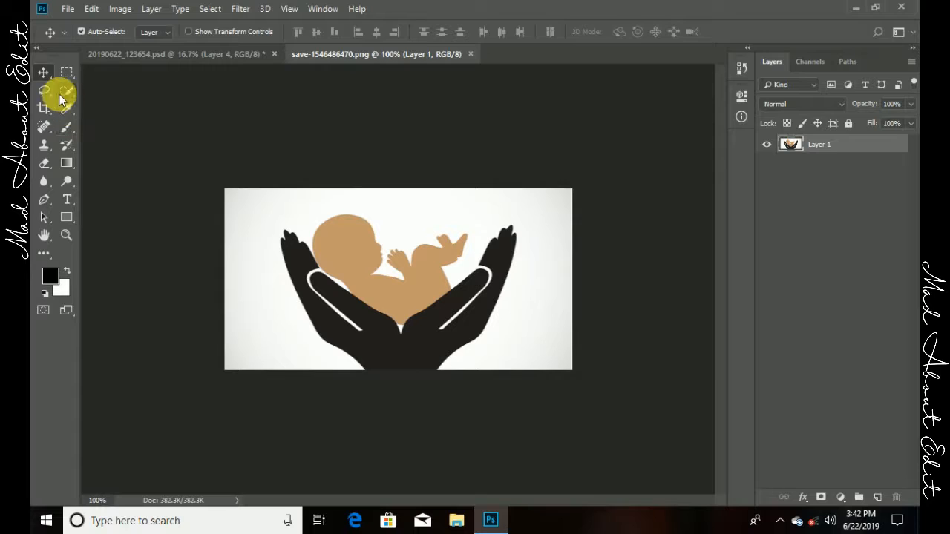
left_click_drag(63, 92, 112, 100)
left_click(240, 239)
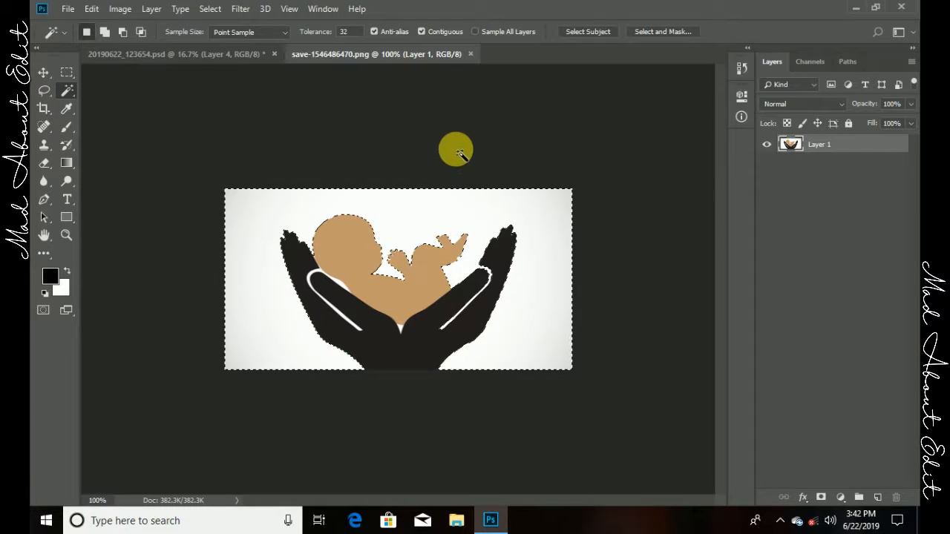
key("ctrl+j")
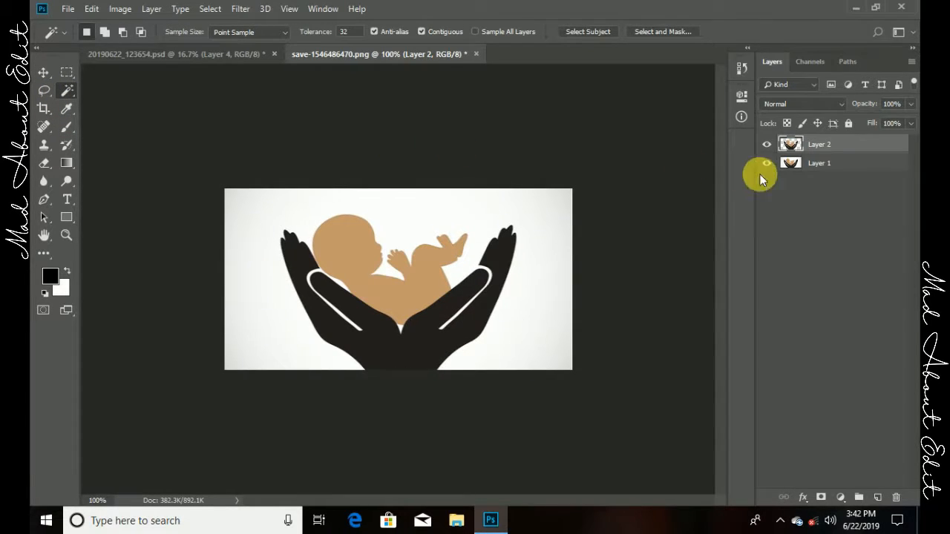
left_click(769, 164)
Step: Remove the leftover white areas along the thumb outlines and between the palms with the Magic Wand selection
scroll(299, 290, "up", 3)
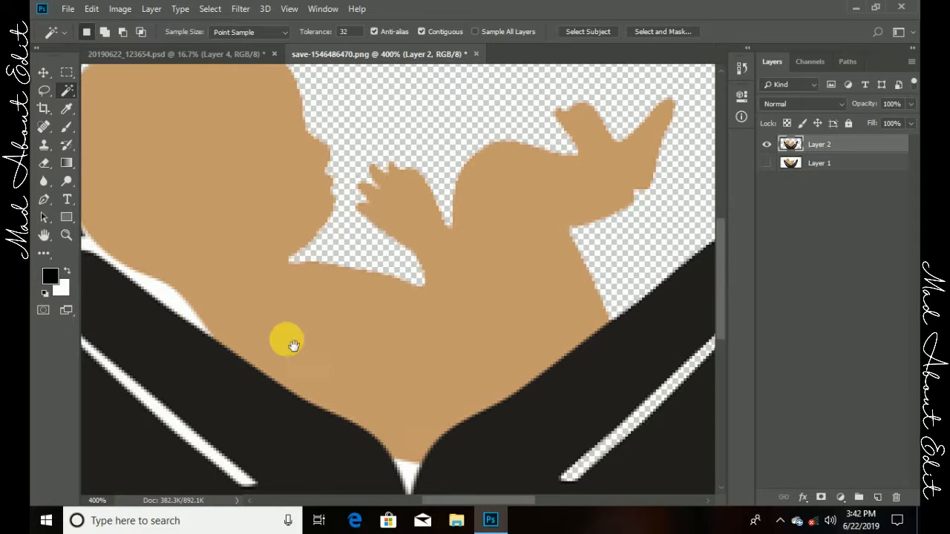
left_click(335, 310)
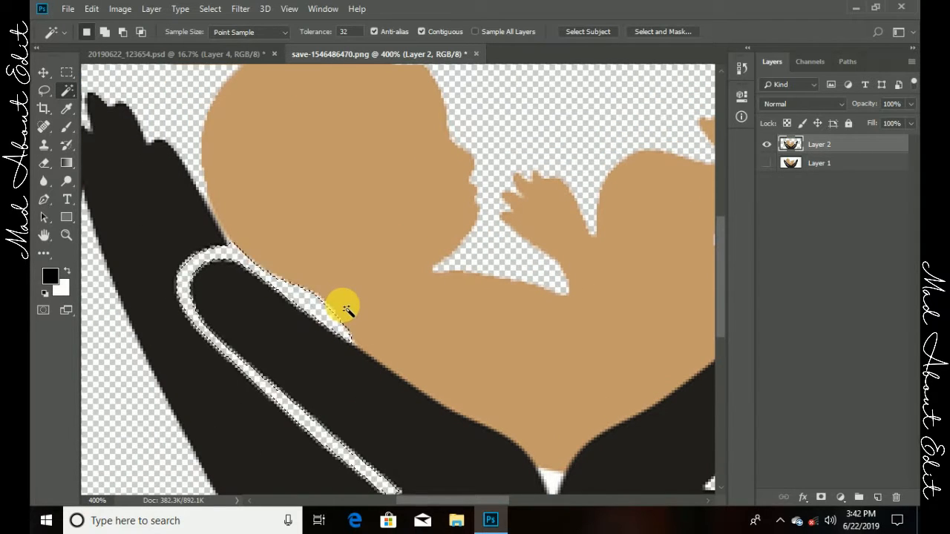
left_click_drag(554, 442, 386, 300)
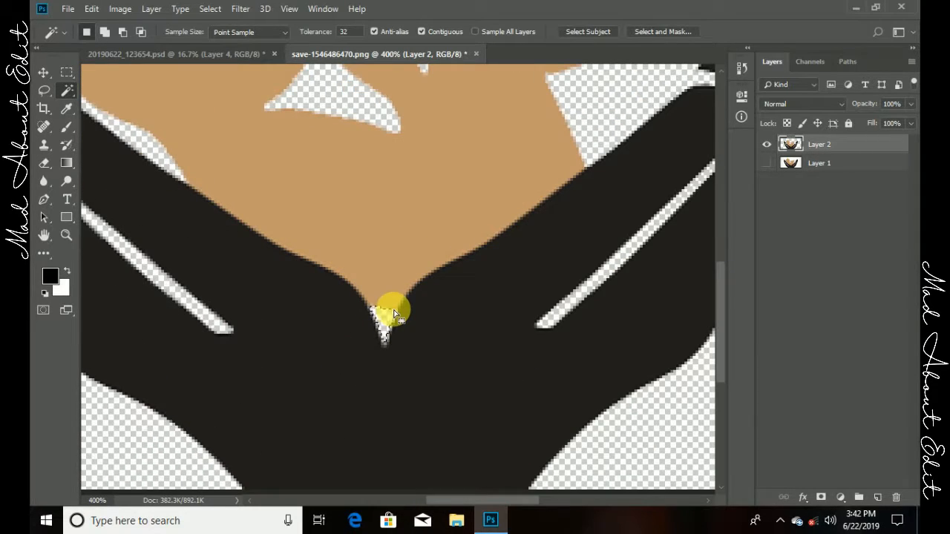
scroll(395, 312, "down", 4)
Step: Bring the hands-and-baby cut-out into the 20190622_123654.psd composite, beside the man's face, and scale it to about 181%
left_click(43, 73)
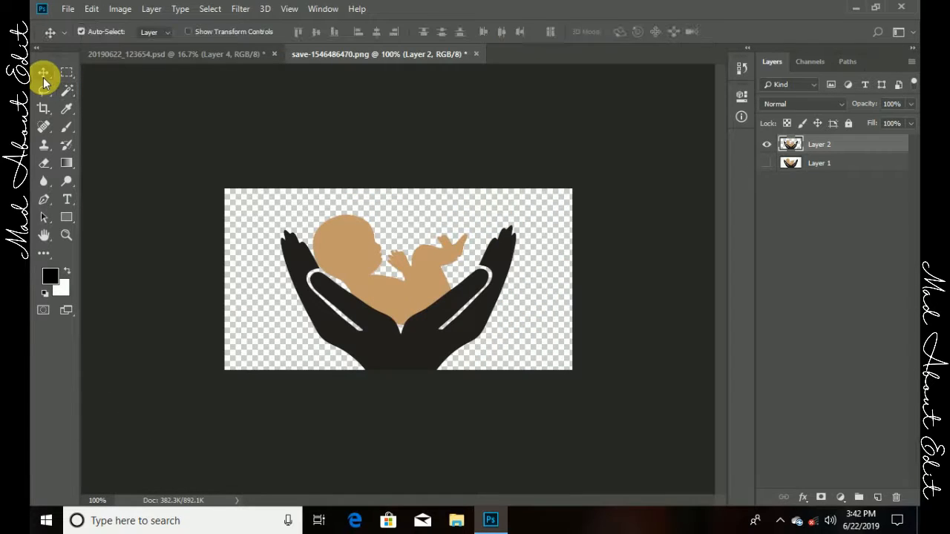
left_click_drag(410, 296, 366, 304)
key("ctrl+t")
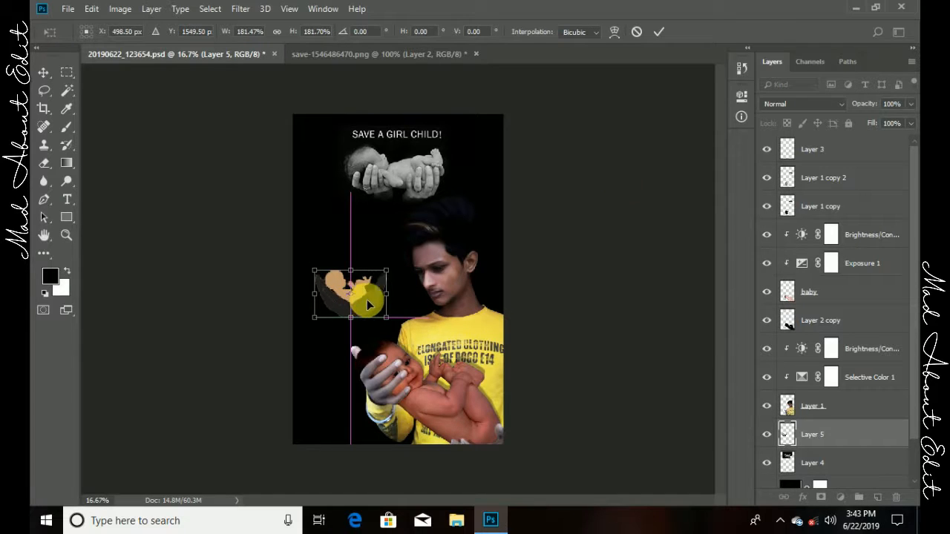
left_click(659, 32)
Step: Shrink the hands-and-baby artwork and place it in the black area beside the man's chin
key("ctrl+t")
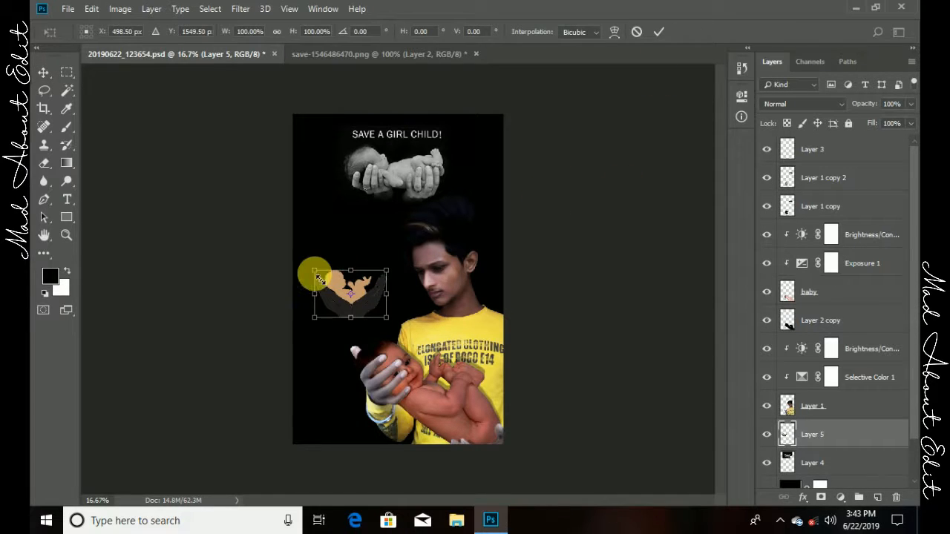
left_click_drag(315, 271, 328, 281)
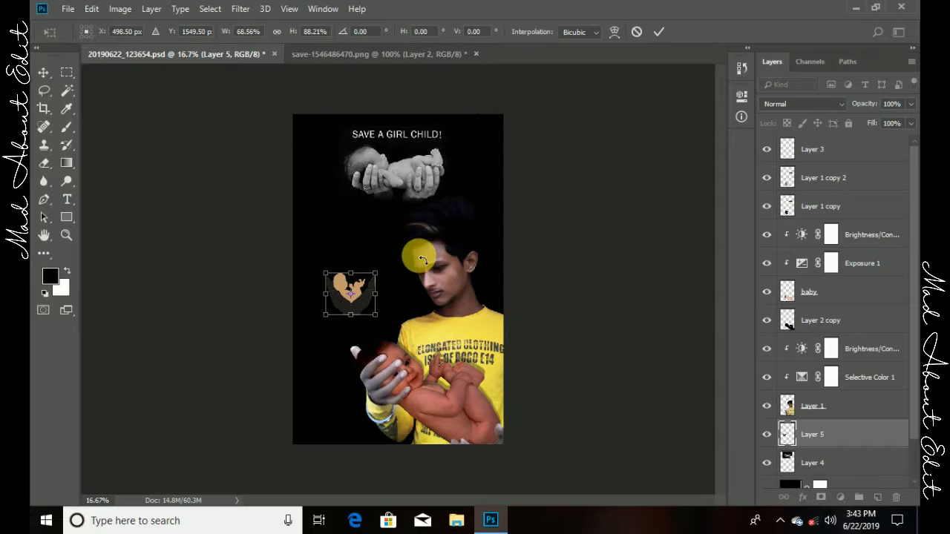
left_click(658, 31)
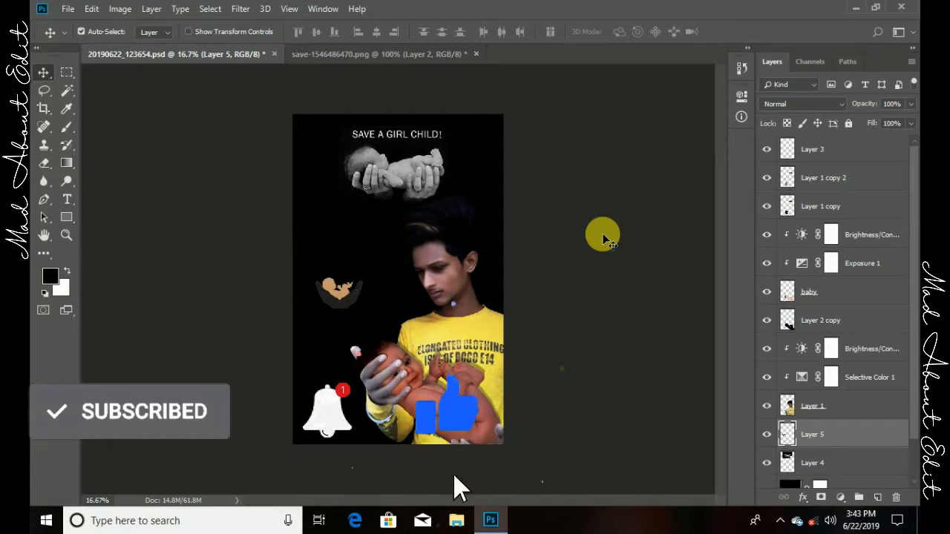
Step: Open the baby layer in the Camera Raw Filter and set Exposure -1.35, Contrast +100, Highlights -28 and Shadows -59
scroll(816, 414, "down", 1)
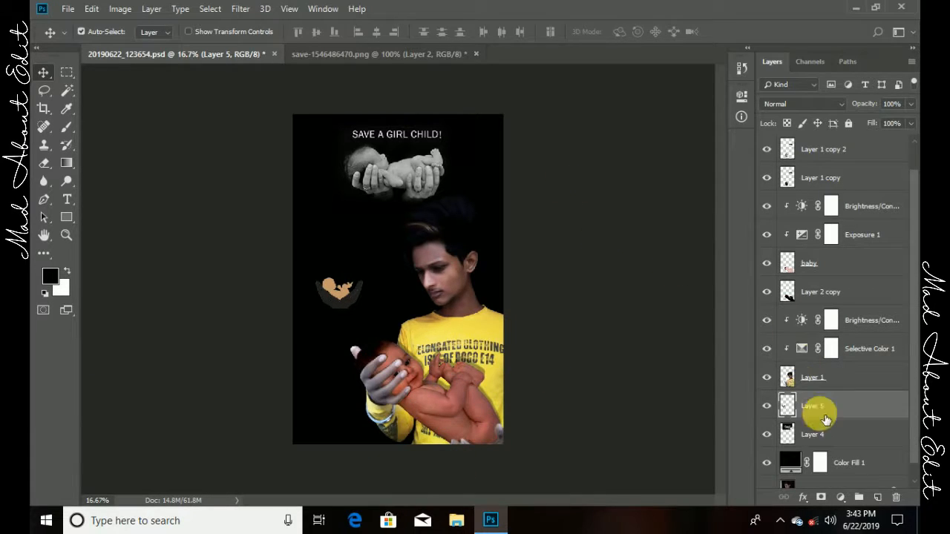
left_click(813, 266)
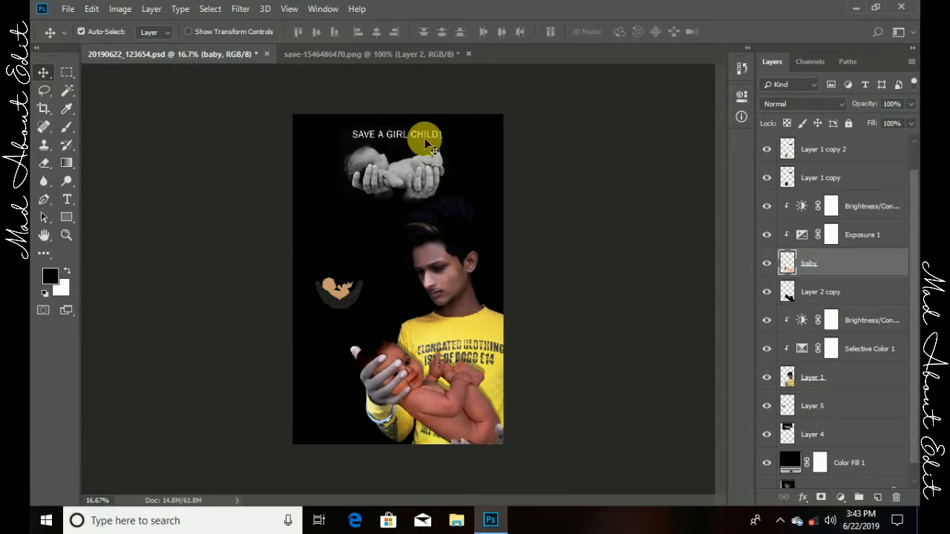
left_click(241, 10)
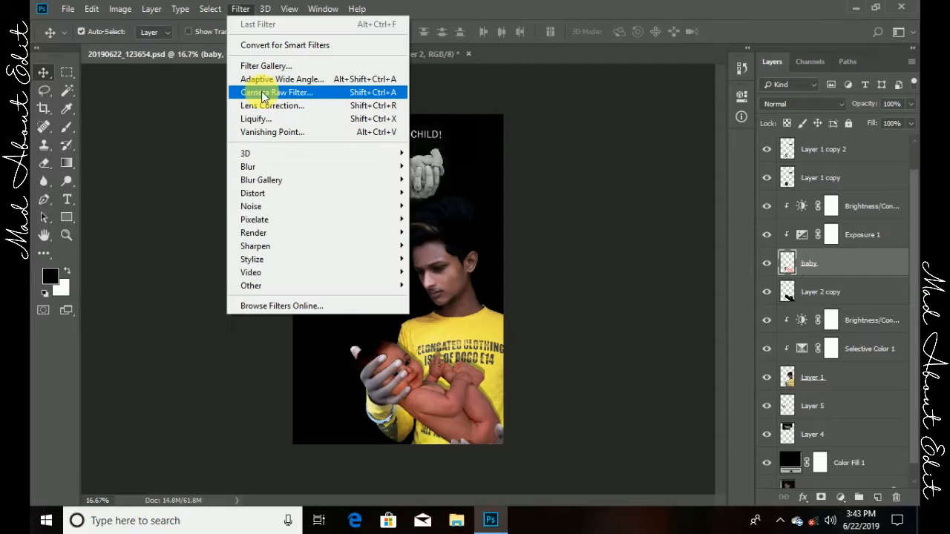
left_click(270, 93)
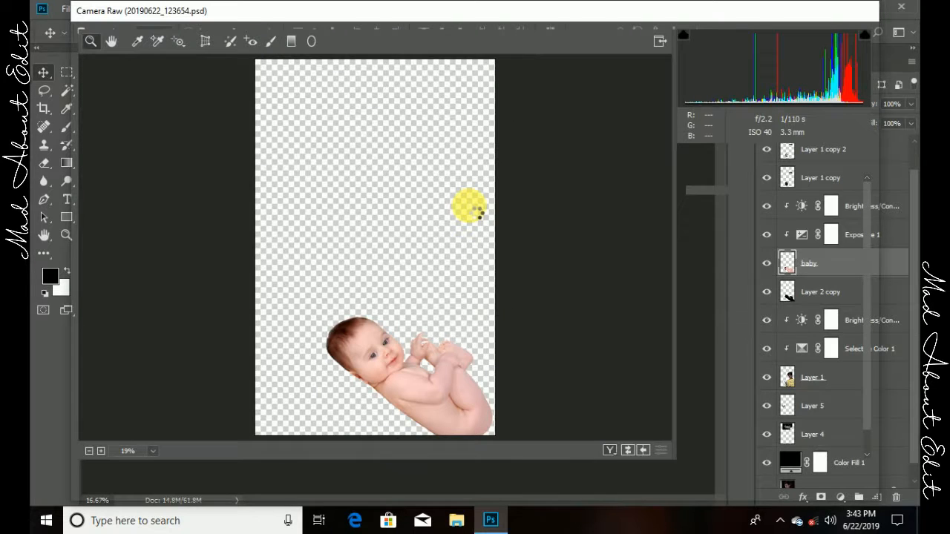
left_click_drag(764, 292, 854, 313)
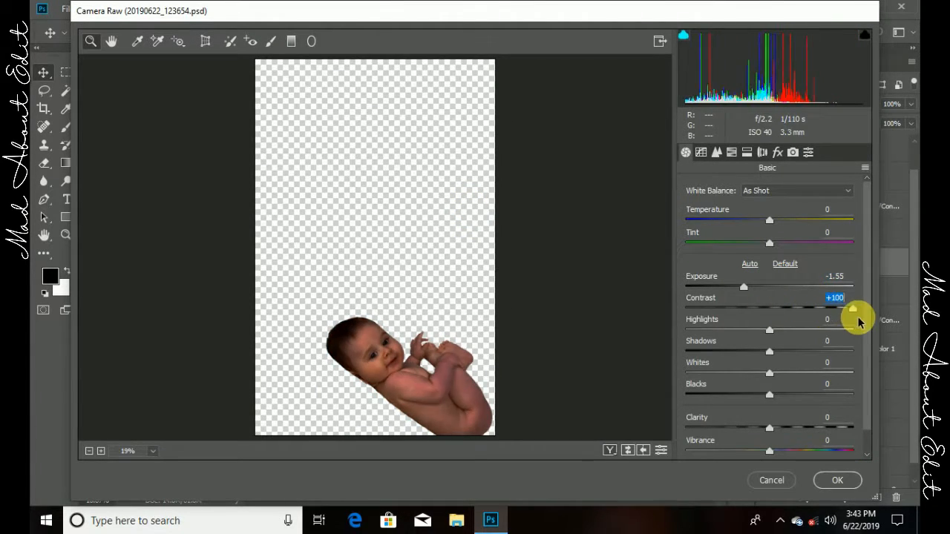
left_click(746, 287)
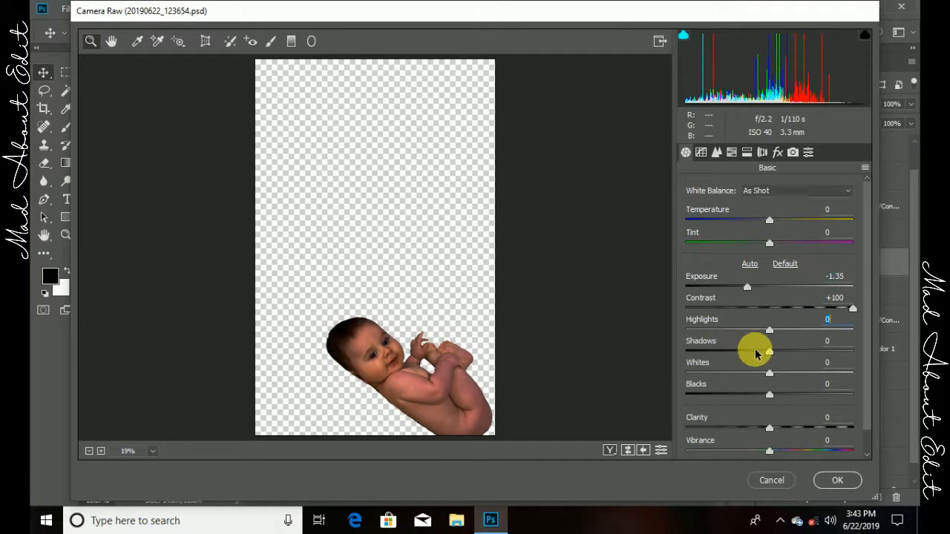
left_click_drag(759, 329, 719, 357)
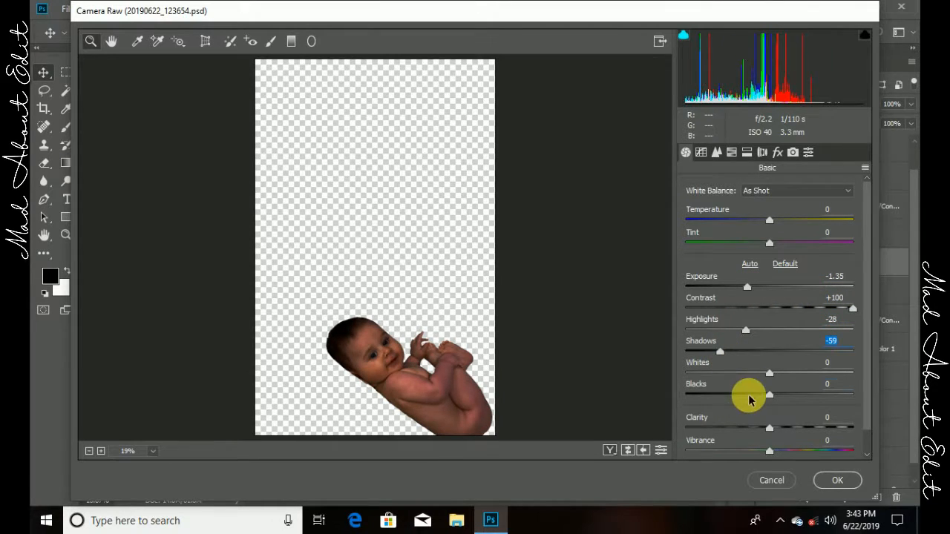
Step: Set the baby's Blacks to -65, Clarity to +44 and Saturation to +13 in Camera Raw
left_click_drag(748, 396, 716, 394)
scroll(770, 403, "down", 1)
left_click_drag(770, 403, 806, 402)
left_click_drag(770, 450, 782, 449)
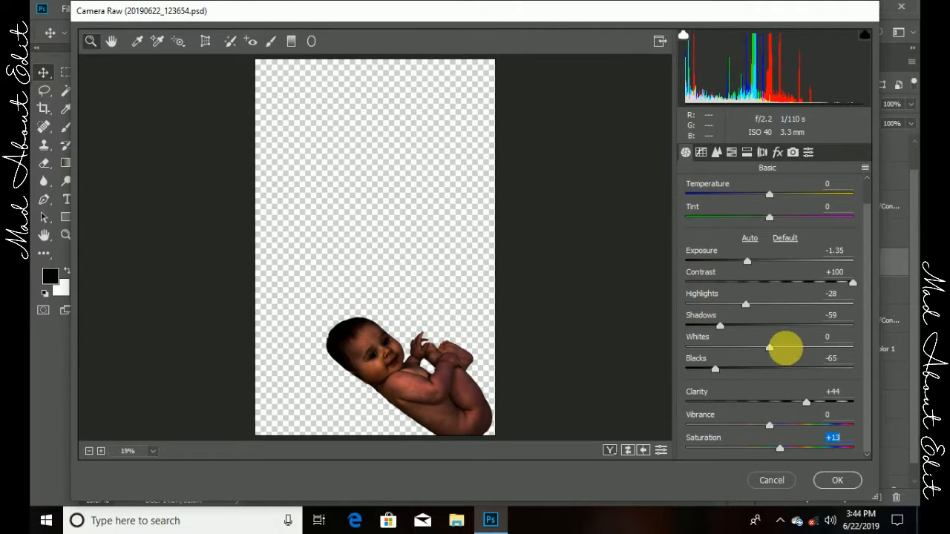
Step: Set the baby's parametric tone curve to Highlights -30, Lights -12 and Darks -15, and apply the filter
left_click(700, 153)
scroll(746, 322, "down", 1)
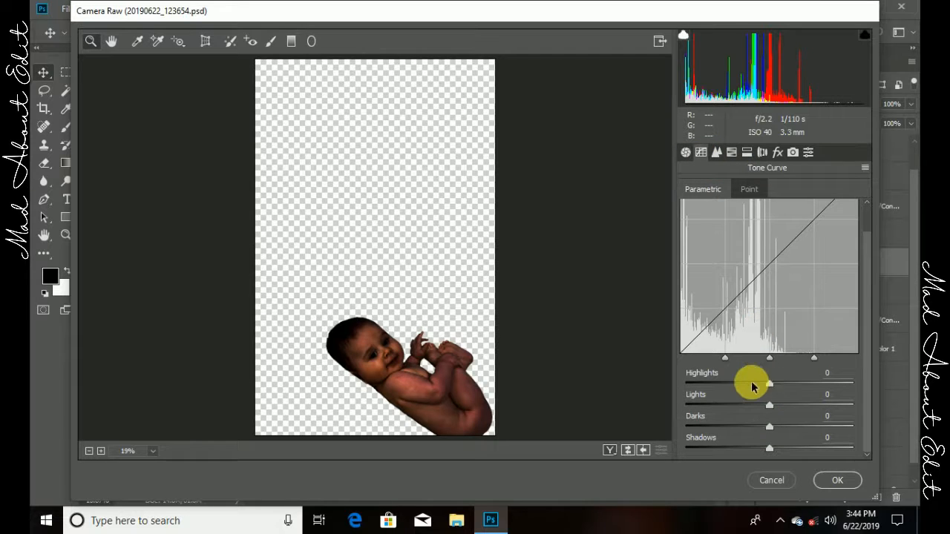
left_click(742, 427)
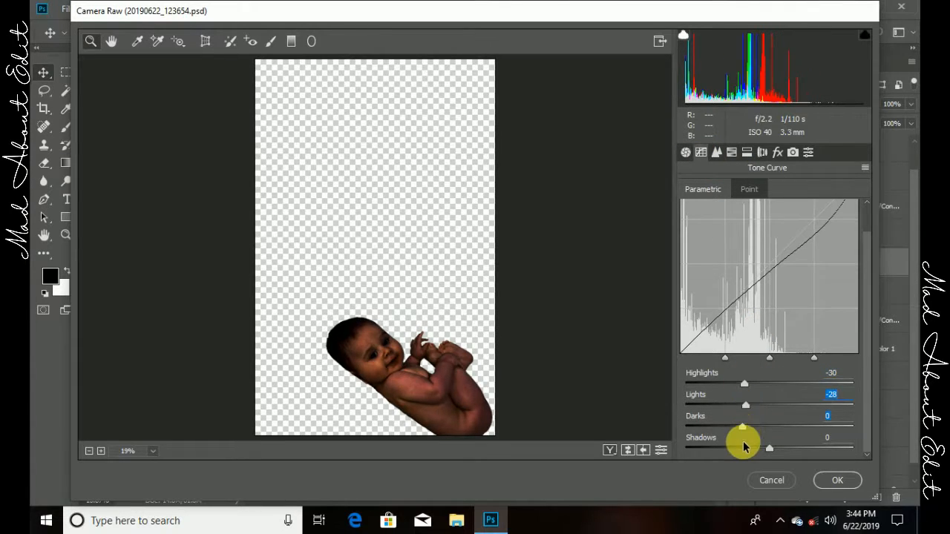
left_click_drag(750, 429, 757, 405)
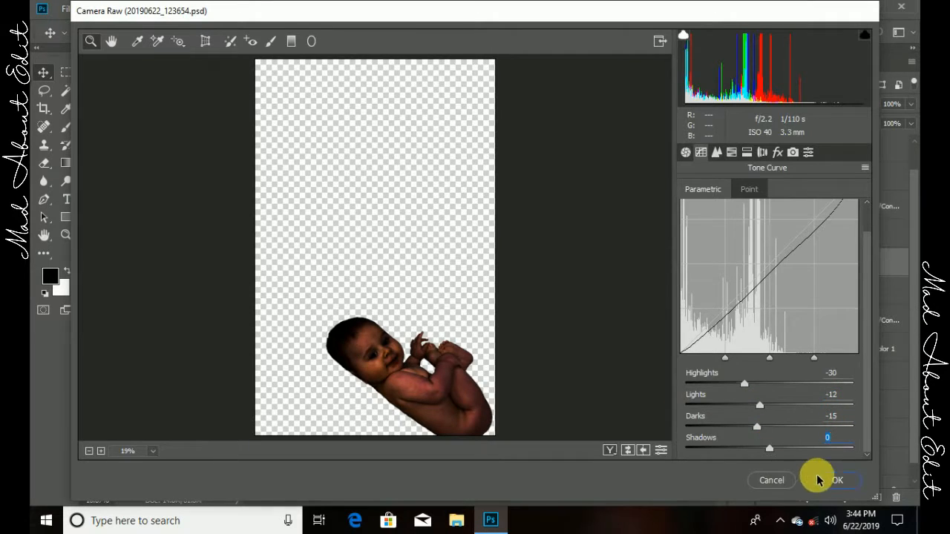
left_click(825, 480)
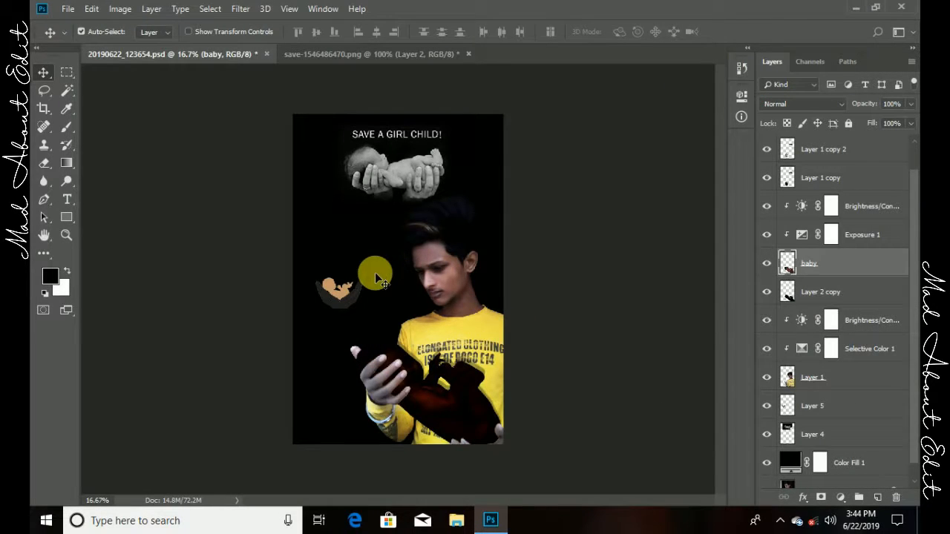
Step: Delete the Exposure 1 and Brightness/Contrast adjustment layers clipped to the baby layer
left_click(767, 206)
left_click(859, 236)
key("Delete")
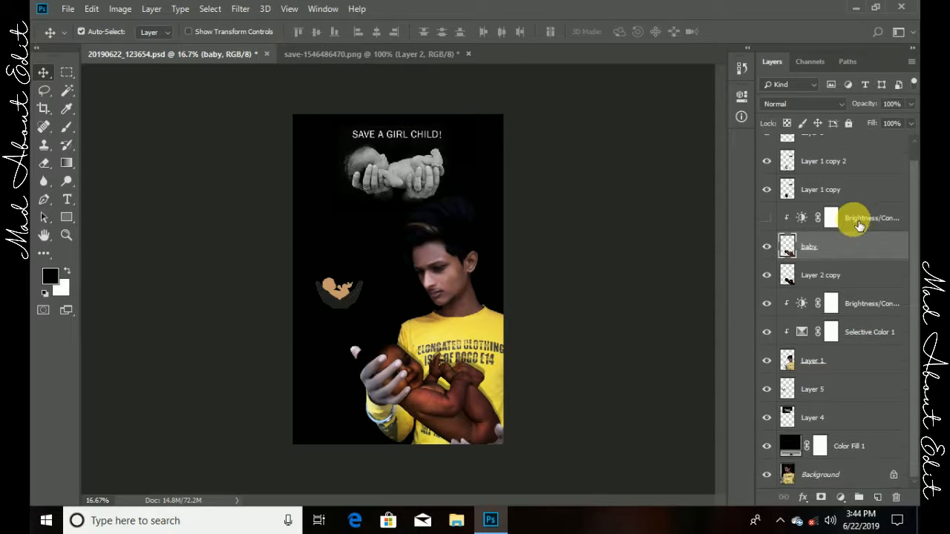
left_click(859, 221)
key("Delete")
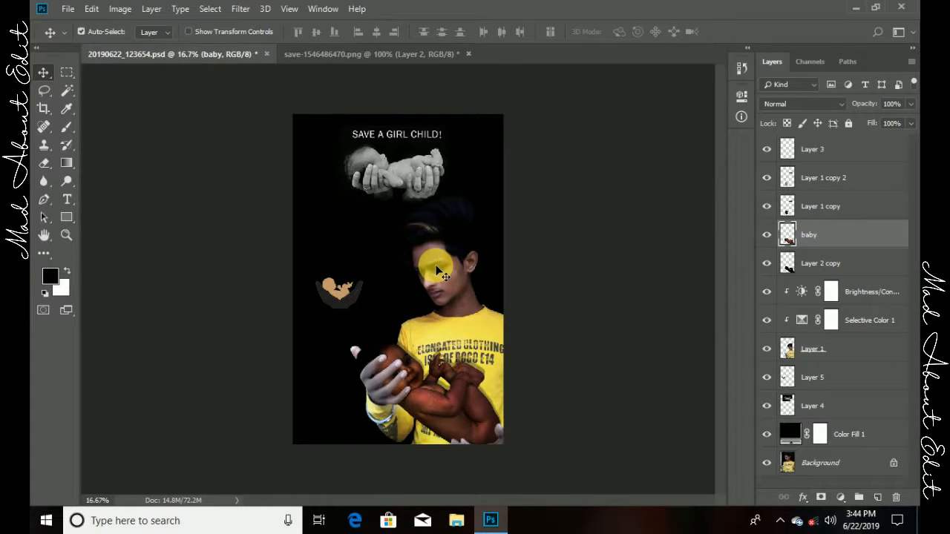
key("ctrl+plus")
key("ctrl+plus")
left_click_drag(396, 347, 397, 224)
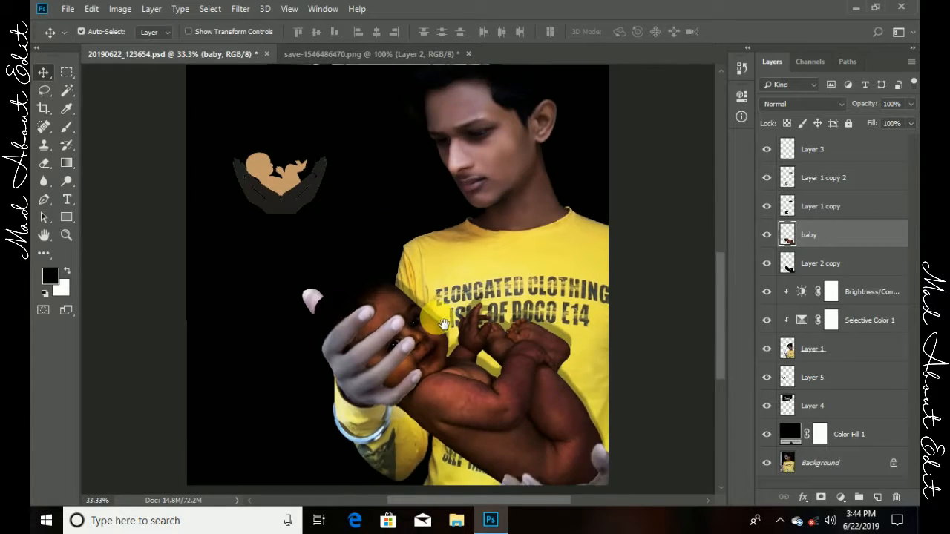
left_click_drag(446, 339, 417, 280)
key("ctrl+minus")
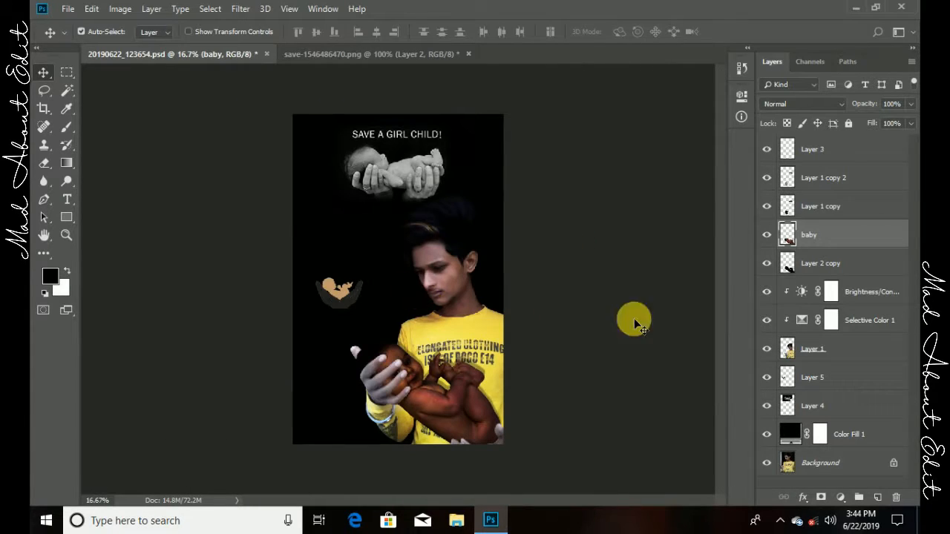
Step: Try a Brightness/Contrast adjustment with Contrast 98 on Layer 1, and delete that adjustment layer
left_click(811, 352)
left_click(841, 497)
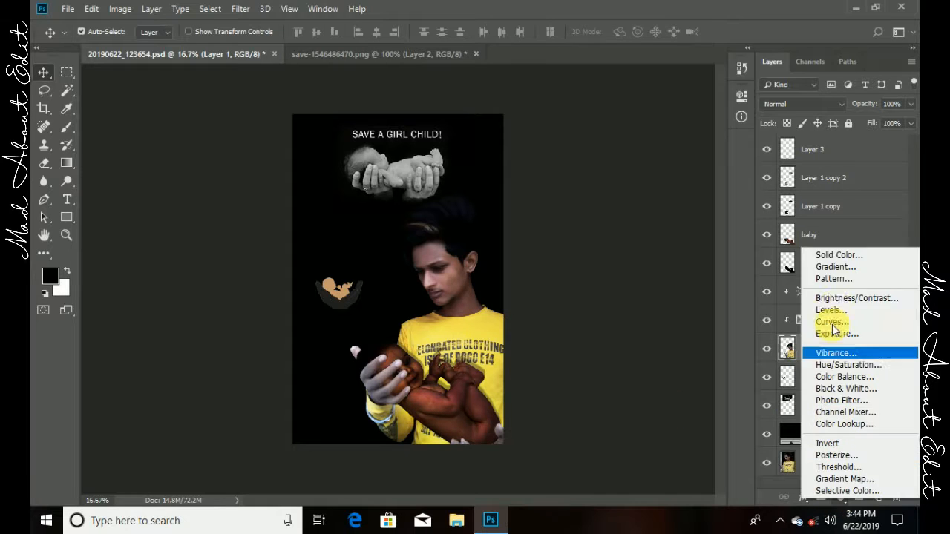
left_click(868, 297)
left_click_drag(622, 199, 713, 196)
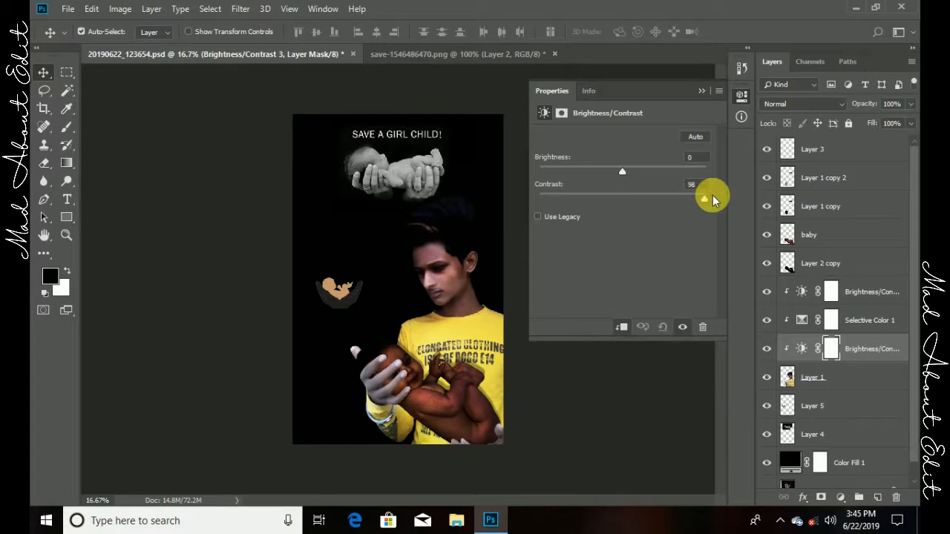
left_click(701, 91)
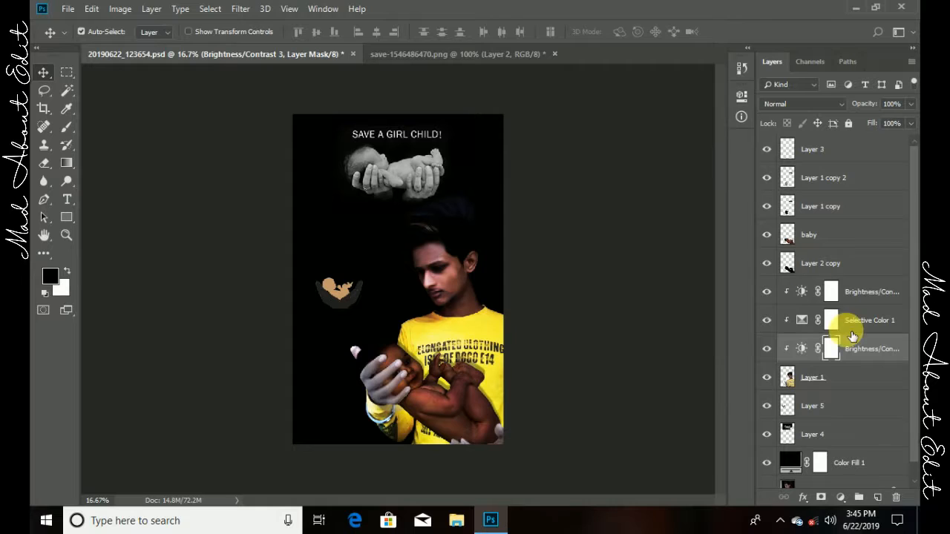
key("Delete")
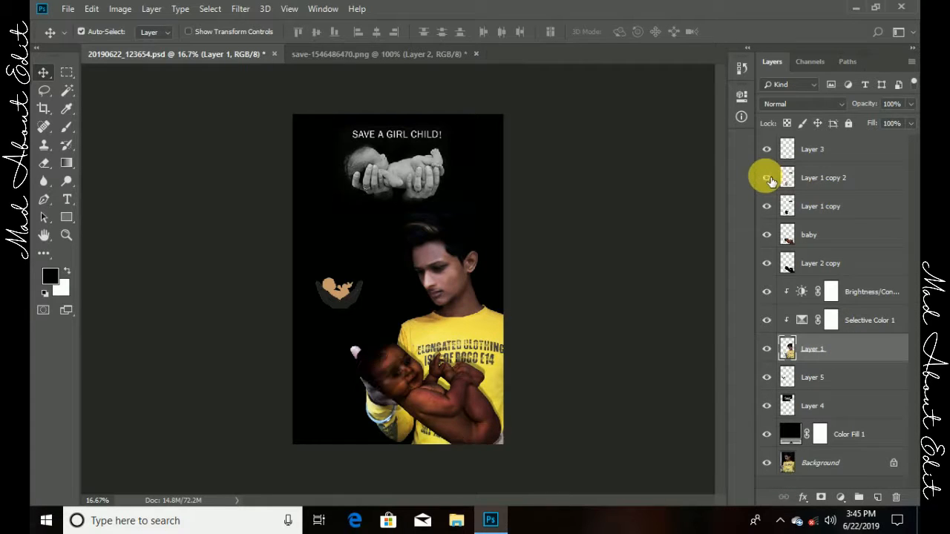
Step: Add a Brightness/Contrast adjustment clipped to Layer 1 copy 2, with Brightness -5 and Contrast 100
left_click(824, 184)
left_click(841, 498)
left_click(824, 290)
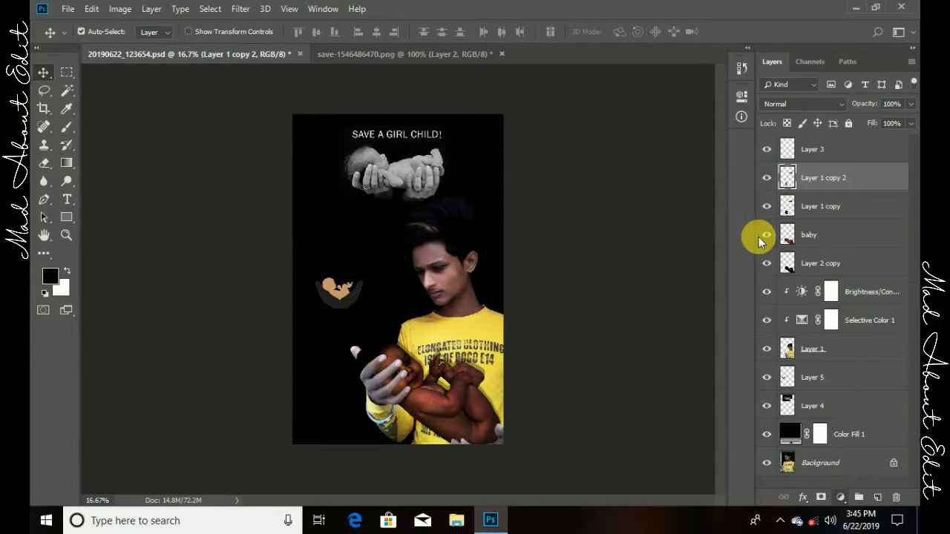
left_click(622, 327)
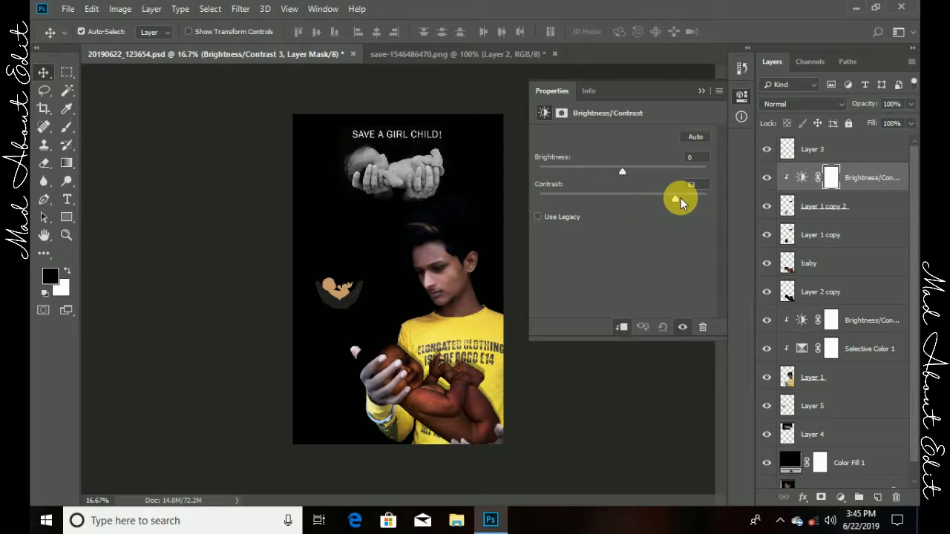
mouse_move(619, 171)
left_mouse_down()
mouse_move(593, 170)
mouse_move(624, 171)
left_mouse_up()
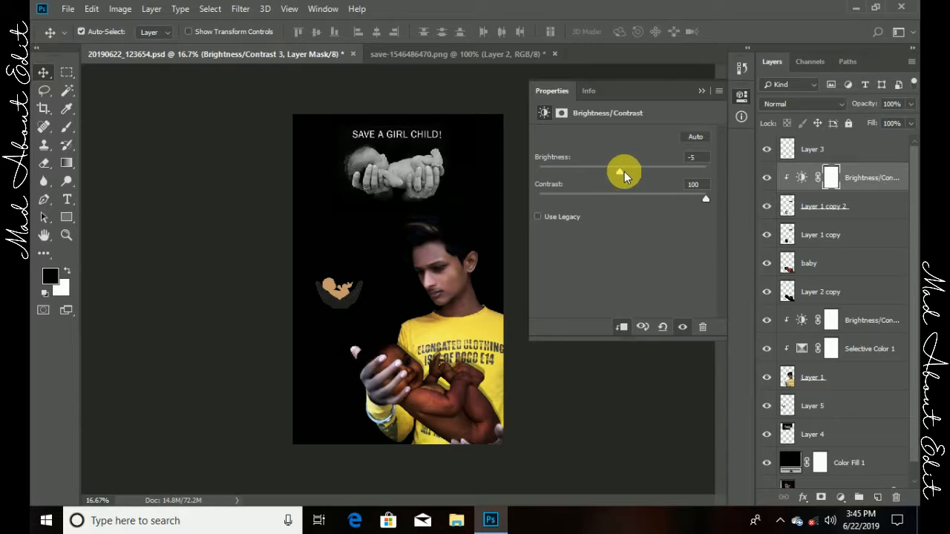
left_click(700, 90)
left_click(812, 204)
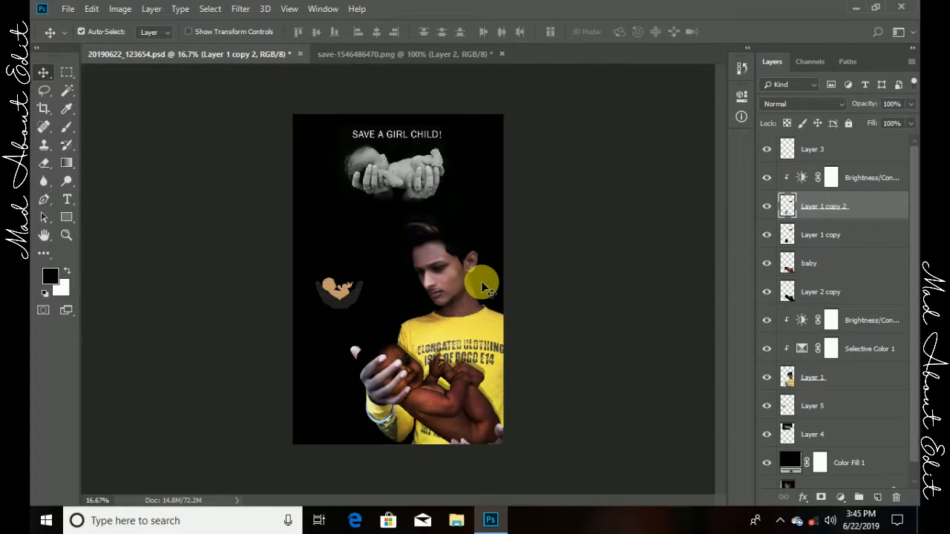
scroll(481, 282, "up", 4)
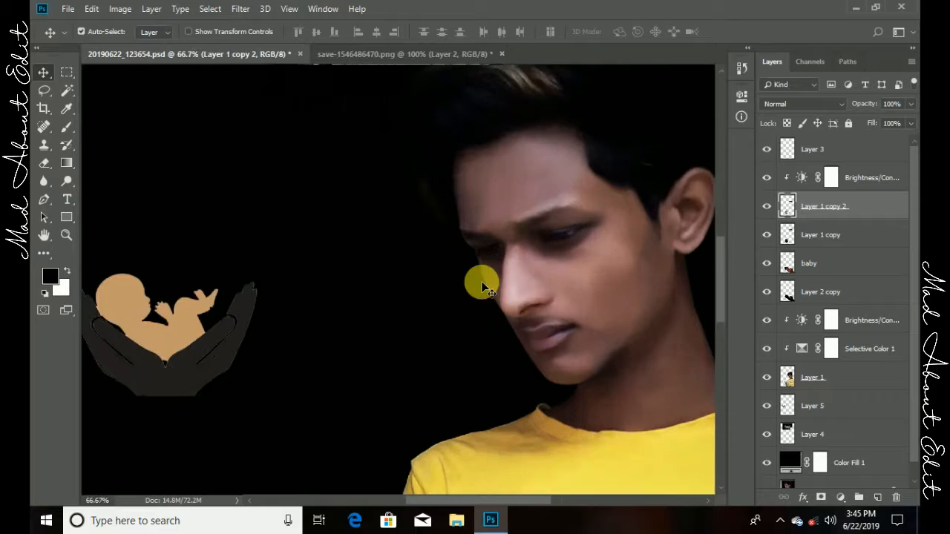
scroll(478, 221, "down", 10)
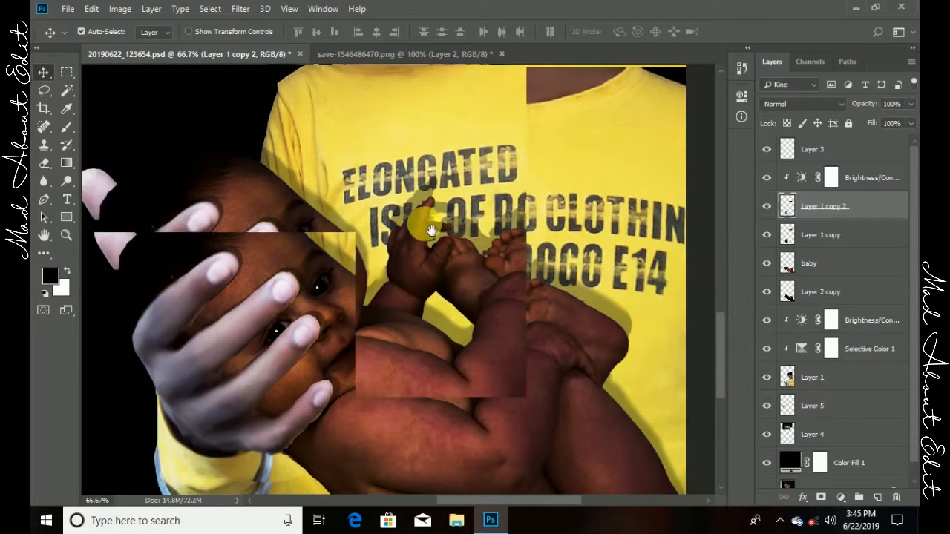
scroll(428, 229, "down", 2)
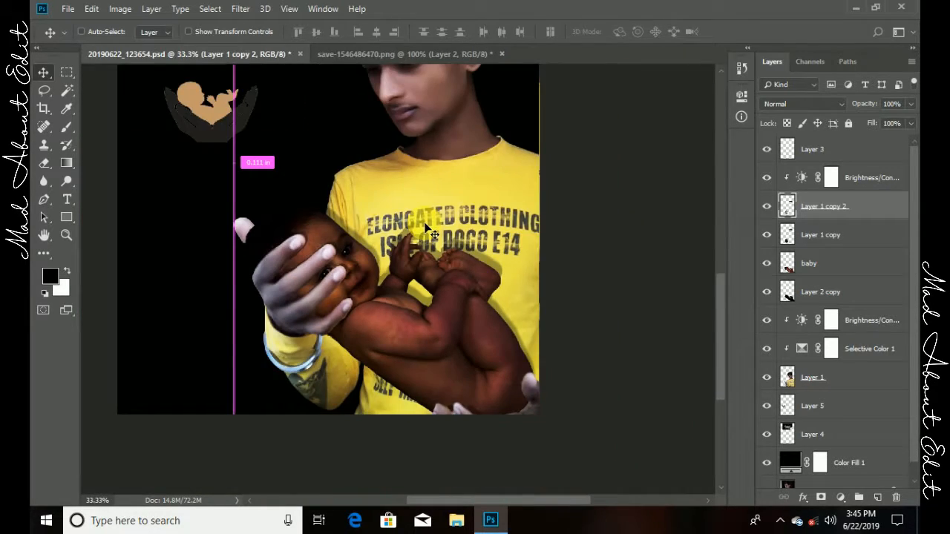
scroll(428, 232, "down", 1)
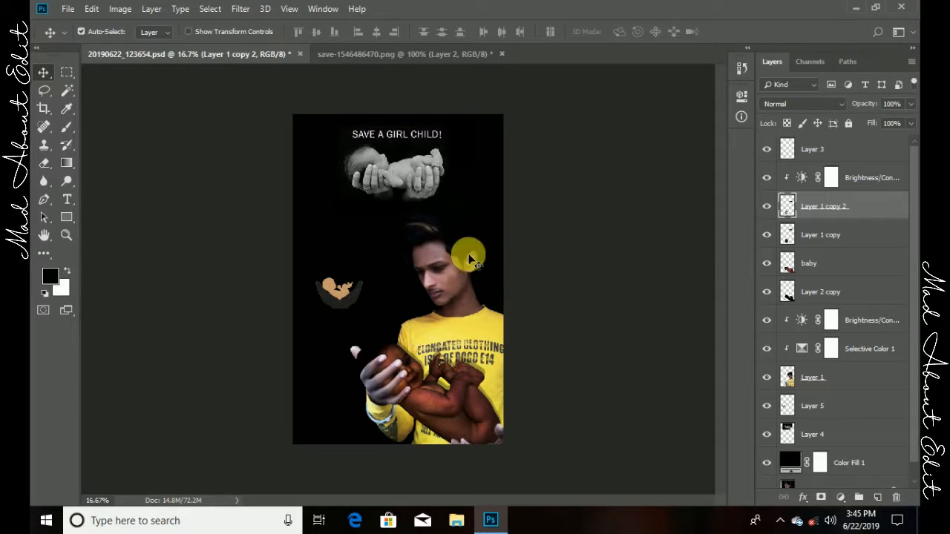
scroll(396, 221, "up", 2)
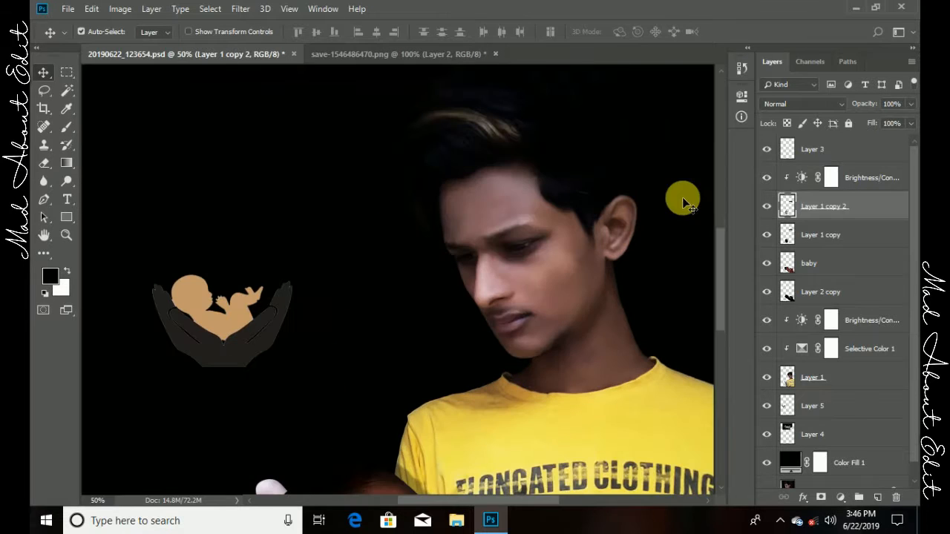
Step: Paint the letter "A" out of the "SAVE A GIRL CHILD!" title on Layer 4 with the black Brush
left_click_drag(421, 83, 451, 354)
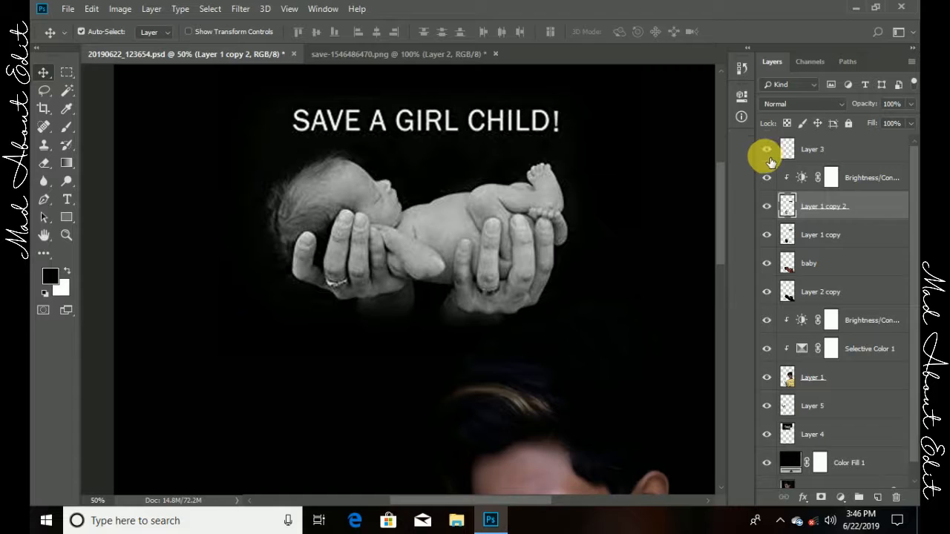
scroll(906, 312, "down", 1)
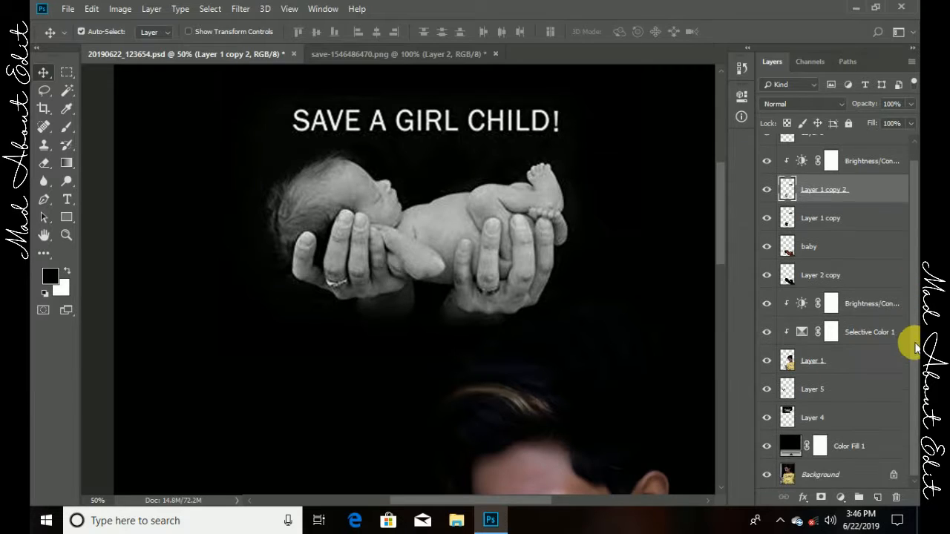
left_click(813, 418)
left_click(67, 127)
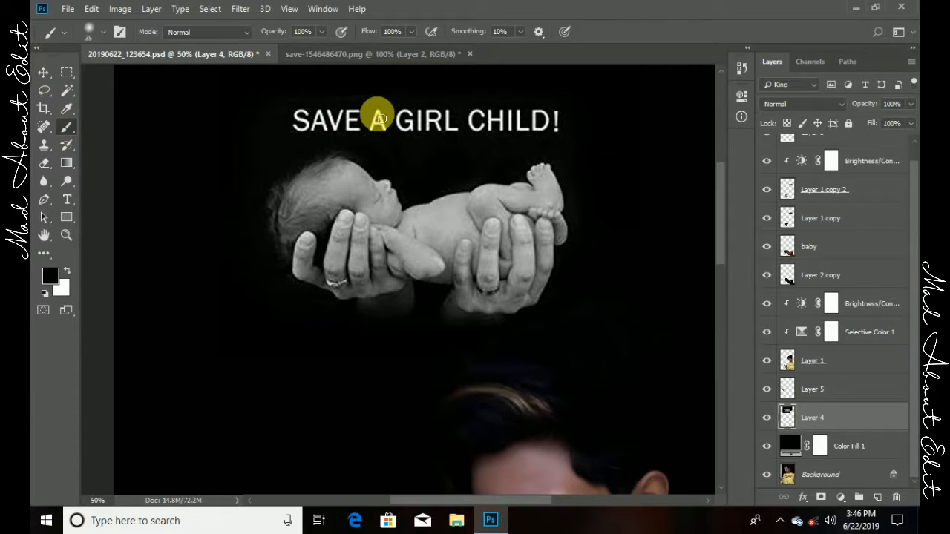
left_click_drag(383, 120, 418, 145)
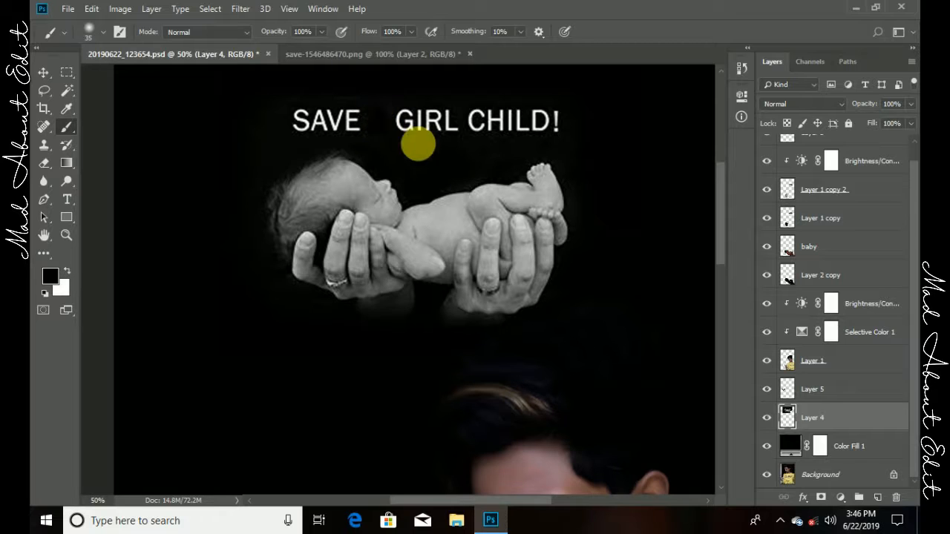
Step: Select the word "SAVE" on Layer 4 with a rectangular marquee and copy it onto its own layer
key("ctrl+minus")
key("ctrl+plus")
key("ctrl+plus")
key("ctrl+plus")
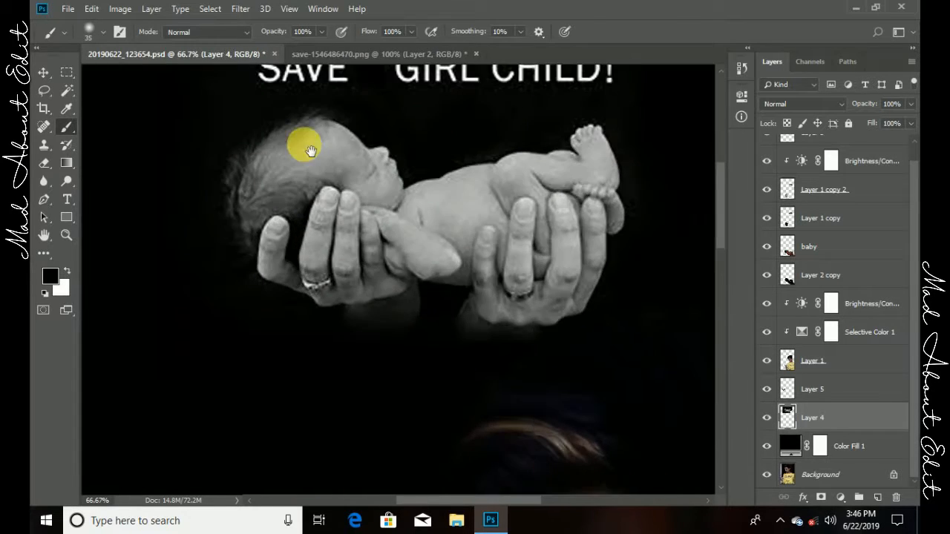
scroll(106, 138, "up", 3)
left_click(66, 72)
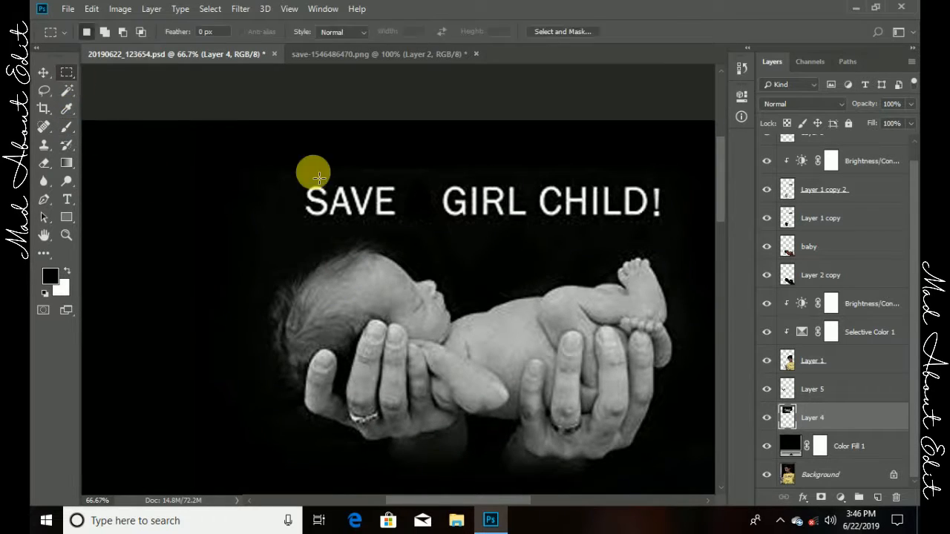
left_click_drag(296, 173, 404, 223)
left_click(818, 420)
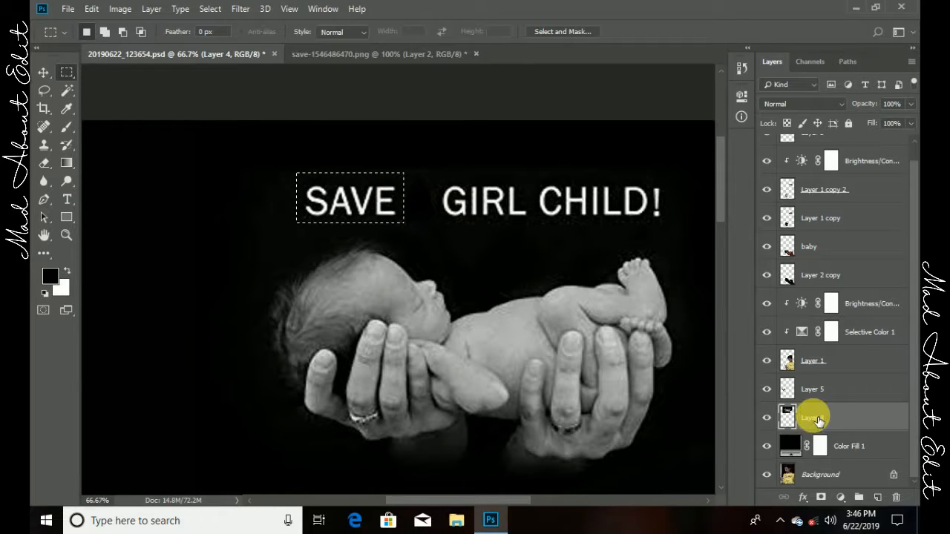
key("ctrl+v")
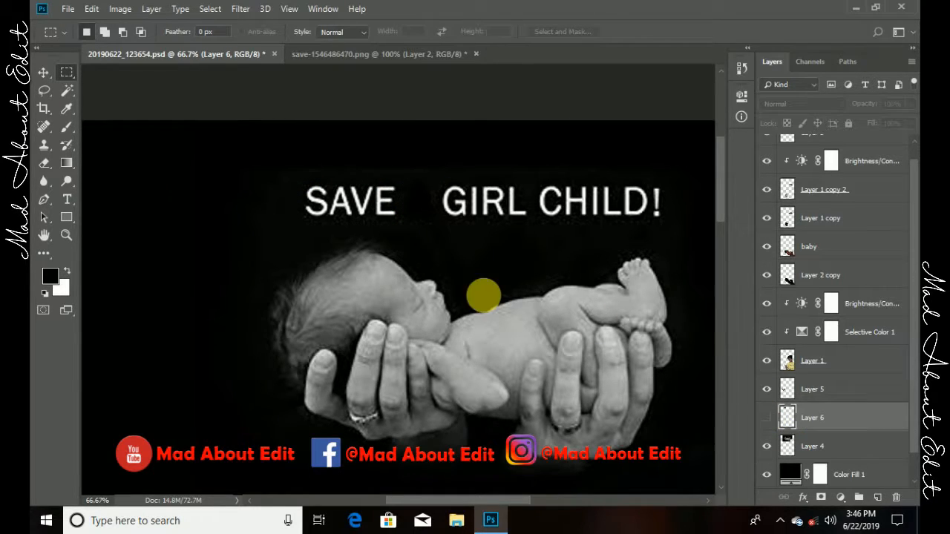
Step: Paint out the original "SAVE" on Layer 4 with a 70 px black brush, hiding the copied word's layer only while painting
left_click(66, 128)
left_click(807, 442)
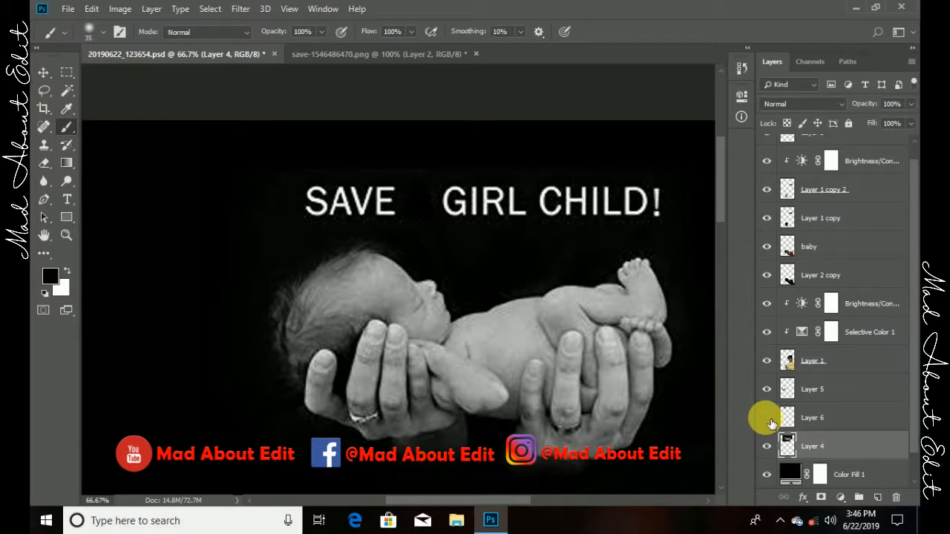
left_click(767, 418)
key("bracketright")
key("bracketright")
key("bracketright")
key("bracketright")
key("bracketright")
mouse_move(314, 219)
left_mouse_down()
mouse_move(386, 210)
mouse_move(351, 208)
mouse_move(404, 198)
mouse_move(405, 229)
mouse_move(327, 228)
mouse_move(389, 211)
left_mouse_up()
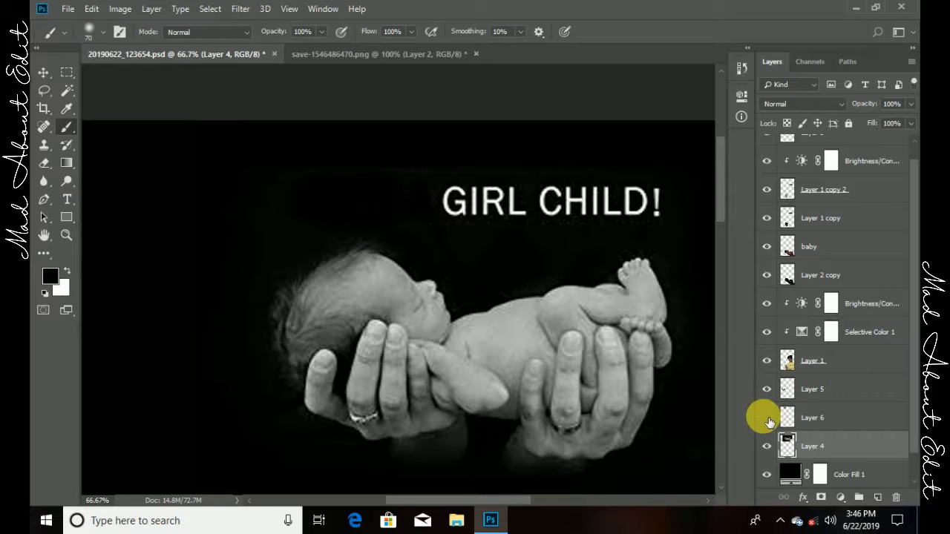
left_click(767, 419)
Step: Move the copied "SAVE" on Layer 6 right to close the gap before "GIRL CHILD!"
left_click(44, 73)
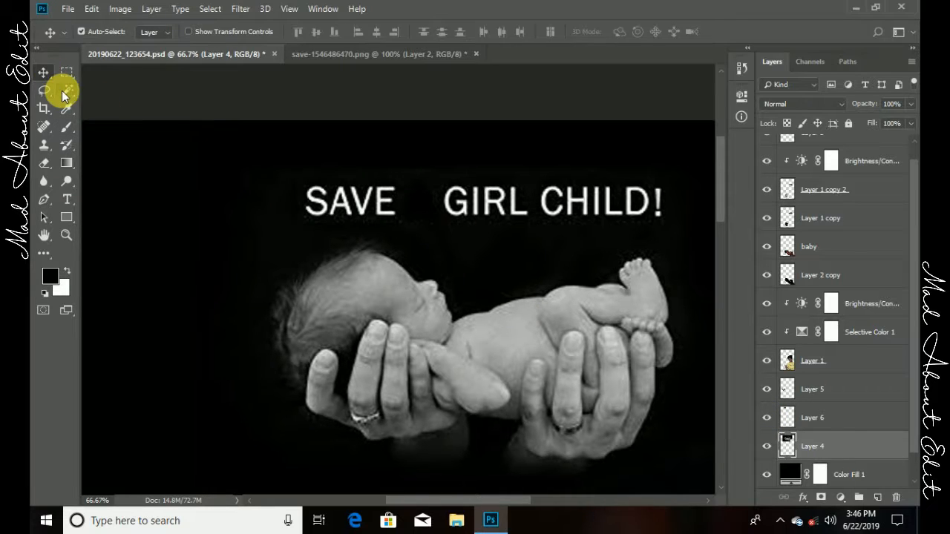
left_click(506, 308)
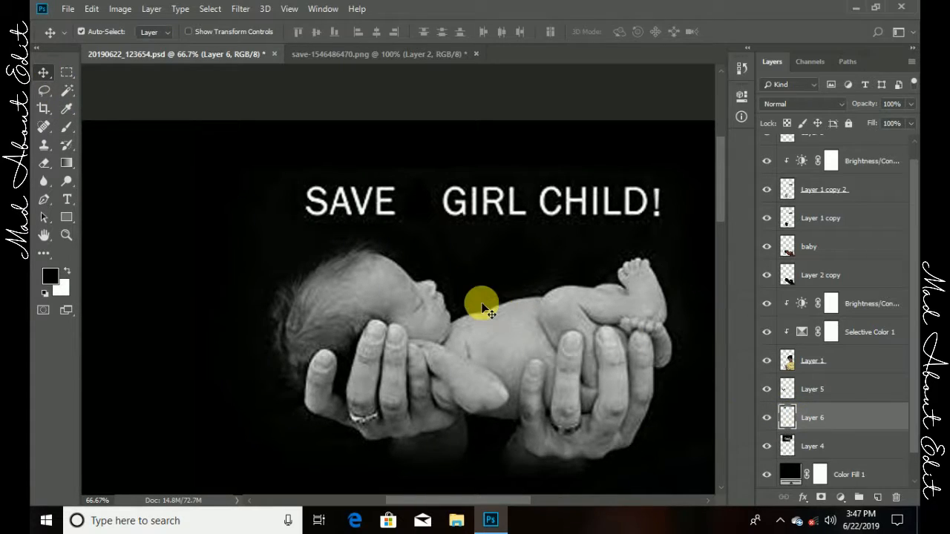
key("shift+Right")
key("shift+Right")
key("shift+Right")
key("shift+Right")
key("shift+Right")
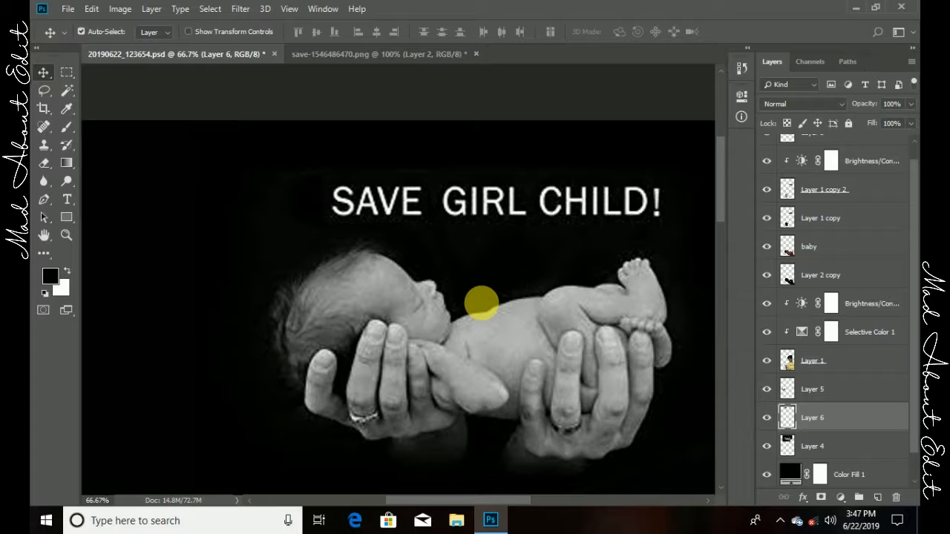
Step: Merge the repositioned "SAVE" layer down into Layer 4
key("ctrl+minus")
key("ctrl+minus")
key("ctrl+minus")
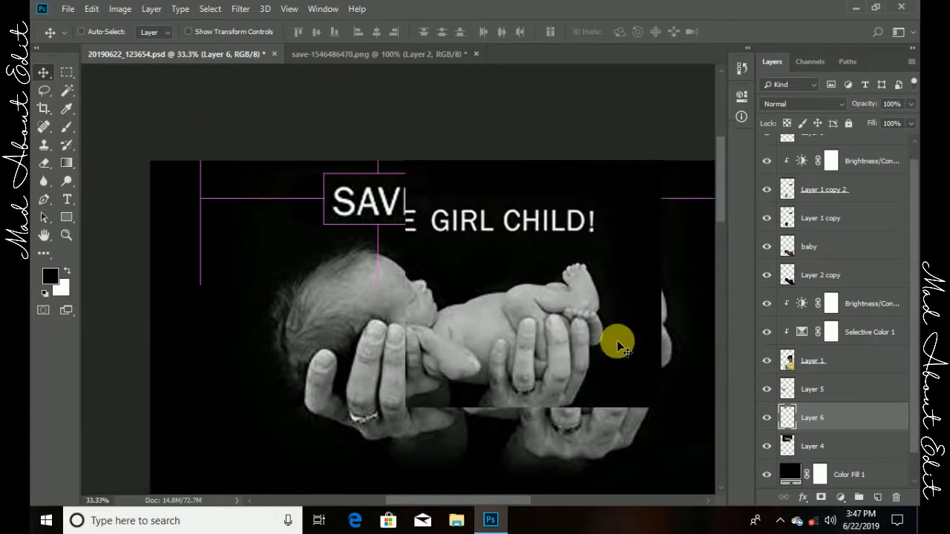
right_click(838, 418)
left_click(688, 388)
key("ctrl+minus")
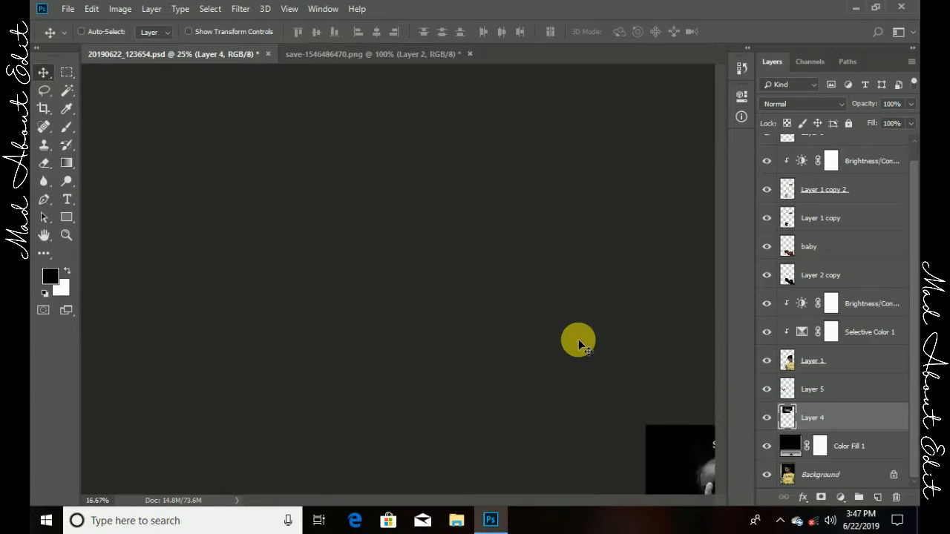
scroll(805, 363, "up", 1)
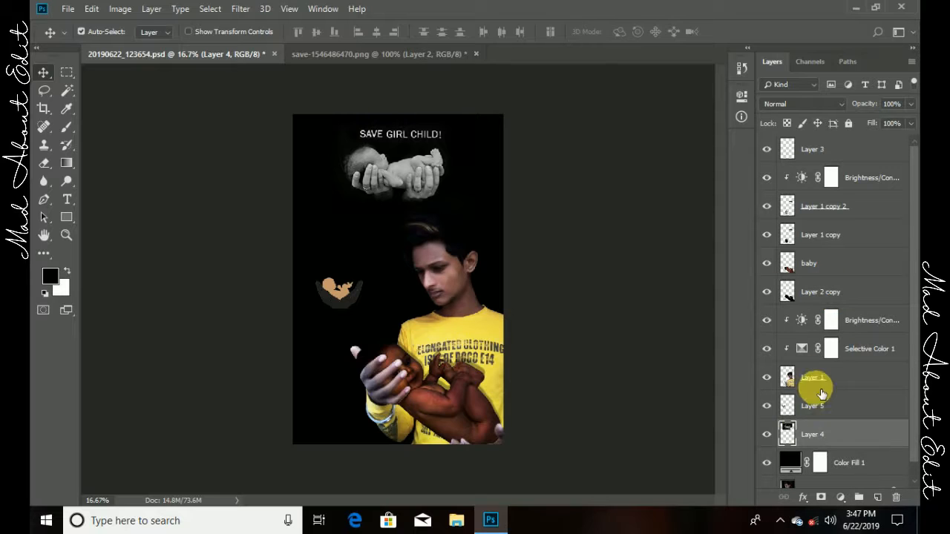
Step: Add a Hue/Saturation adjustment clipped to Layer 1 and shift its hue until the man's yellow shirt turns blue
left_click(820, 388)
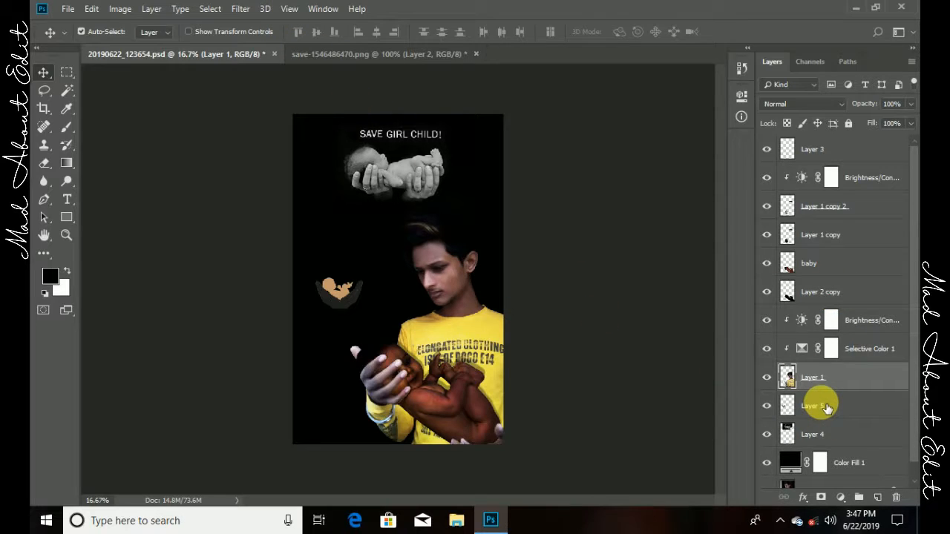
left_click(840, 498)
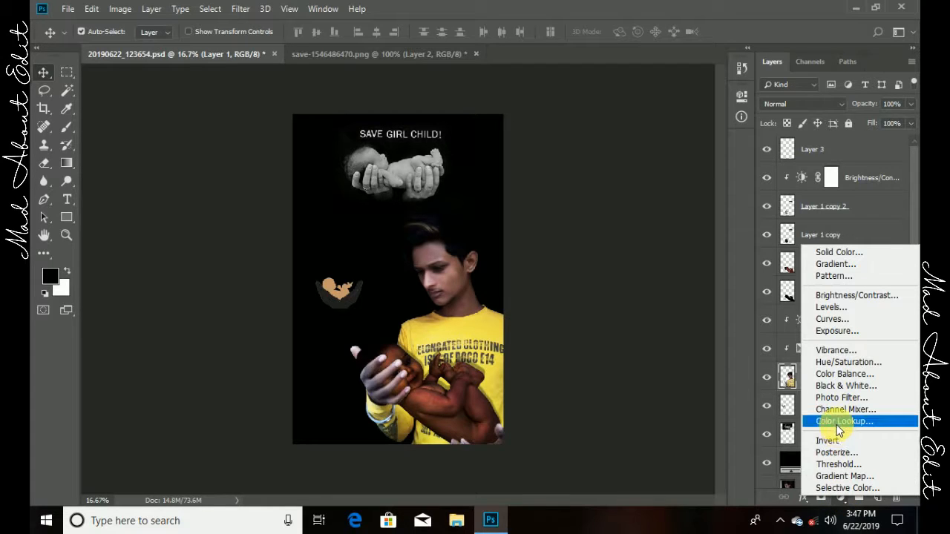
left_click(841, 363)
left_click_drag(601, 192, 666, 179)
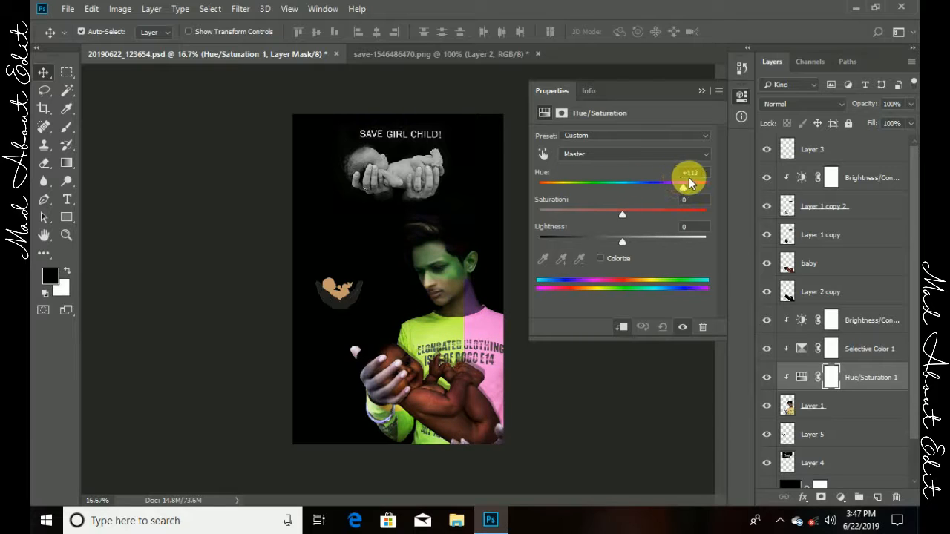
left_click(701, 91)
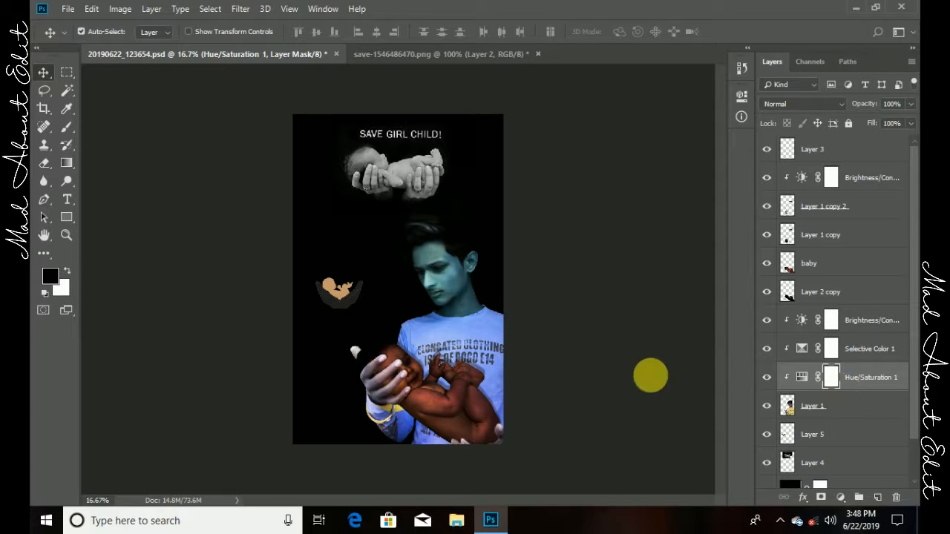
Step: Mask the hue shift off the skin of the neck just below the chin with a hard 70 px black brush
key("ctrl+plus")
key("ctrl+plus")
key("ctrl+plus")
key("ctrl+plus")
key("ctrl+plus")
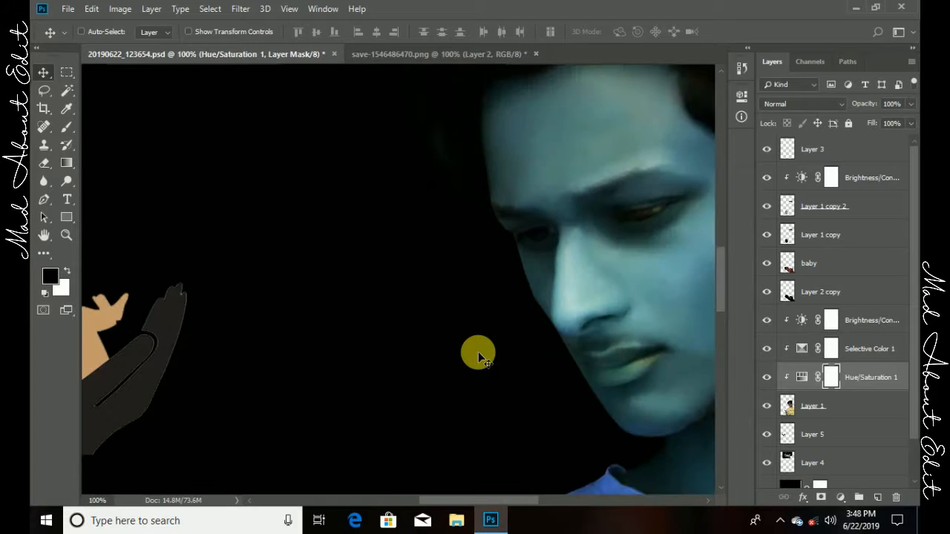
left_click_drag(478, 352, 333, 324)
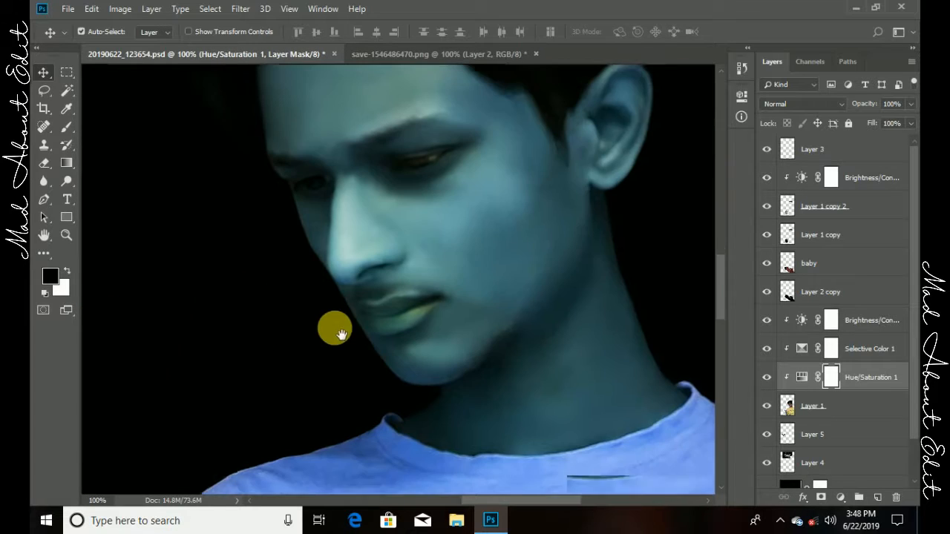
left_click(66, 127)
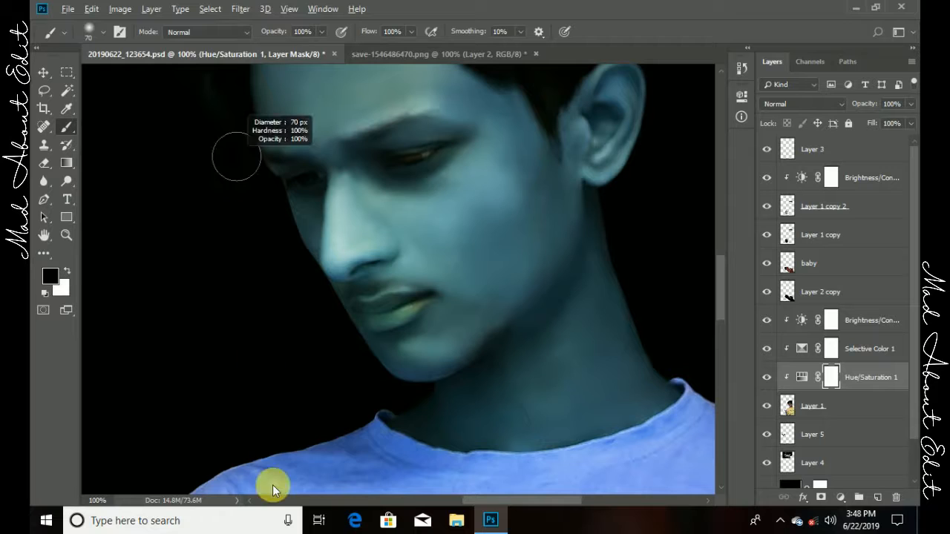
key("ctrl+plus")
key("ctrl+plus")
scroll(484, 326, "down", 5)
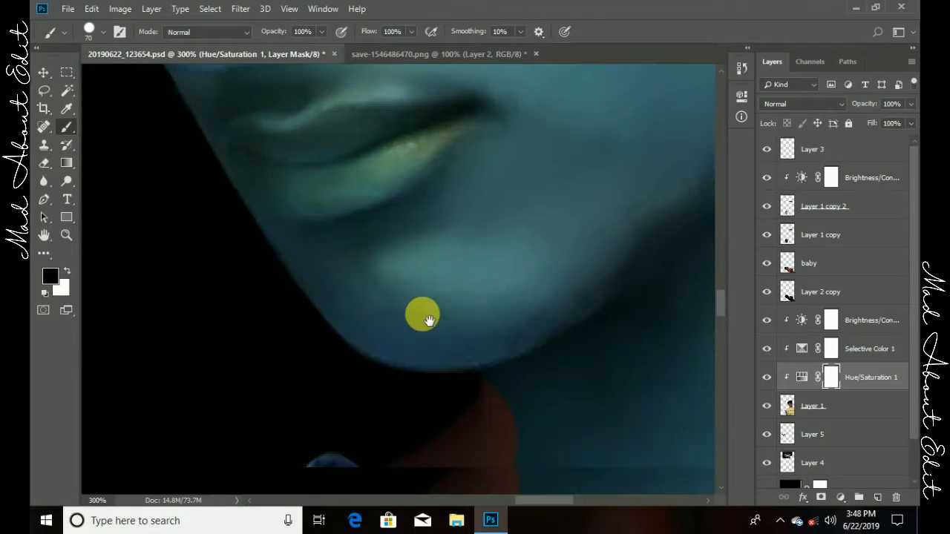
Step: Mask the hue shift off the neck skin beside the front tip of the collar with a small black brush
key("[")
key("[")
key("[")
key("[")
key("[")
key("[")
key("[")
key("[")
key("[")
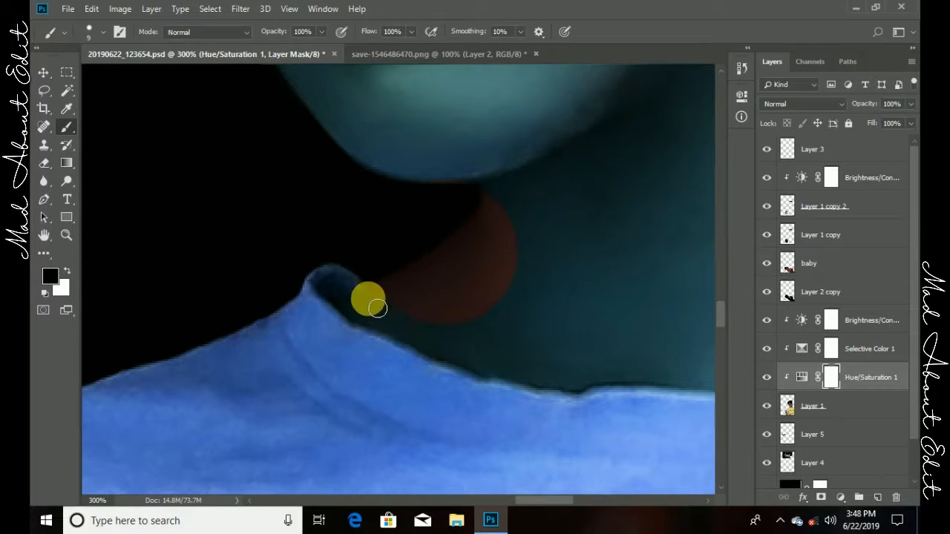
mouse_move(408, 342)
left_mouse_down()
mouse_move(454, 363)
mouse_move(513, 353)
mouse_move(371, 263)
mouse_move(338, 273)
mouse_move(361, 293)
mouse_move(442, 308)
mouse_move(523, 298)
mouse_move(581, 305)
mouse_move(607, 293)
mouse_move(382, 265)
left_mouse_up()
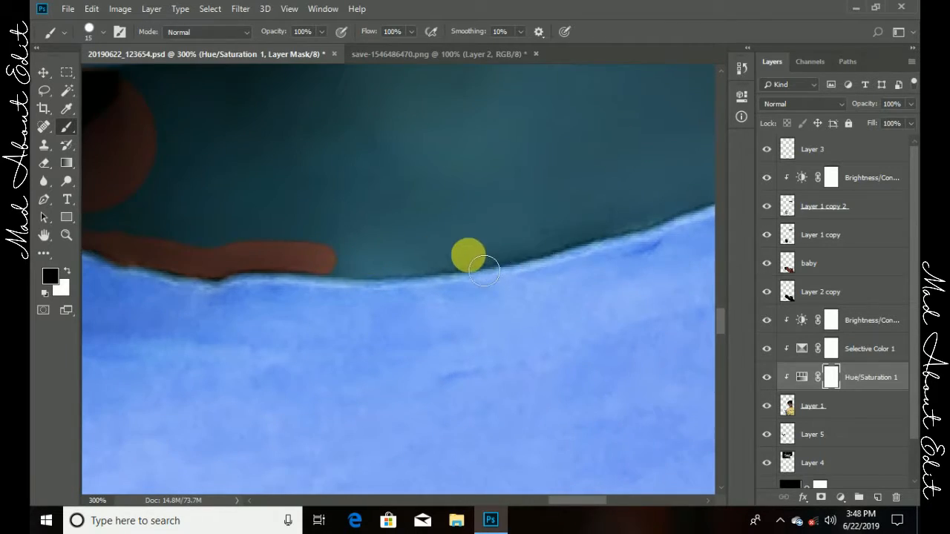
Step: Mask the hue shift off the skin along the rest of the collar edge with a 15 px black brush
left_click_drag(482, 269, 337, 282)
scroll(393, 271, "right", 3)
left_click_drag(505, 236, 425, 261)
mouse_move(302, 294)
left_mouse_down()
mouse_move(333, 267)
mouse_move(420, 239)
mouse_move(451, 241)
left_mouse_up()
scroll(451, 241, "right", 3)
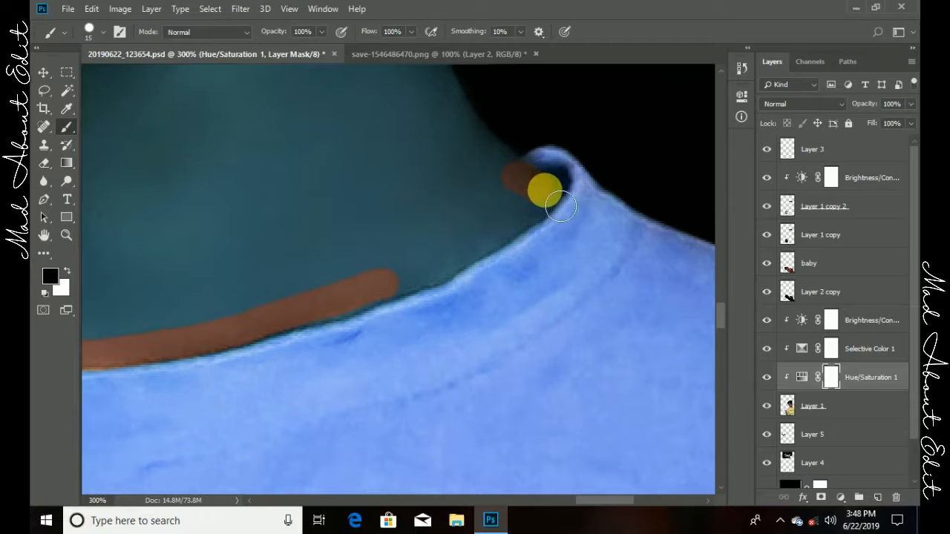
mouse_move(467, 274)
left_mouse_down()
mouse_move(418, 282)
mouse_move(511, 225)
mouse_move(515, 173)
mouse_move(495, 152)
left_mouse_up()
scroll(435, 250, "left", 6)
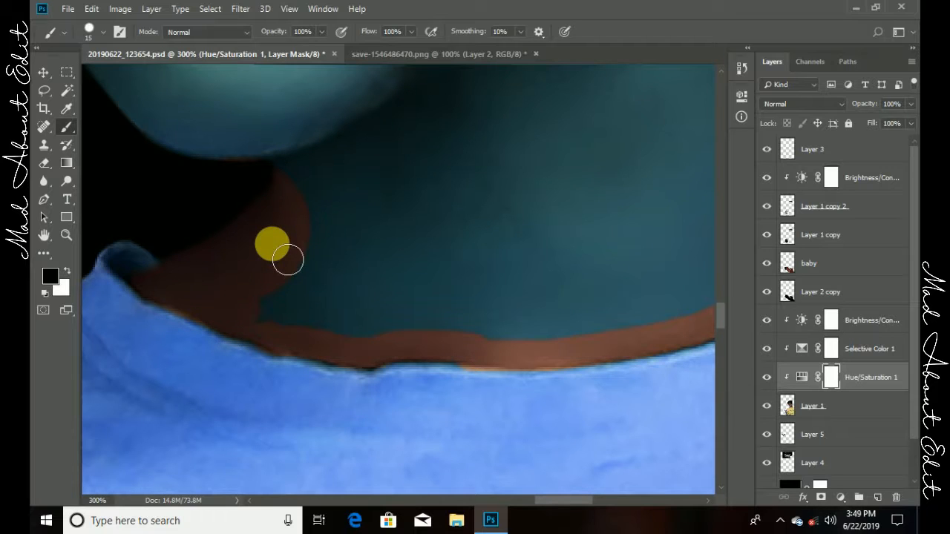
Step: Mask the hue shift off the neck, mouth, nose and front edge of the face with a 35 px black brush
key("bracketright")
key("bracketright")
key("bracketright")
key("bracketright")
mouse_move(272, 294)
left_mouse_down()
mouse_move(507, 307)
mouse_move(556, 254)
mouse_move(494, 170)
mouse_move(424, 213)
mouse_move(373, 271)
mouse_move(430, 382)
left_mouse_up()
scroll(412, 275, "right", 6)
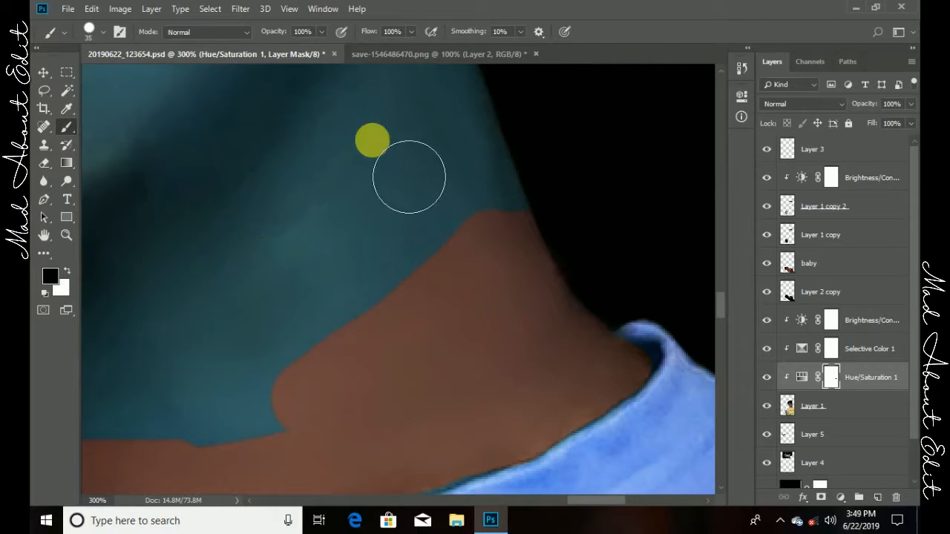
mouse_move(454, 151)
left_mouse_down()
mouse_move(410, 342)
mouse_move(396, 273)
mouse_move(262, 330)
mouse_move(220, 282)
mouse_move(225, 333)
mouse_move(206, 389)
mouse_move(569, 371)
left_mouse_up()
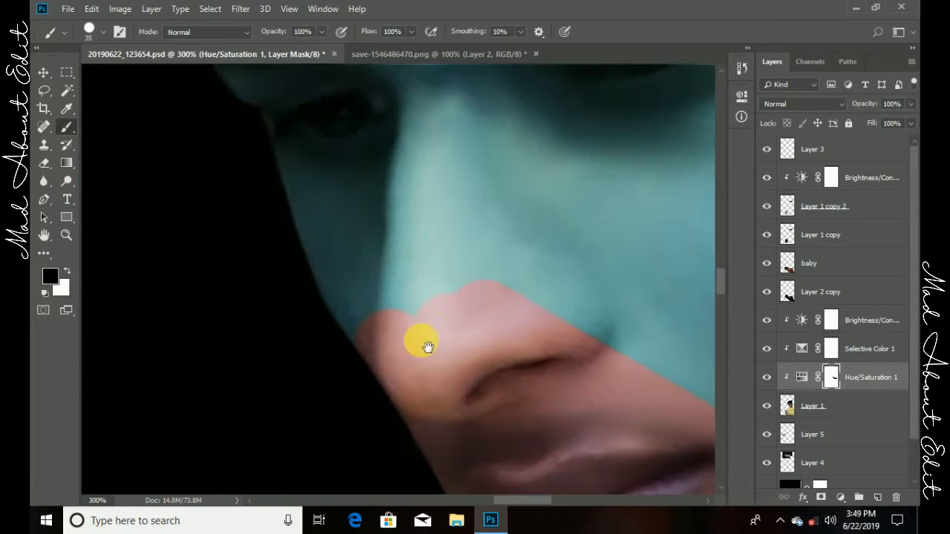
mouse_move(492, 333)
left_mouse_down()
mouse_move(340, 161)
mouse_move(480, 260)
mouse_move(421, 335)
mouse_move(343, 226)
left_mouse_up()
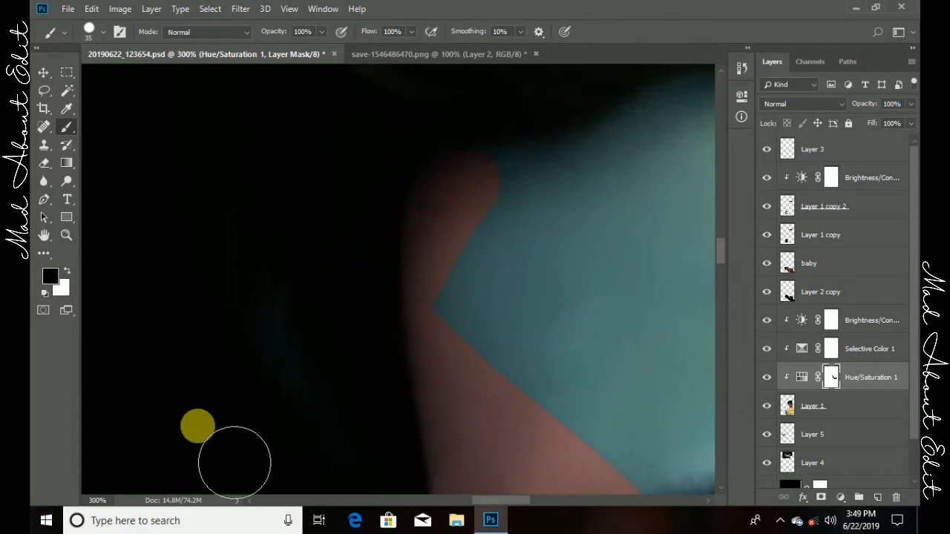
Step: Mask the hue shift off the rest of the face, ear and hair with a 250 px black brush
key("ctrl+minus")
key("ctrl+minus")
key("ctrl+minus")
key("ctrl+minus")
key("ctrl+minus")
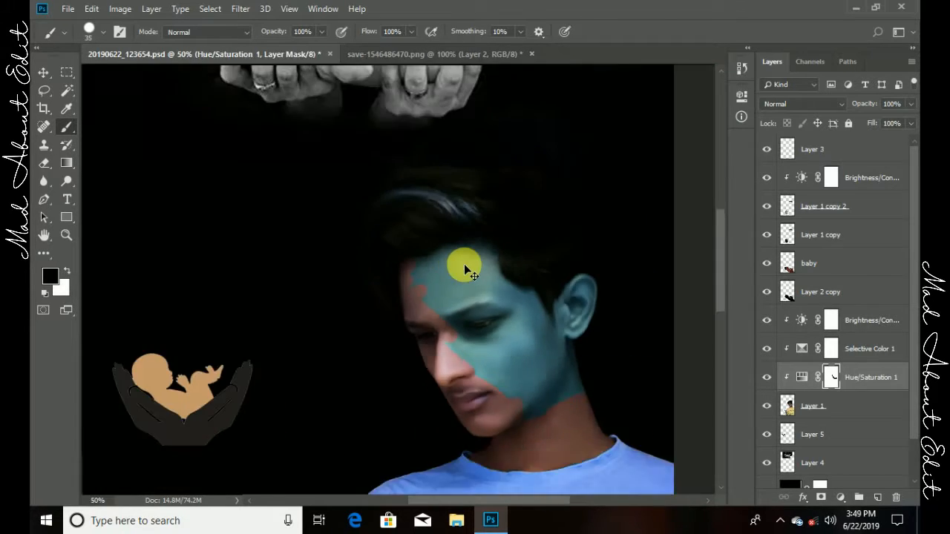
key("bracketright")
key("bracketright")
key("bracketright")
key("bracketright")
key("bracketright")
key("bracketright")
key("bracketright")
mouse_move(455, 270)
left_mouse_down()
mouse_move(393, 262)
mouse_move(436, 298)
mouse_move(432, 355)
mouse_move(509, 352)
mouse_move(501, 379)
mouse_move(544, 326)
left_mouse_up()
Step: Erase the upper part of the yellow sleeve patch beneath the hand on Layer 1 copy 2 with a 45 px eraser
scroll(445, 229, "down", 5)
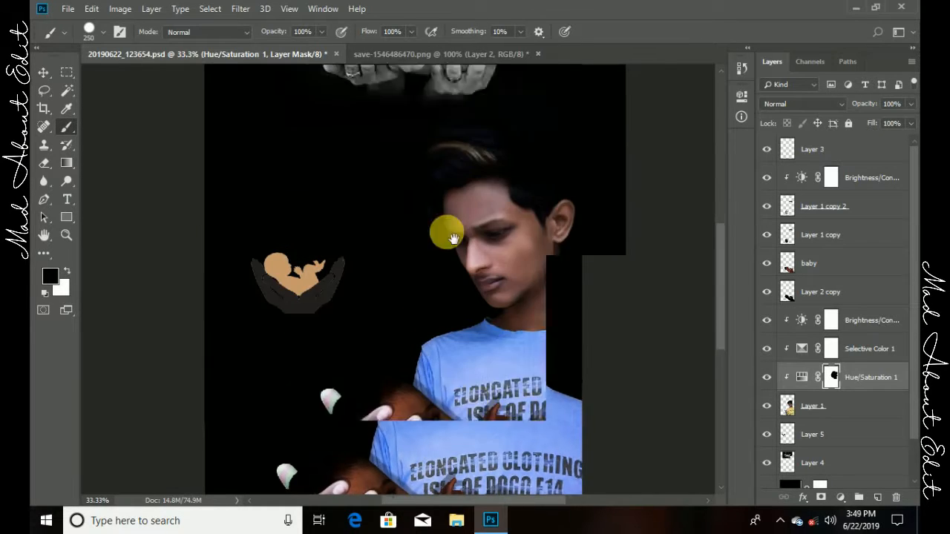
scroll(433, 227, "left", 2)
key("ctrl+plus")
key("ctrl+plus")
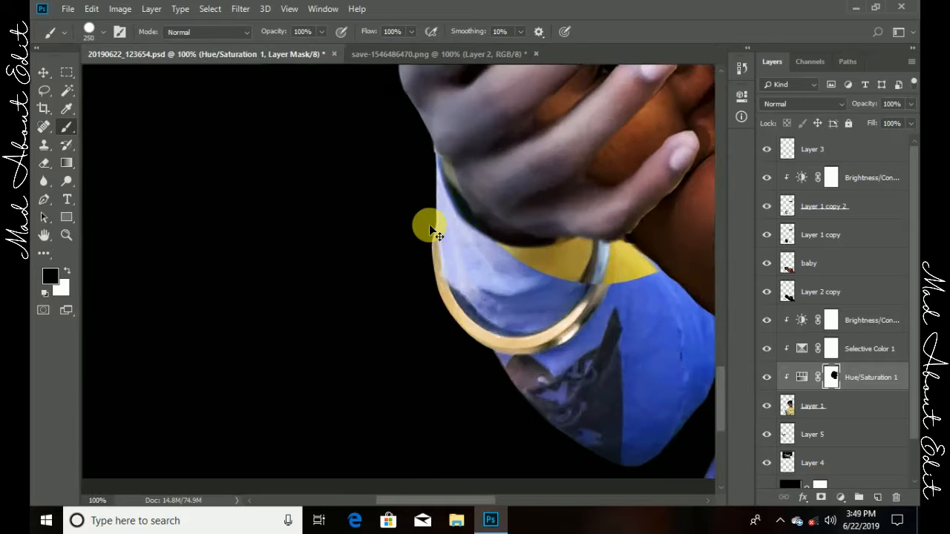
left_click_drag(574, 209, 225, 257)
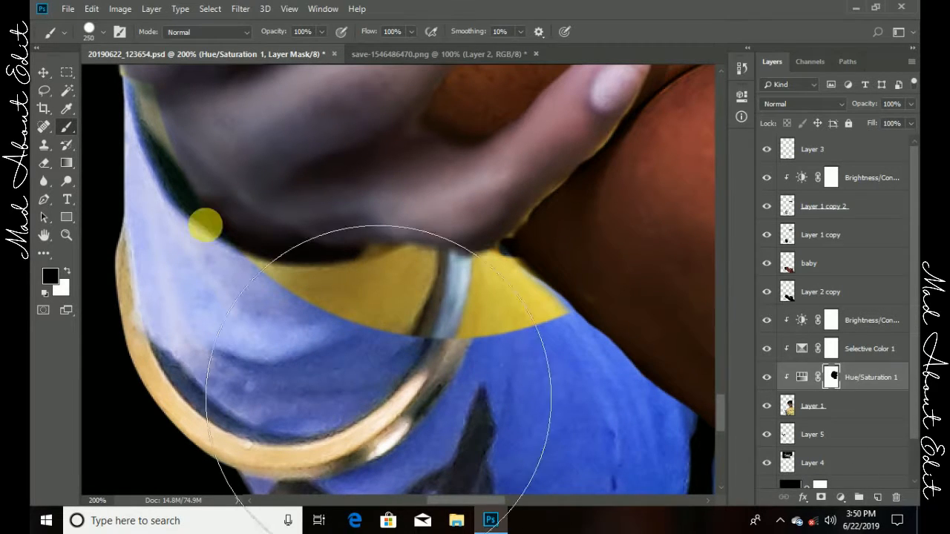
left_click(810, 205)
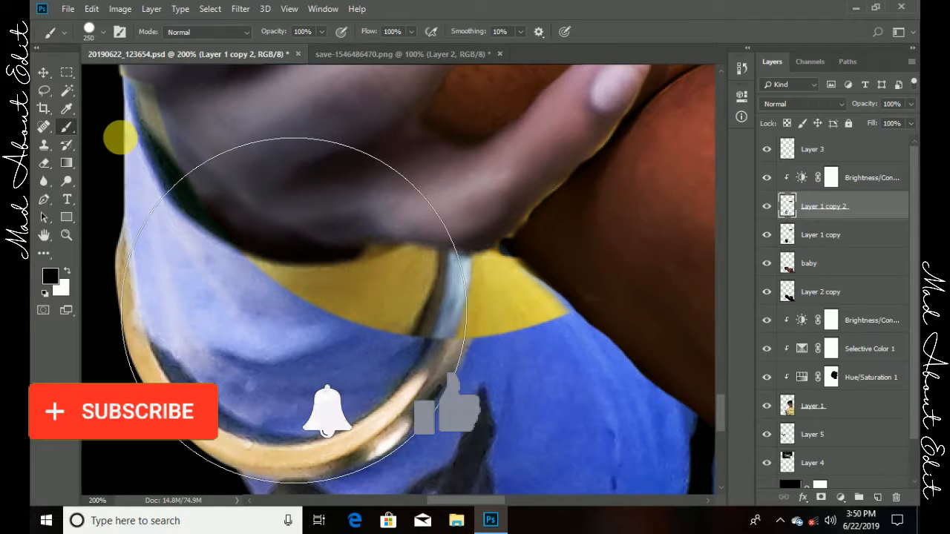
left_click(44, 162)
key("bracketleft")
key("bracketleft")
key("bracketleft")
key("bracketleft")
key("bracketleft")
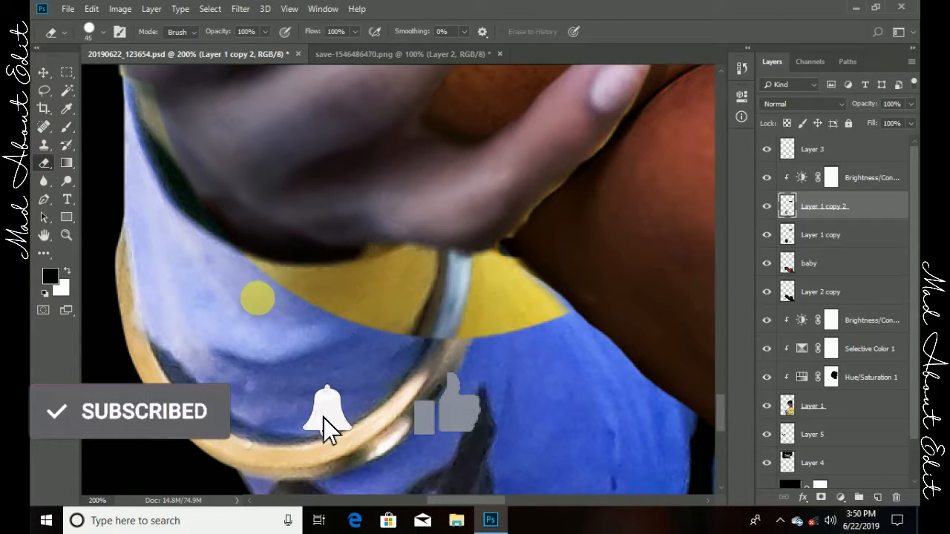
mouse_move(254, 288)
left_mouse_down()
mouse_move(346, 293)
mouse_move(383, 275)
mouse_move(483, 306)
mouse_move(505, 286)
left_mouse_up()
Step: Erase the remaining yellow sleeve patch around the bracelet on Layer 1 copy 2 with a 30 px eraser
key("bracketleft")
key("bracketleft")
key("bracketleft")
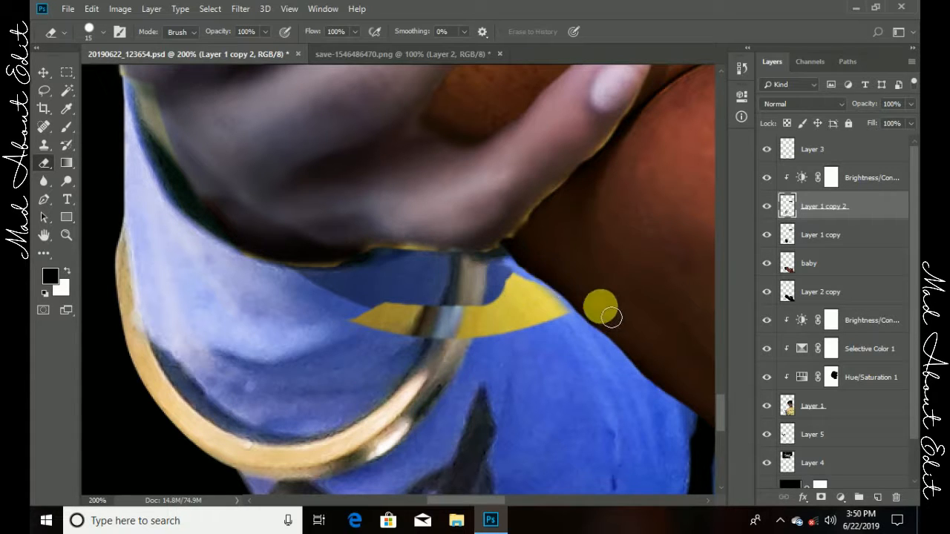
key("bracketright")
key("bracketright")
key("bracketright")
left_click_drag(355, 316, 527, 325)
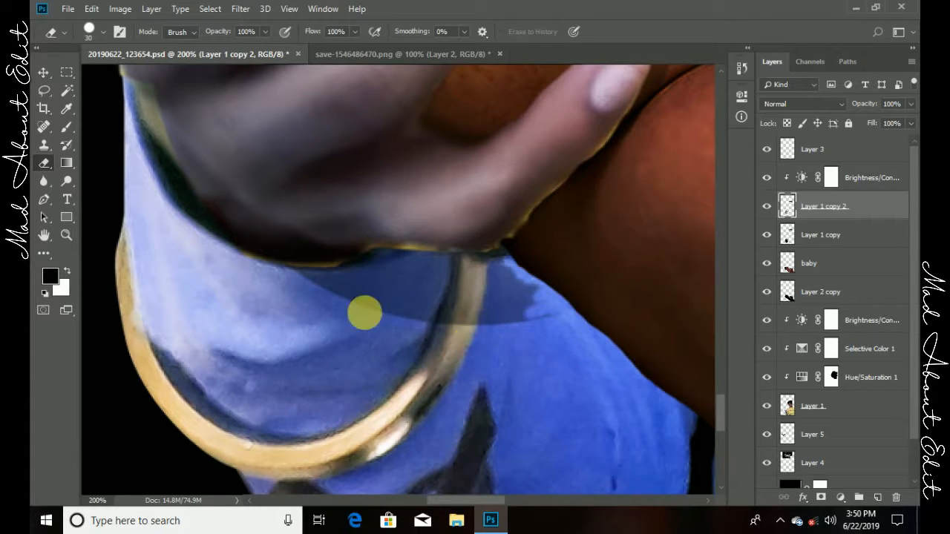
Step: Erase the yellow fringe along the hand's lower edge on Layer 1 copy 2 with a 20 px eraser
scroll(446, 344, "up", 2)
key("bracketleft")
mouse_move(291, 323)
left_mouse_down()
mouse_move(341, 338)
mouse_move(485, 340)
mouse_move(428, 343)
mouse_move(512, 318)
mouse_move(571, 318)
mouse_move(510, 315)
mouse_move(537, 347)
mouse_move(413, 373)
mouse_move(391, 362)
mouse_move(395, 353)
mouse_move(479, 364)
mouse_move(525, 359)
mouse_move(598, 304)
mouse_move(570, 293)
mouse_move(428, 351)
mouse_move(504, 345)
mouse_move(486, 328)
mouse_move(450, 326)
mouse_move(407, 233)
left_mouse_up()
scroll(451, 326, "up", 1)
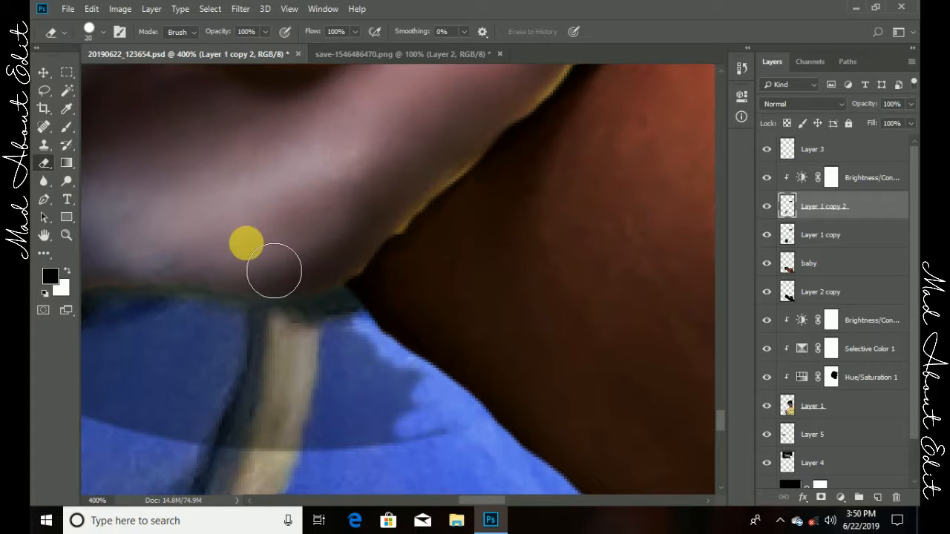
Step: Outline the yellow fringe along the little finger's lower edge with the Polygonal Lasso and delete it from Layer 1 copy 2
left_click_drag(44, 90, 96, 108)
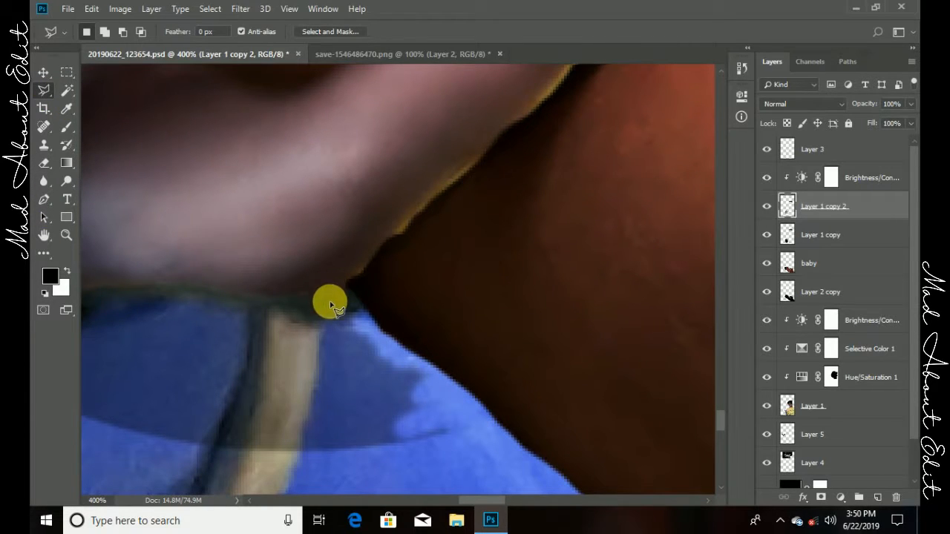
left_click(329, 300)
left_click(329, 288)
left_click(397, 226)
left_click(476, 156)
left_click_drag(477, 156, 349, 317)
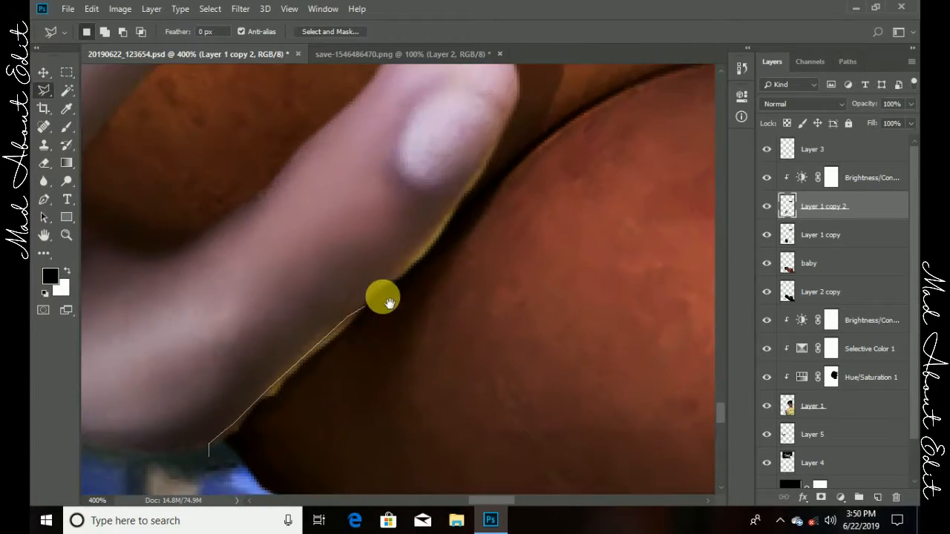
left_click(505, 121)
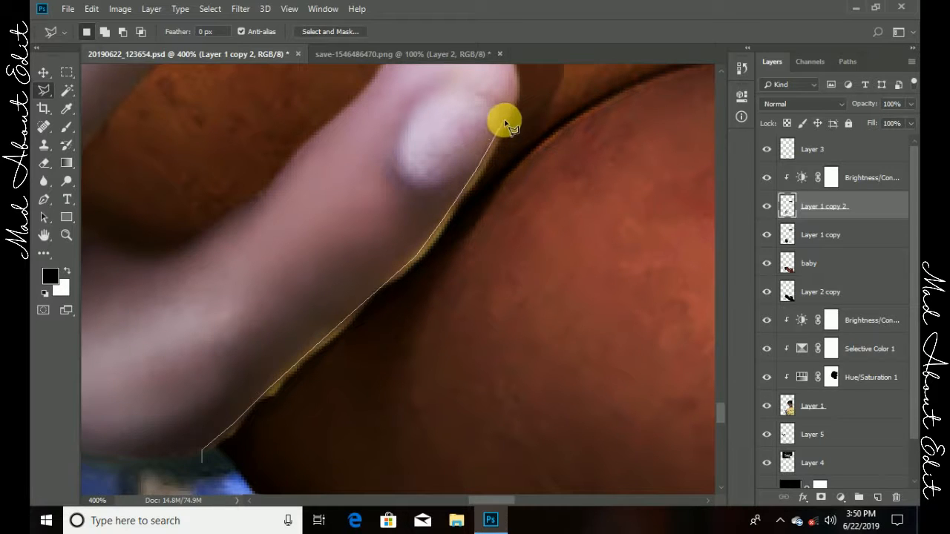
left_click_drag(419, 324, 481, 187)
left_click(421, 255)
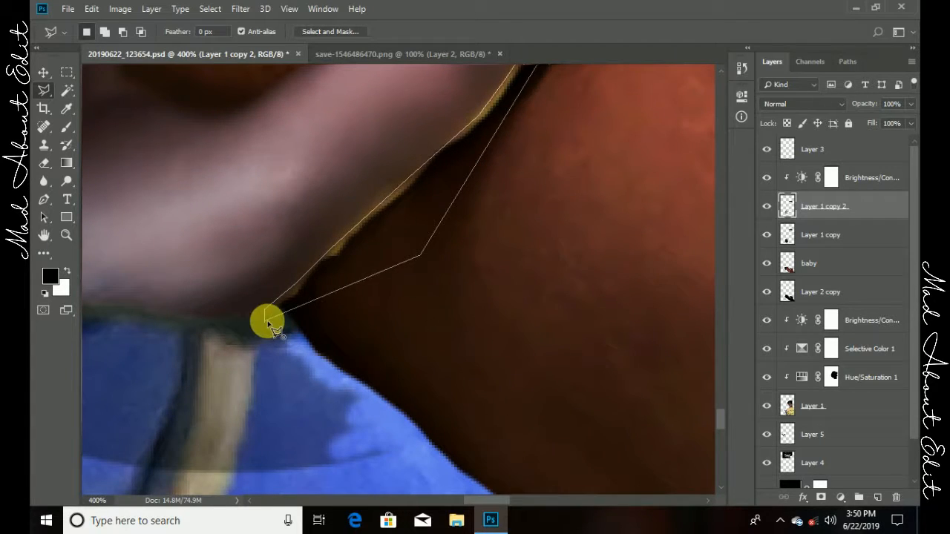
double_click(425, 303)
key("Delete")
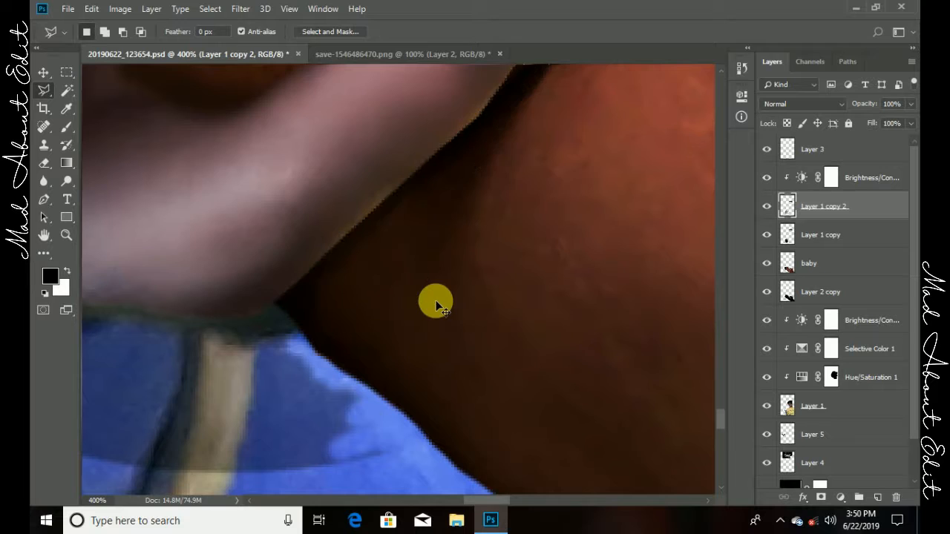
Step: Set the blend mode of the Hue/Saturation 1 adjustment to Multiply
scroll(436, 304, "down", 5)
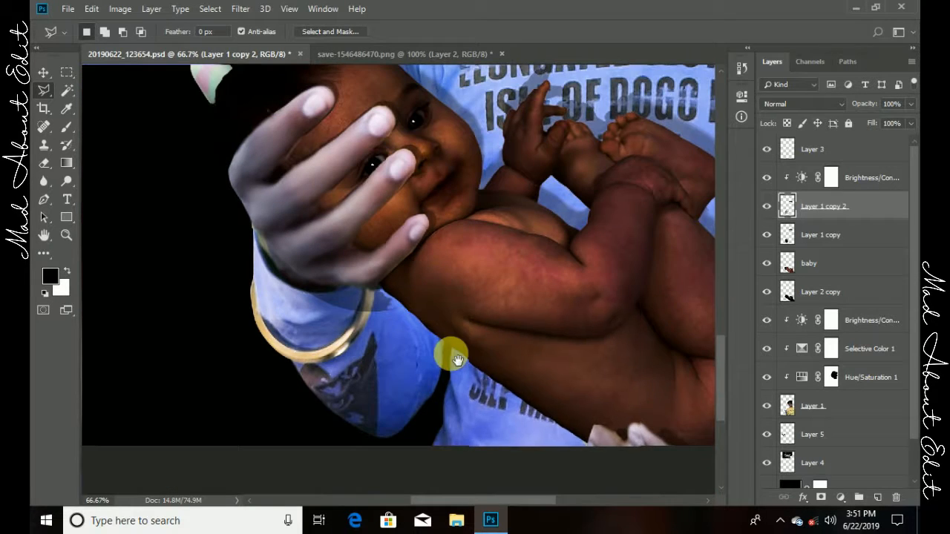
scroll(457, 360, "down", 4)
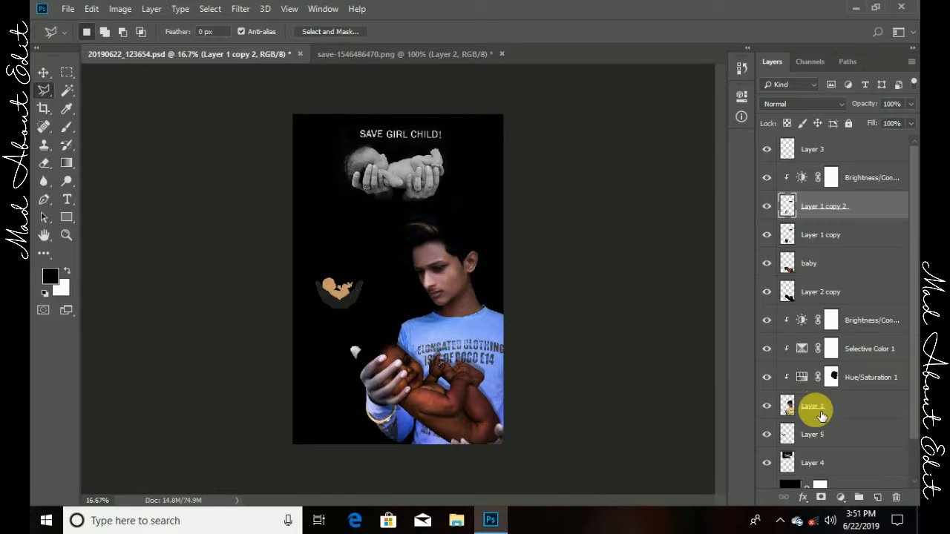
left_click(861, 383)
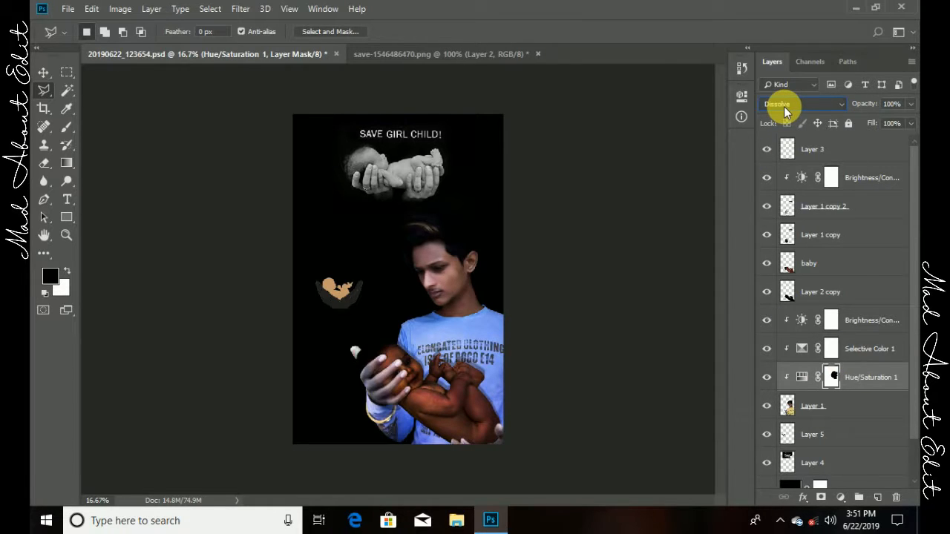
scroll(785, 107, "down", 3)
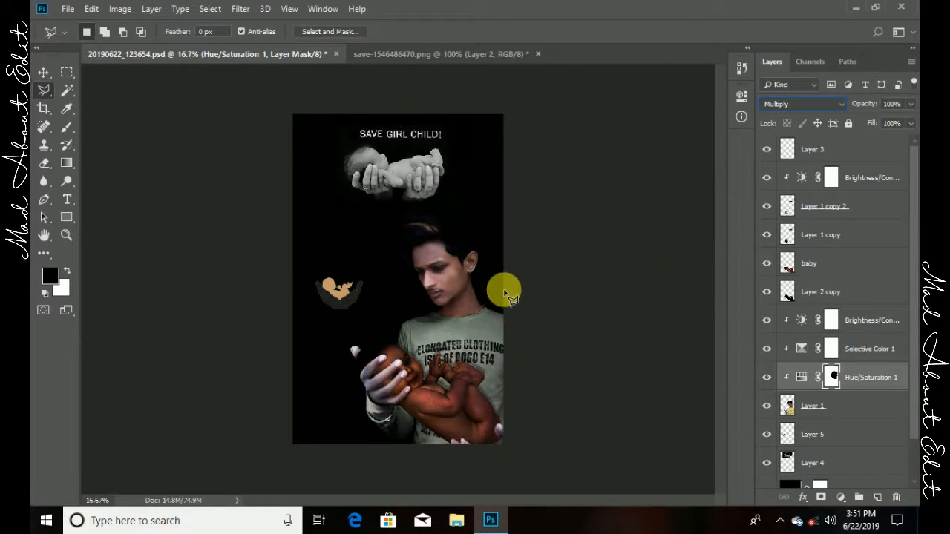
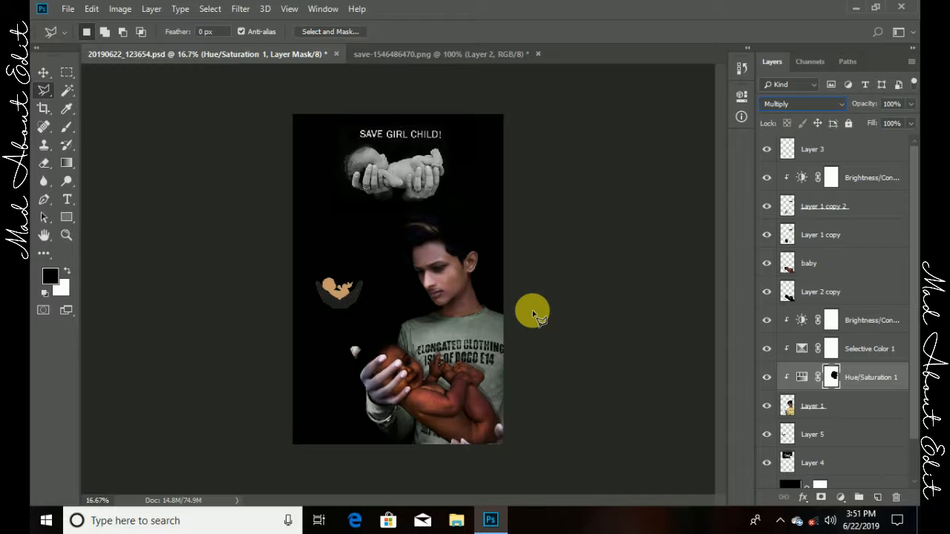
Step: Close the save-1546486470.png document
left_click(44, 72)
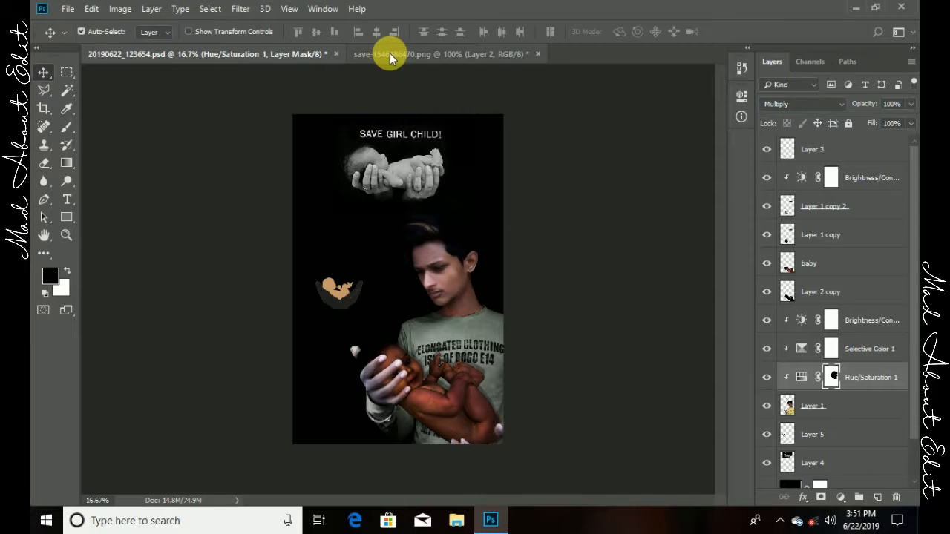
left_click(536, 55)
left_click(537, 54)
left_click(467, 201)
Step: With Layer 3 selected in the poster, open images.jpeg and crop off the orange drawing beside the mother and baby
left_click(813, 154)
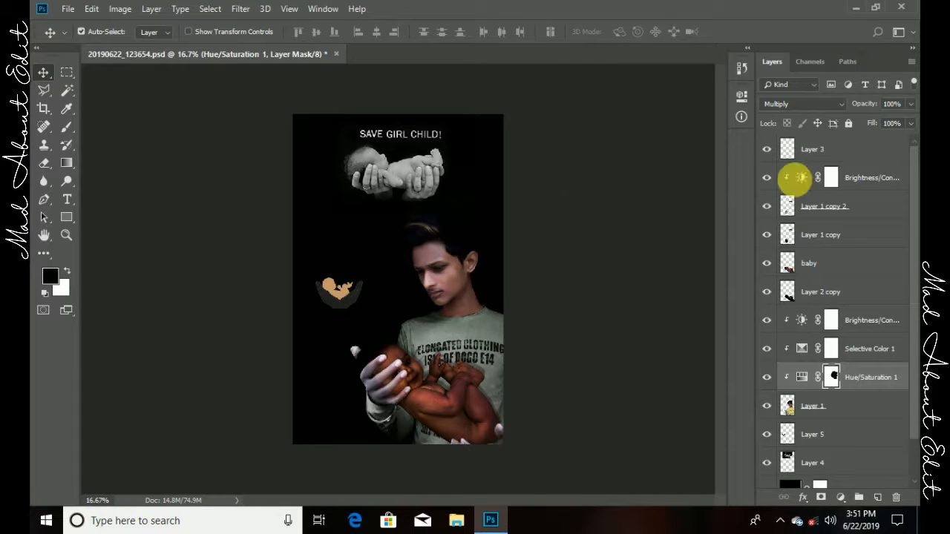
left_click(68, 8)
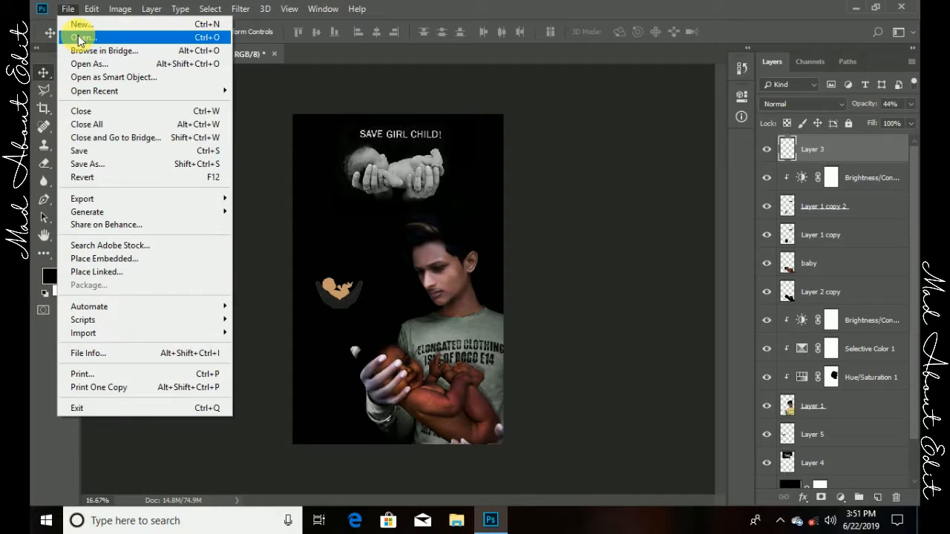
left_click(64, 37)
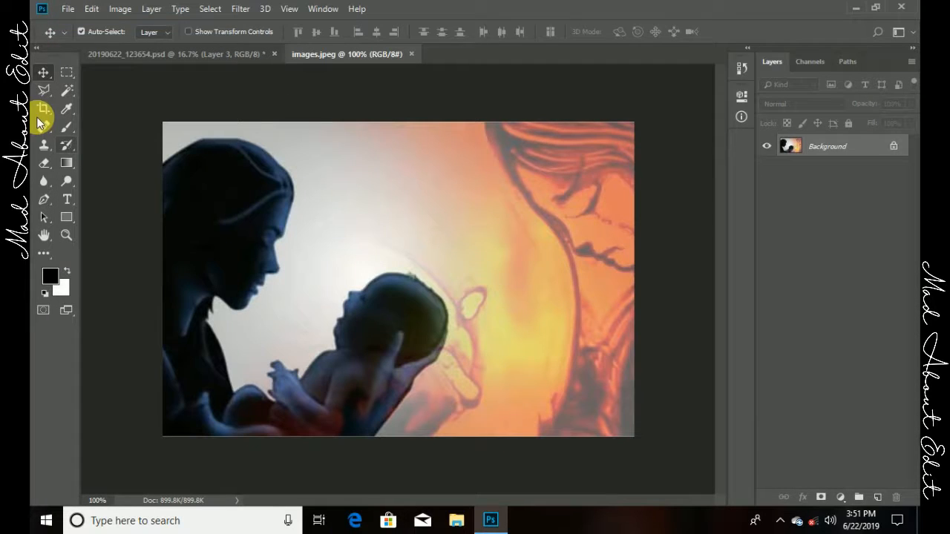
left_click(44, 108)
left_click_drag(632, 284, 548, 279)
key("Return")
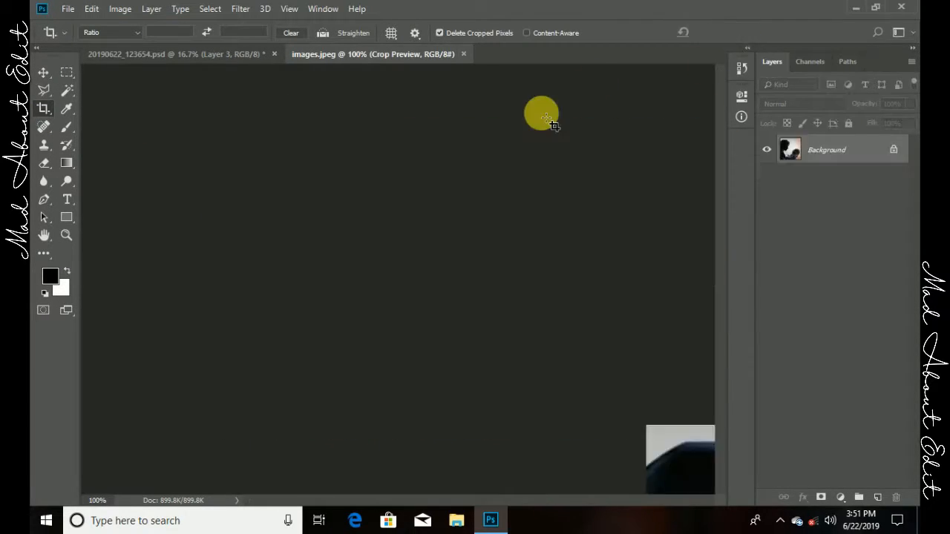
Step: Place the cropped mother-and-baby picture in the poster as a new layer and enlarge it to about 421% across the upper part
left_click(44, 72)
left_click(230, 56)
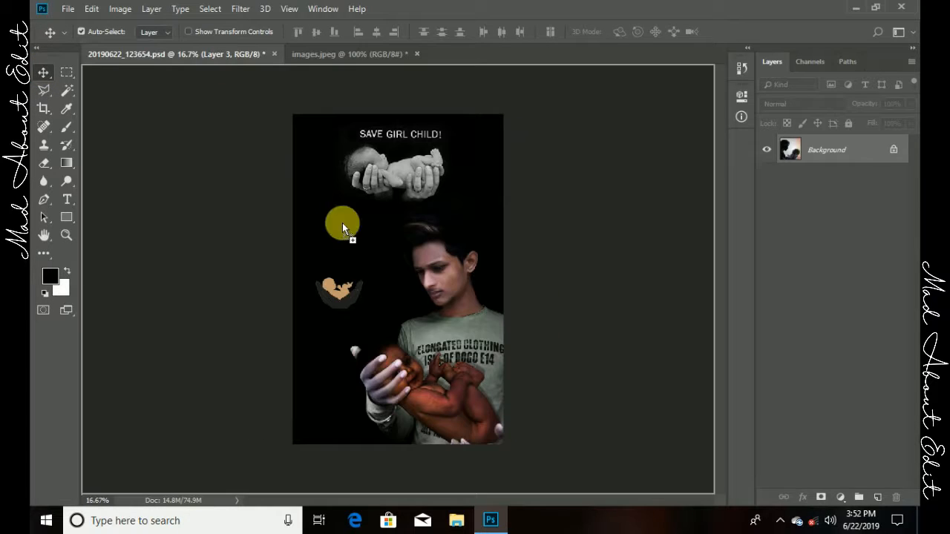
key("ctrl+t")
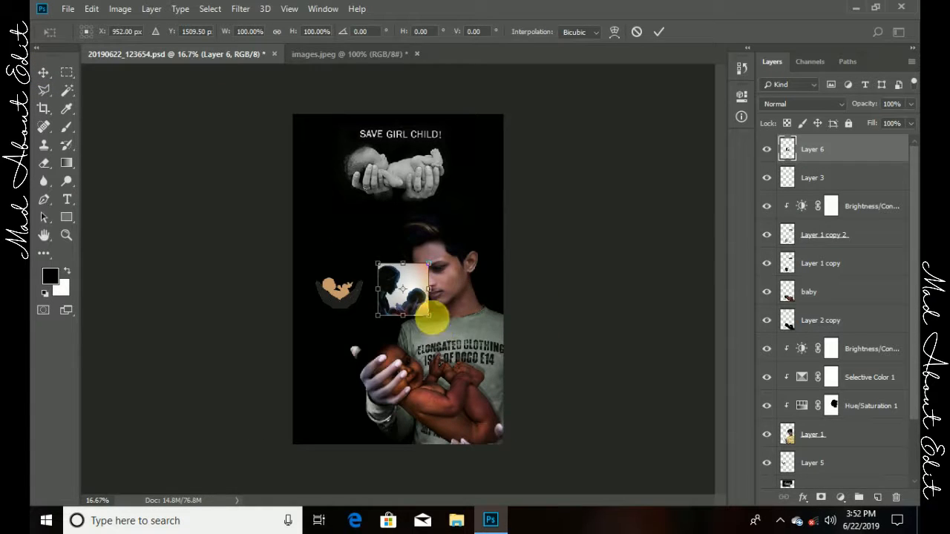
left_click_drag(429, 317, 546, 424)
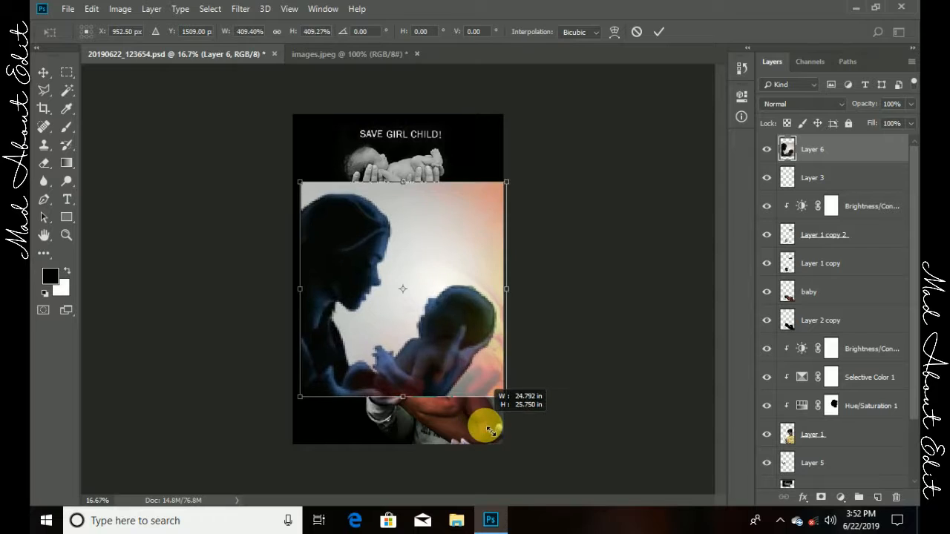
left_click_drag(453, 360, 449, 289)
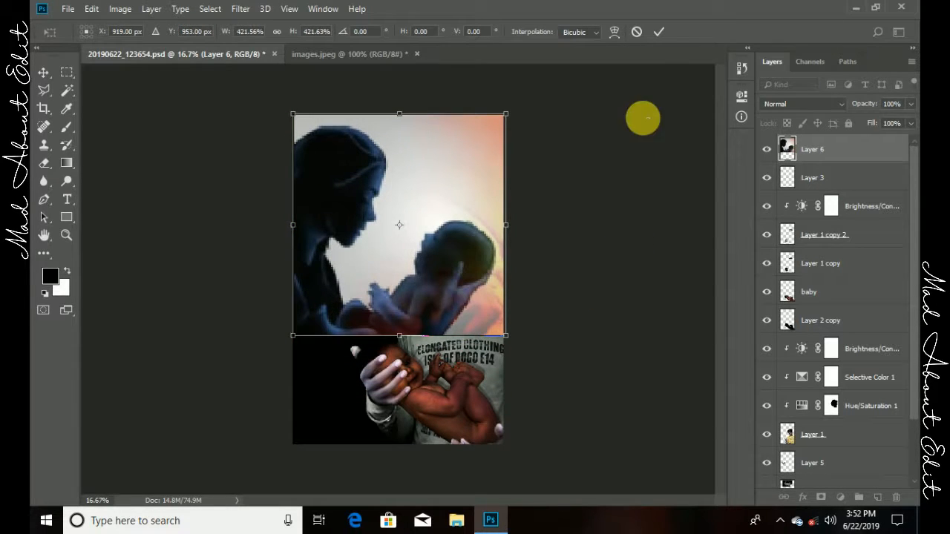
key("Return")
Step: Move Layer 6 directly below Layer 1, try blend modes such as Color Burn, Pin Light and Saturation, and set it back to Normal
scroll(913, 191, "down", 1)
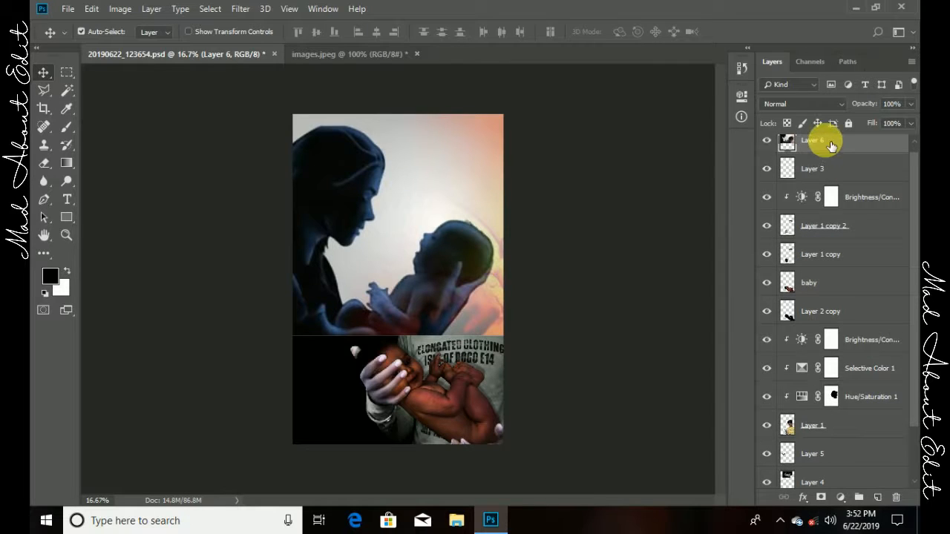
left_click_drag(831, 141, 812, 438)
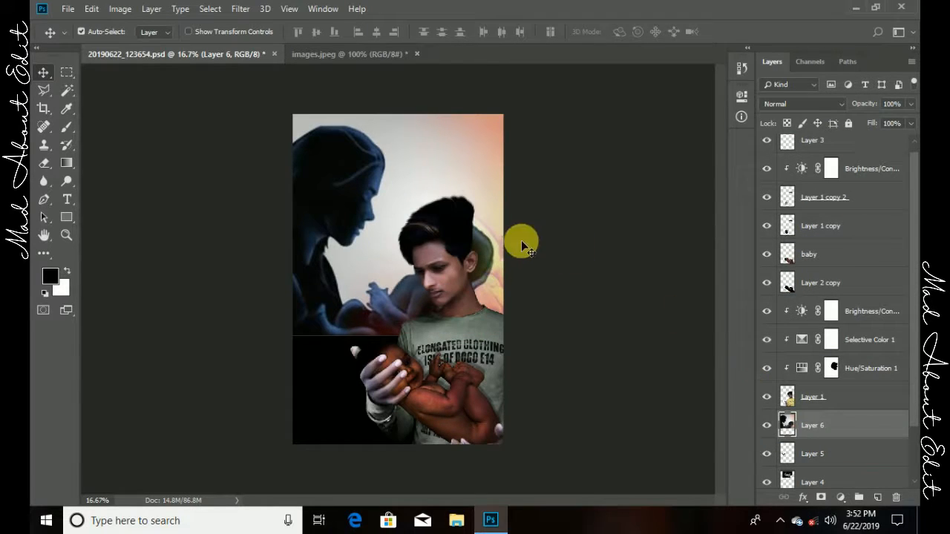
scroll(795, 104, "down", 5)
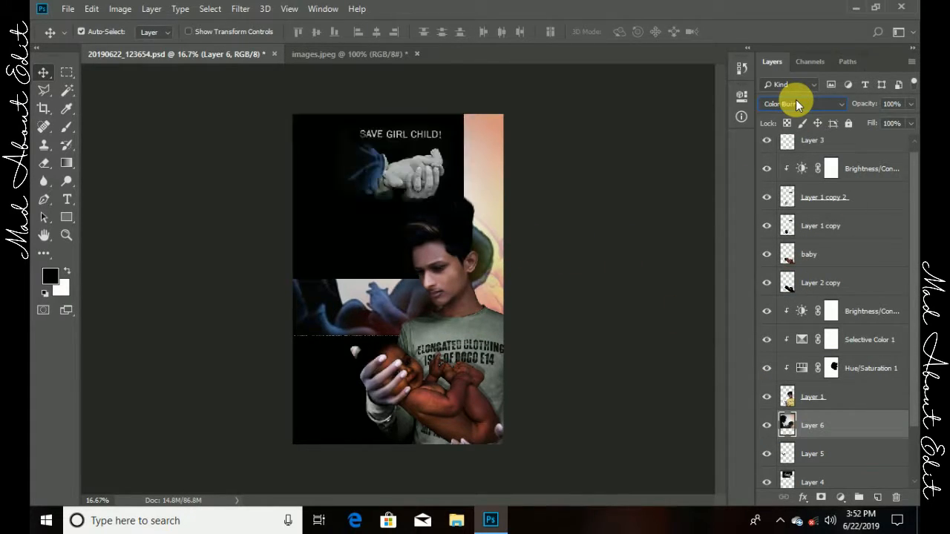
scroll(795, 103, "down", 7)
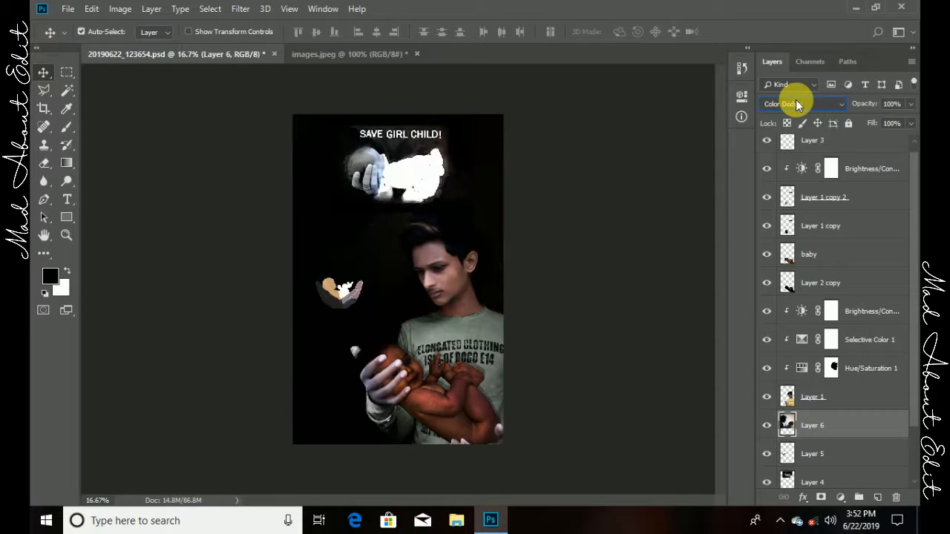
scroll(795, 104, "down", 1)
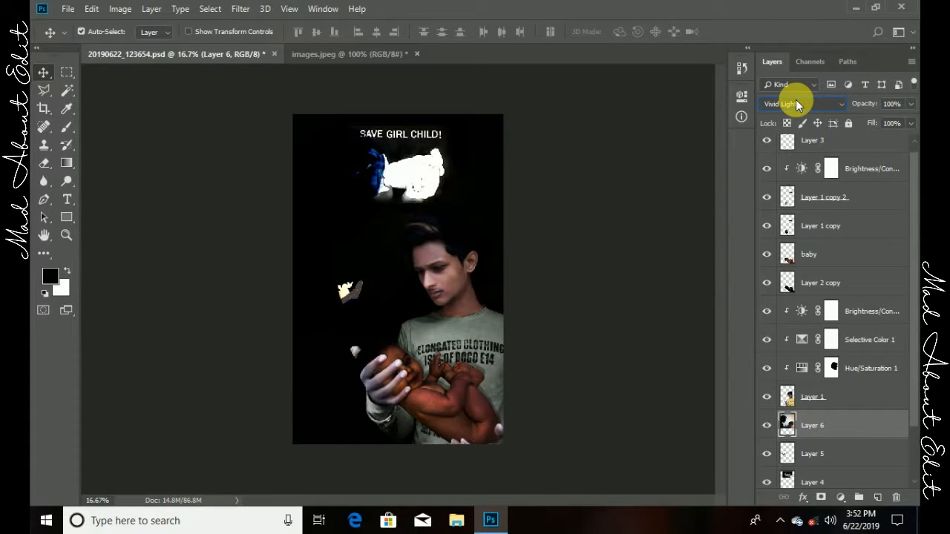
scroll(795, 104, "up", 1)
scroll(796, 104, "down", 3)
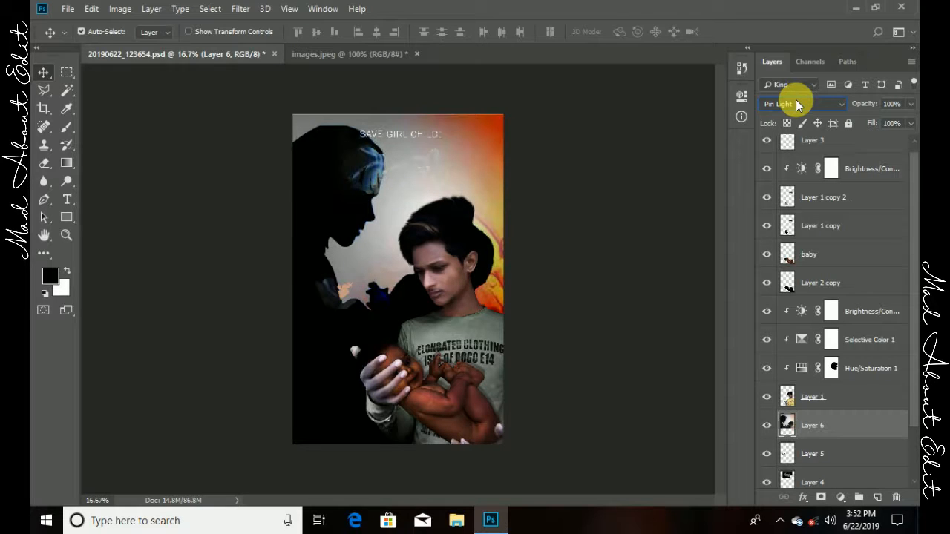
scroll(795, 103, "down", 6)
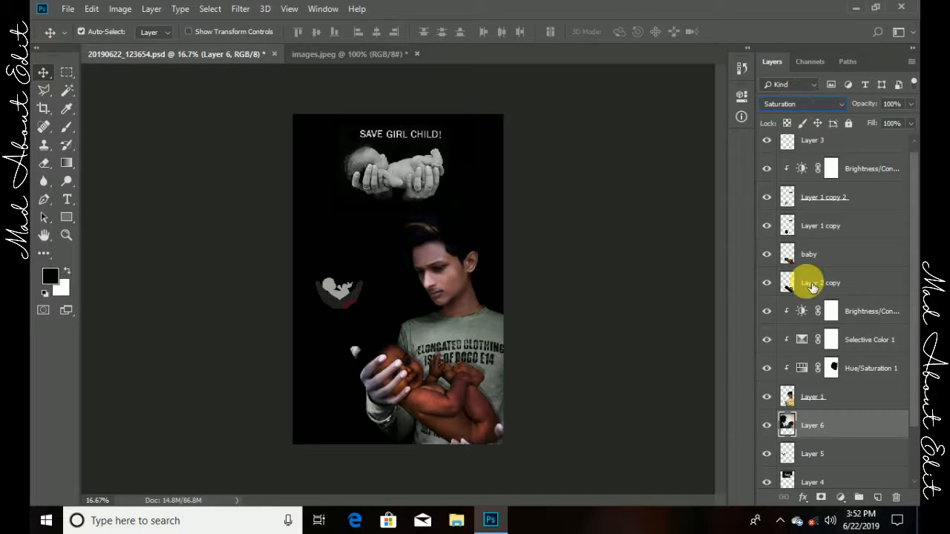
left_click(801, 104)
left_click(787, 111)
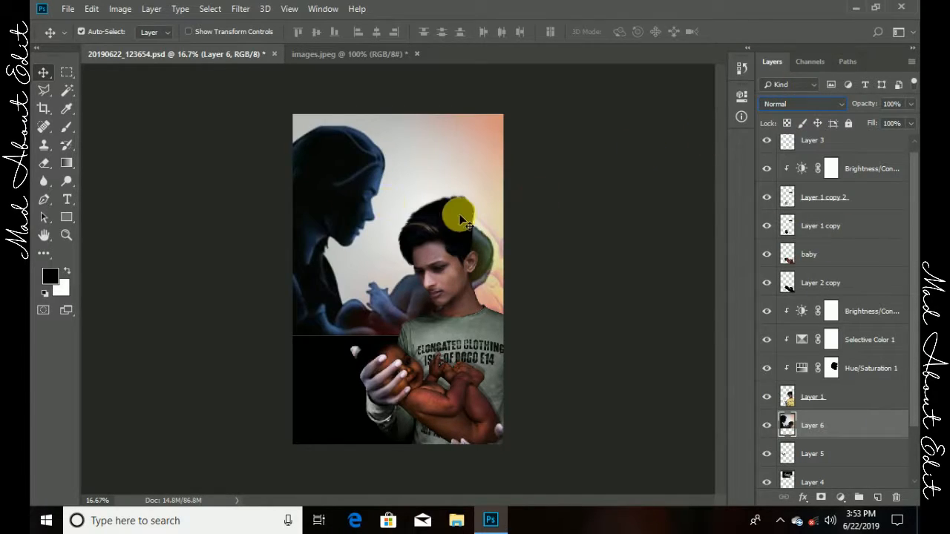
Step: Move Layer 6 back to the top of the layer stack and delete it
left_click_drag(814, 430, 803, 152)
left_click_drag(912, 178, 832, 153)
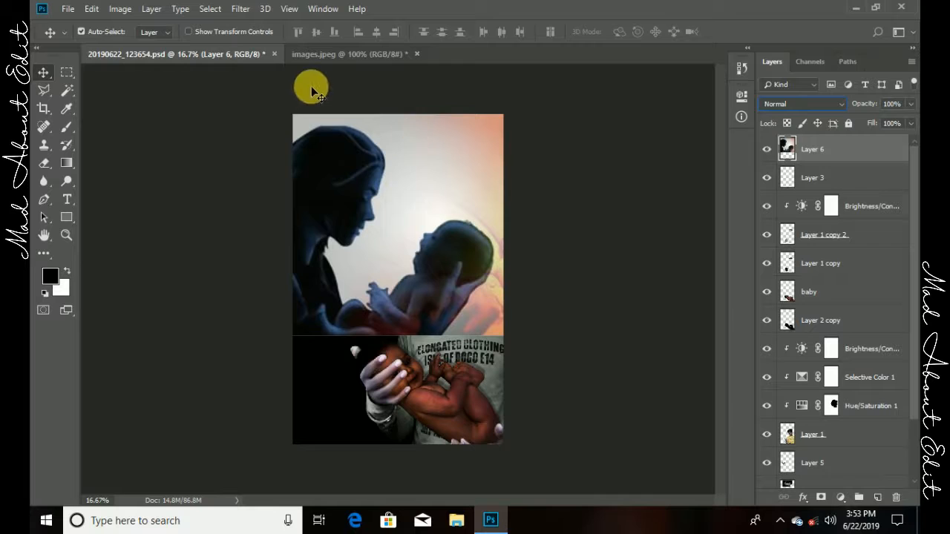
key("Delete")
Step: In images.jpeg, duplicate the Background onto a new layer and hide the original Background
left_click(354, 54)
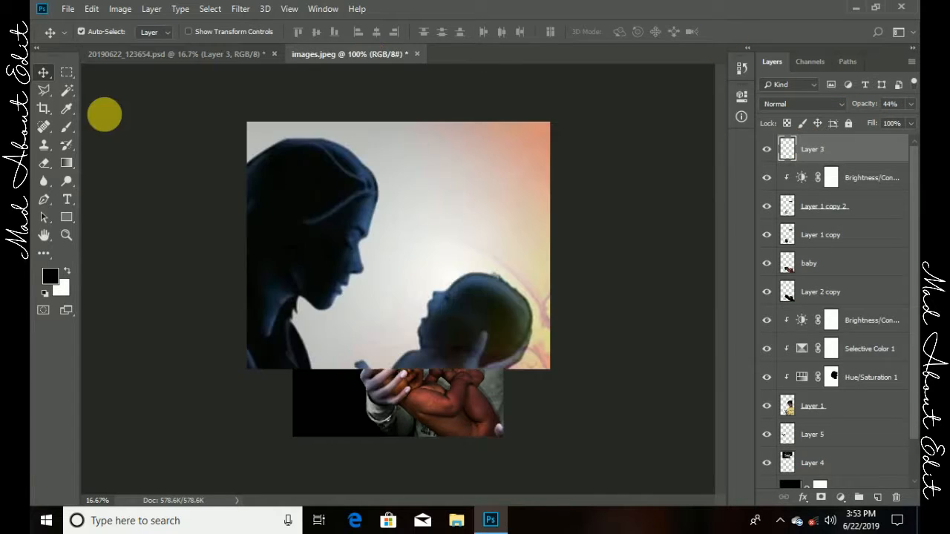
left_click(65, 95)
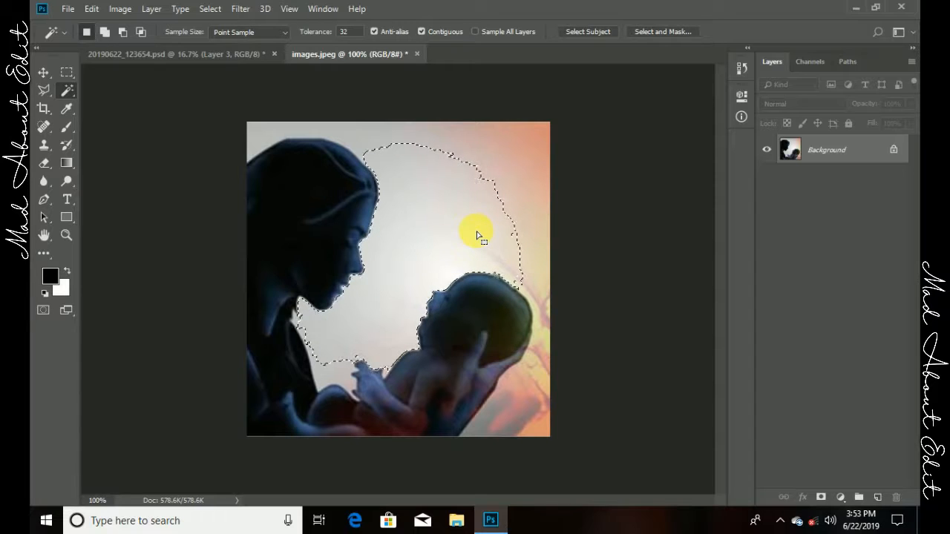
key("ctrl+j")
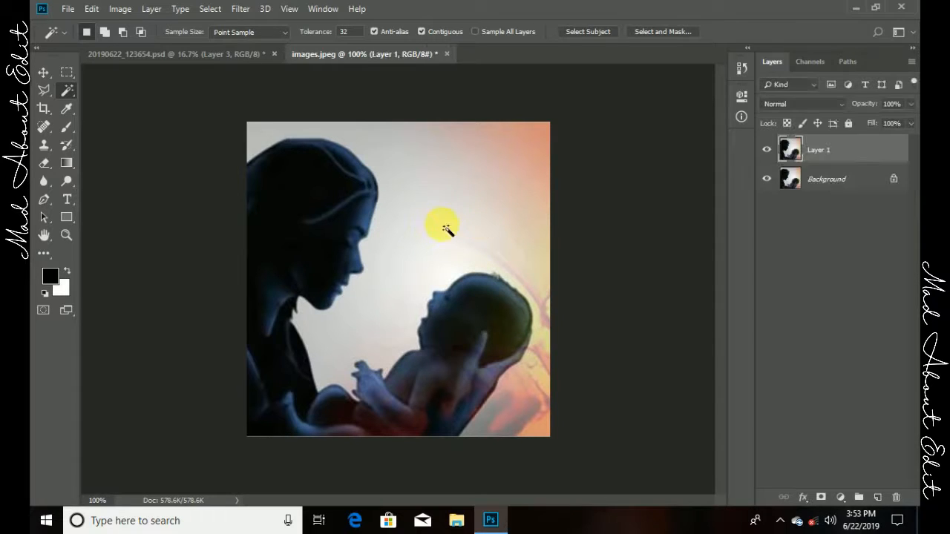
left_click(767, 179)
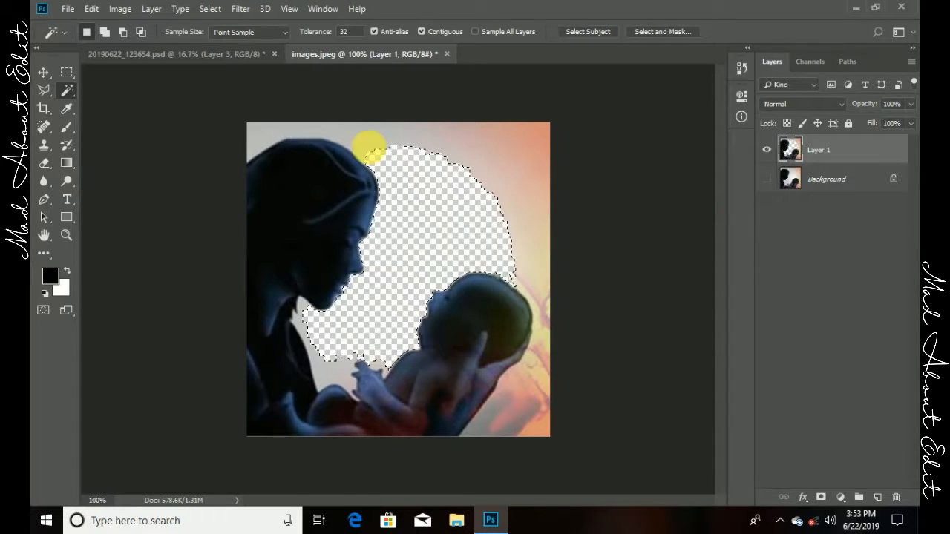
Step: Remove the pale and peach background above the mother and beside the baby's head from Layer 1 with the Magic Wand
left_click(361, 142)
key("Delete")
left_click(502, 141)
key("Delete")
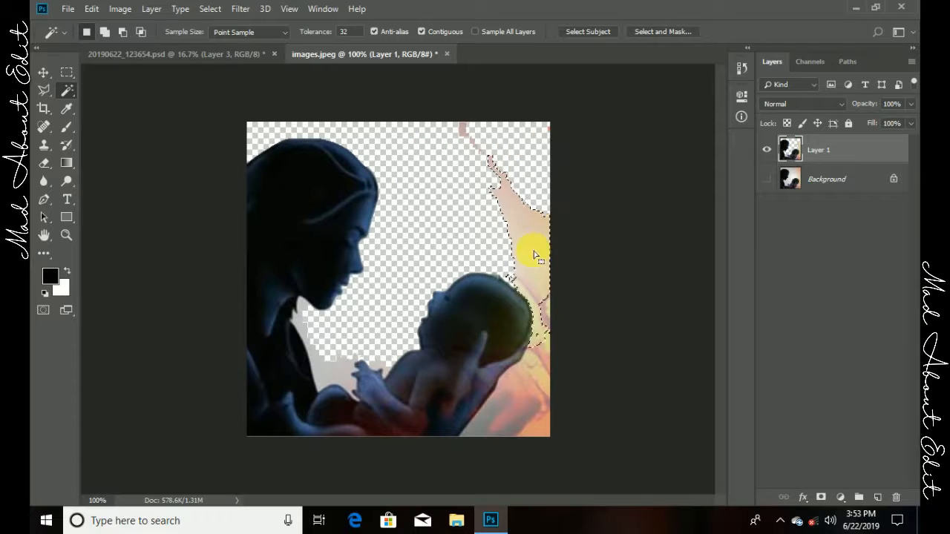
left_click(533, 250)
Step: Select and delete the background patches below the supporting hand and between the mother's chest and the baby's hand
left_click(518, 403)
key("Delete")
left_click(537, 373)
key("Delete")
left_click(485, 428)
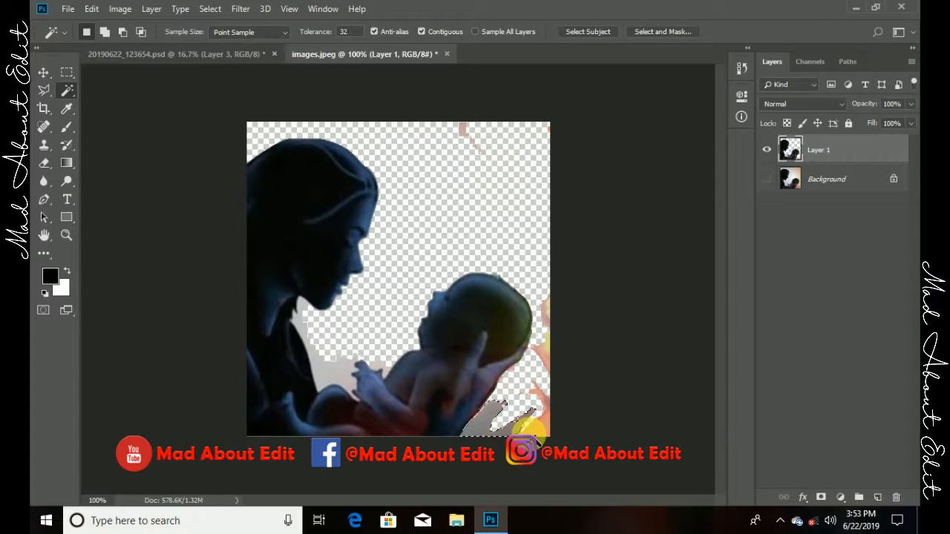
key("Delete")
left_click(542, 431)
key("Delete")
key("Delete")
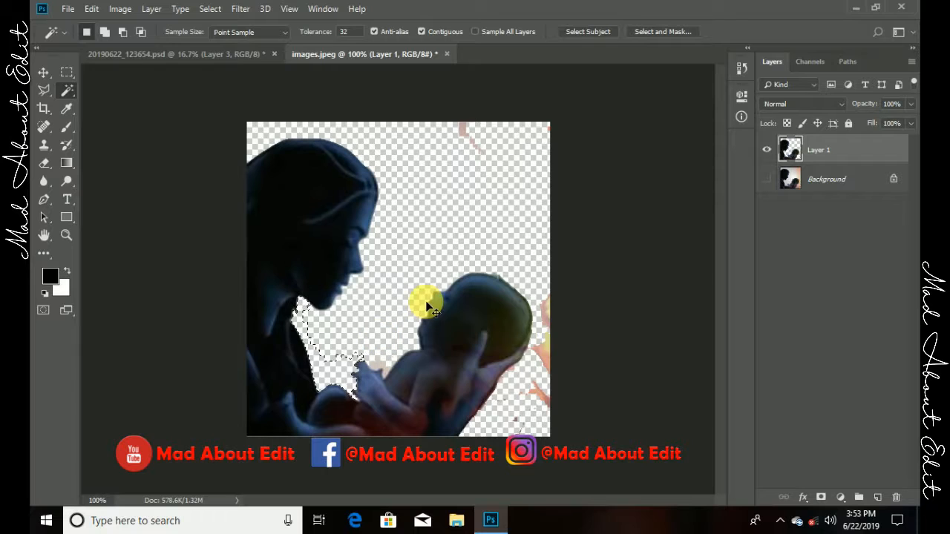
Step: Erase the leftover orange and pink fragments around the baby's head and supporting arm with a 45 px Eraser
left_click(44, 162)
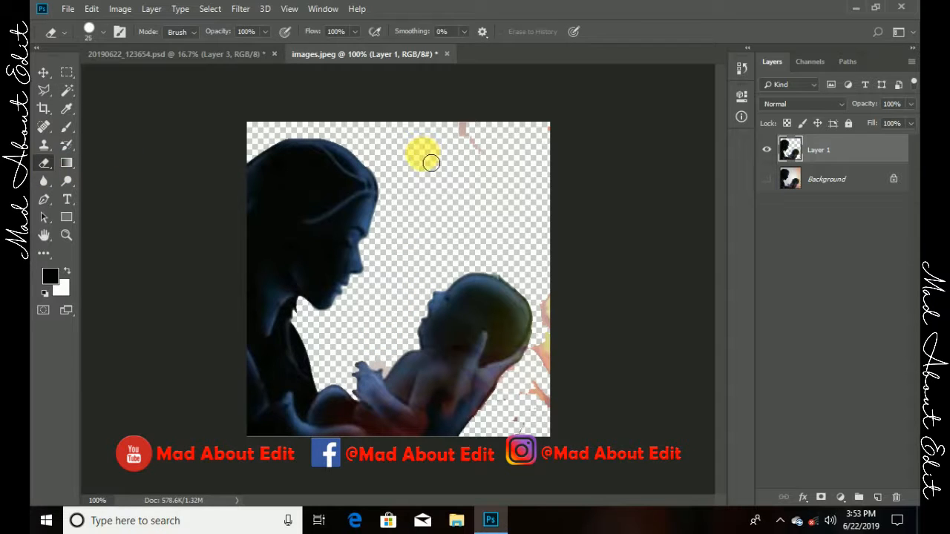
key("bracketright")
key("bracketright")
key("ctrl+plus")
key("ctrl+plus")
key("ctrl+plus")
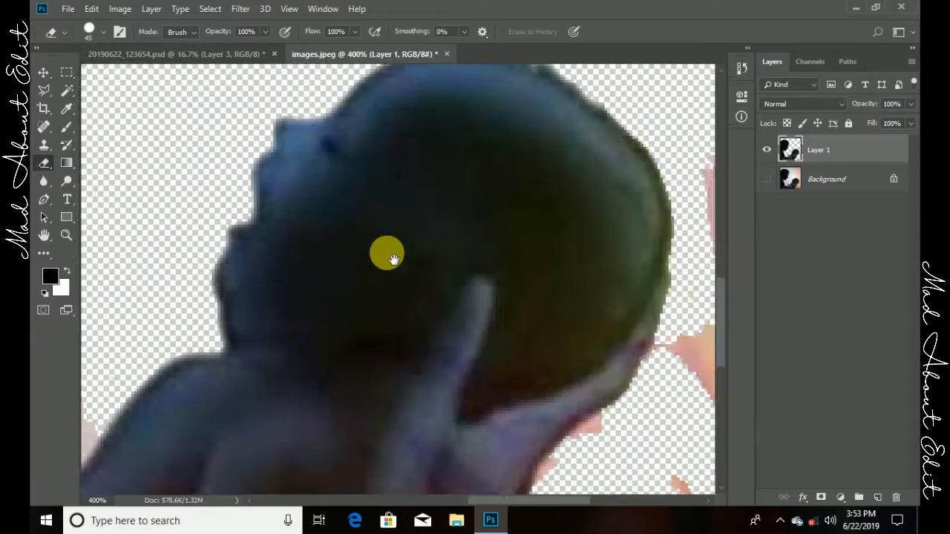
left_click_drag(393, 258, 82, 243)
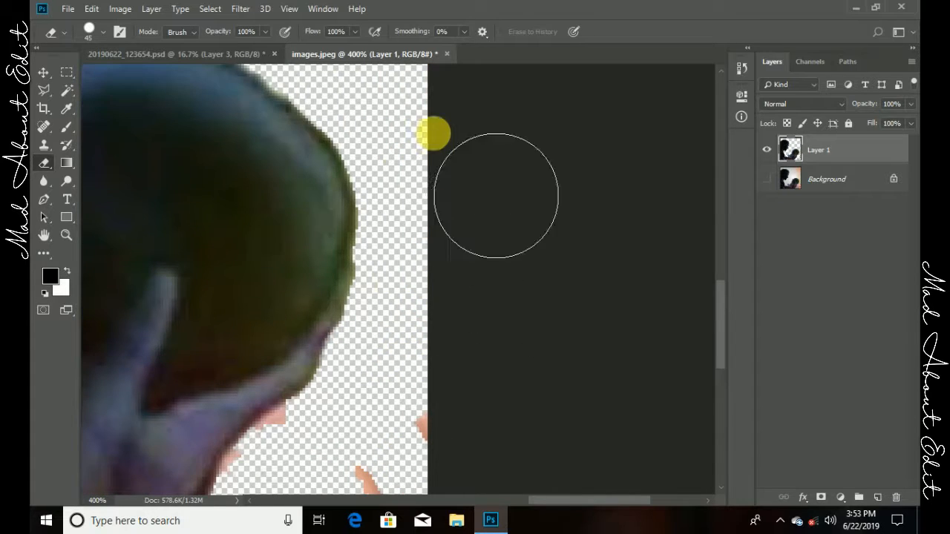
scroll(401, 223, "down", 5)
mouse_move(403, 348)
left_mouse_down()
mouse_move(382, 372)
mouse_move(482, 434)
left_mouse_up()
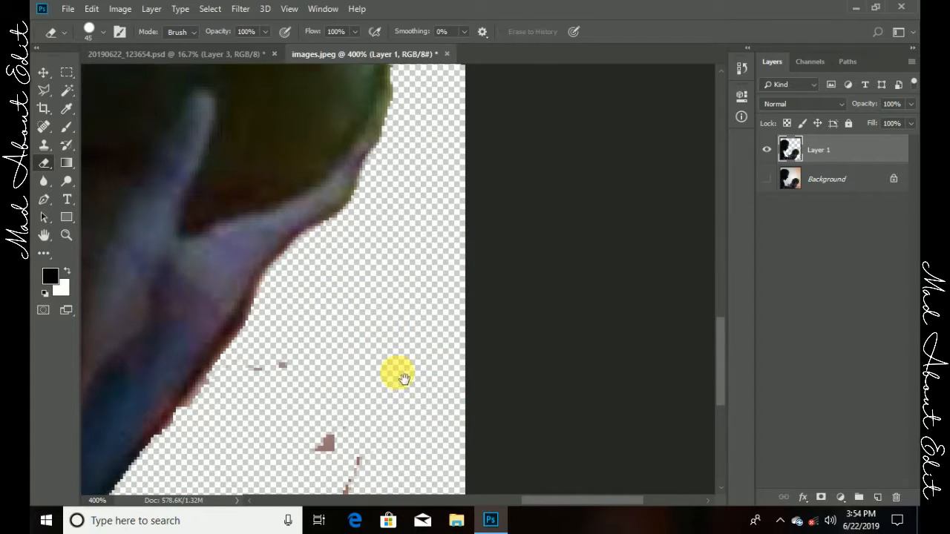
left_click_drag(403, 379, 477, 272)
left_click_drag(397, 363, 529, 388)
Step: Erase the pinkish remnant between the small hand and the baby's body with a 10 px Eraser
scroll(286, 282, "left", 10)
scroll(404, 350, "up", 3)
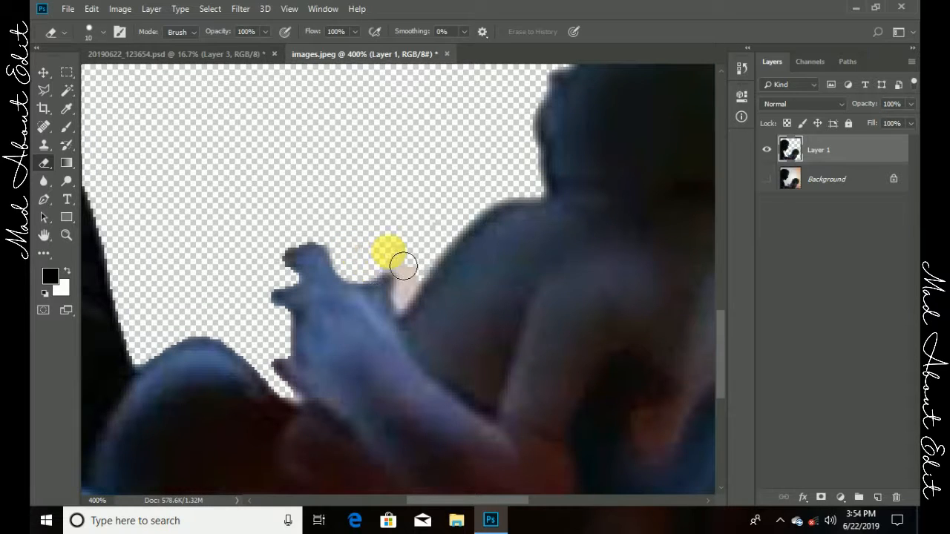
scroll(412, 223, "down", 5)
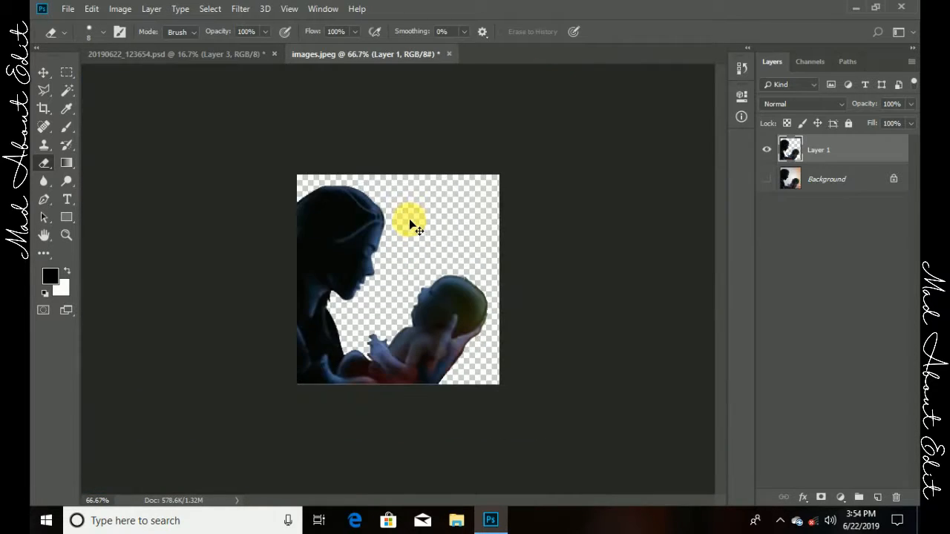
Step: Place the cut-out mother and baby in the poster as a new layer and flip it horizontally
left_click(39, 82)
left_click_drag(331, 243, 405, 245)
key("ctrl+t")
right_click(418, 250)
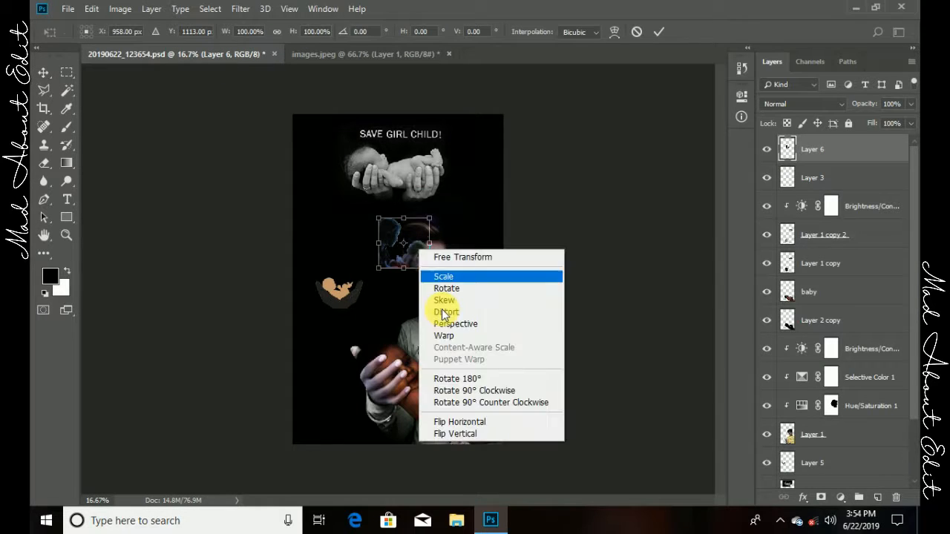
left_click(459, 421)
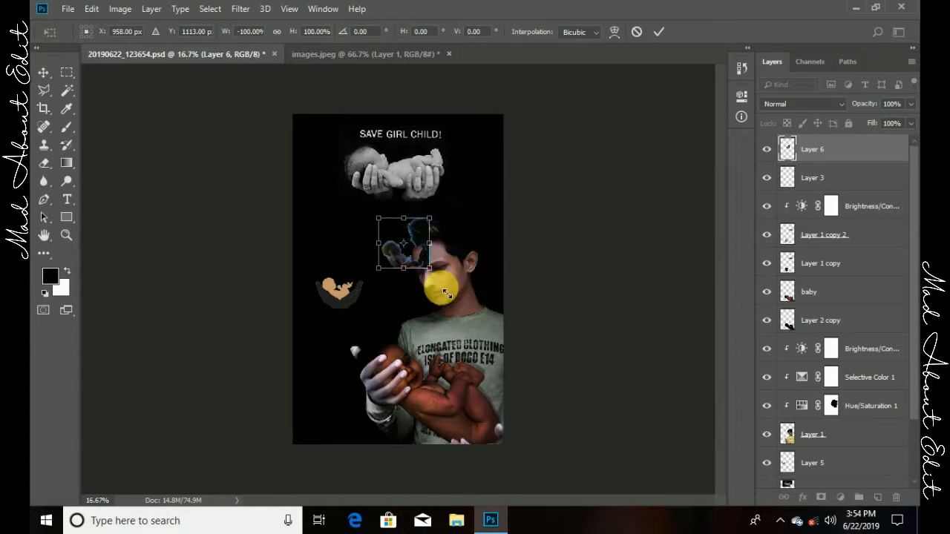
Step: Enlarge the flipped mother and baby over the poster's lower left and move Layer 6 directly below Layer 1
left_click_drag(444, 292, 490, 330)
left_click_drag(435, 297, 408, 412)
left_click(659, 31)
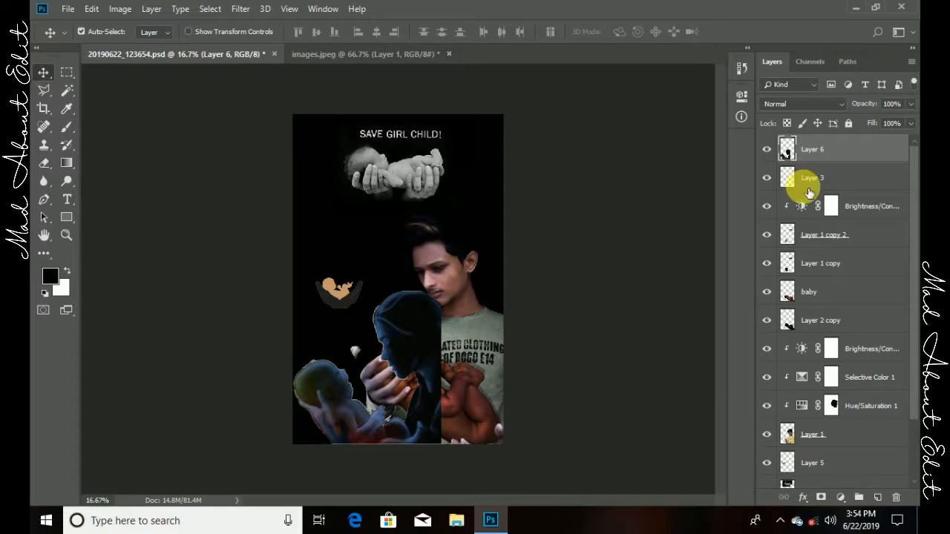
left_click_drag(826, 151, 812, 447)
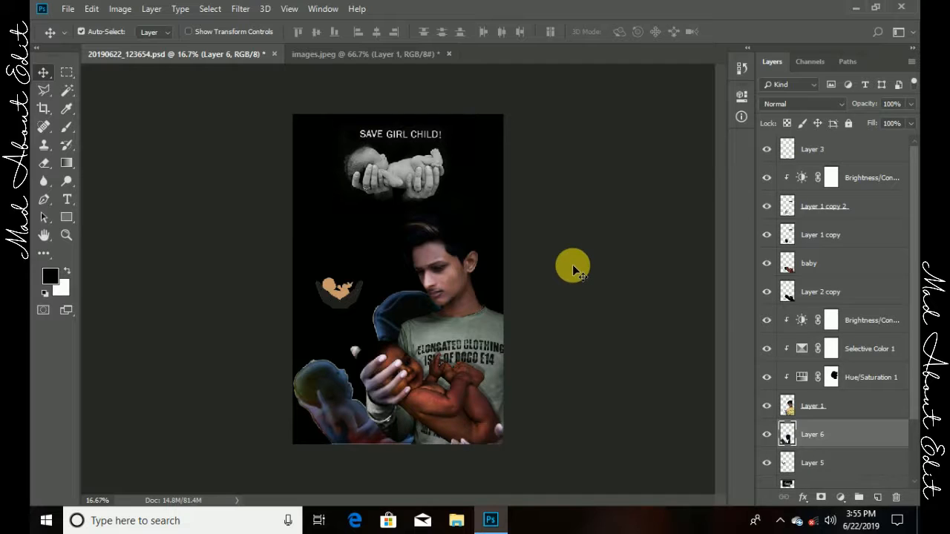
Step: Scale Layer 6 down to 47.55% and fit it into the poster's lower-left corner
key("ctrl+t")
left_click_drag(276, 266, 341, 388)
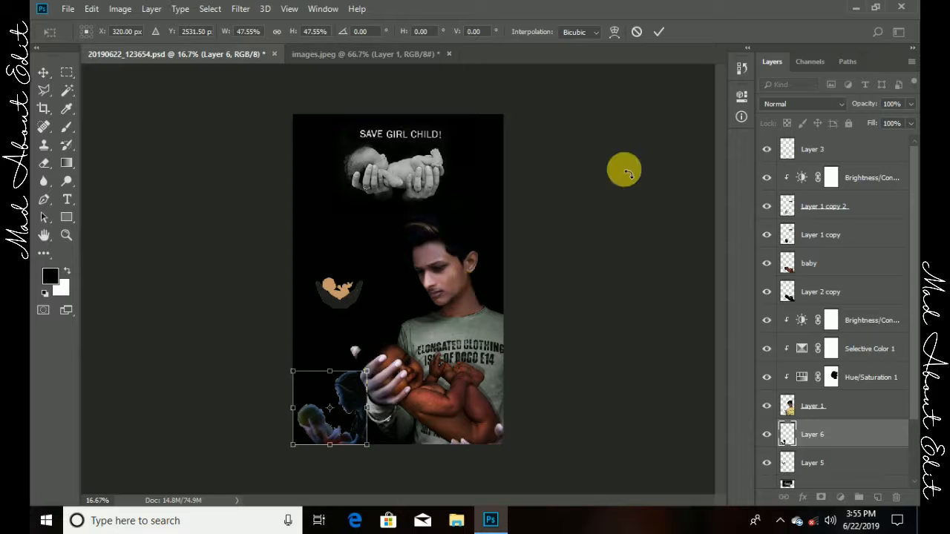
left_click(662, 32)
Step: Paint black on the Hue/Saturation 1 mask with an 80 px brush over the stray fingertip's grey-green areas to remove the shirt tint
scroll(341, 340, "up", 2)
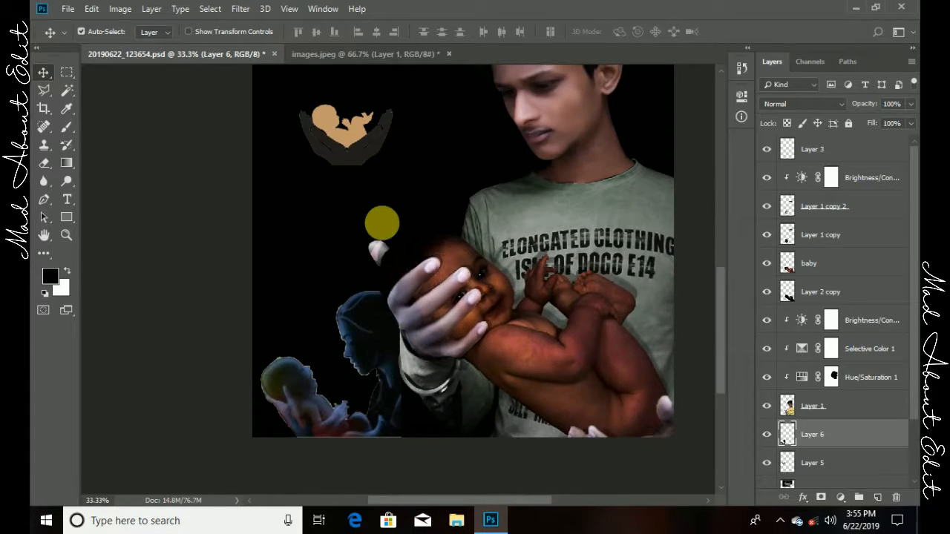
scroll(381, 222, "up", 5)
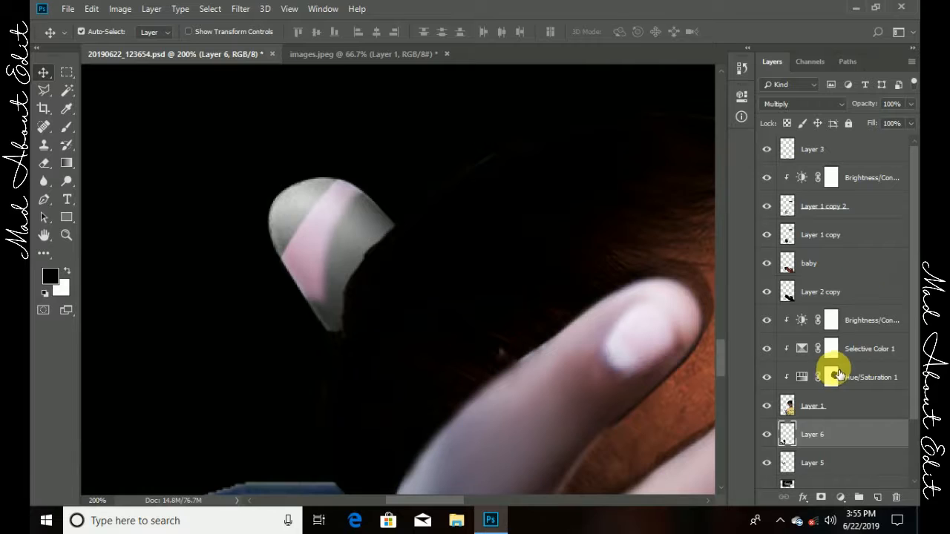
left_click(833, 375)
left_click(67, 127)
key("bracketleft")
key("bracketleft")
key("bracketleft")
key("bracketleft")
key("bracketleft")
key("bracketleft")
key("bracketleft")
key("bracketleft")
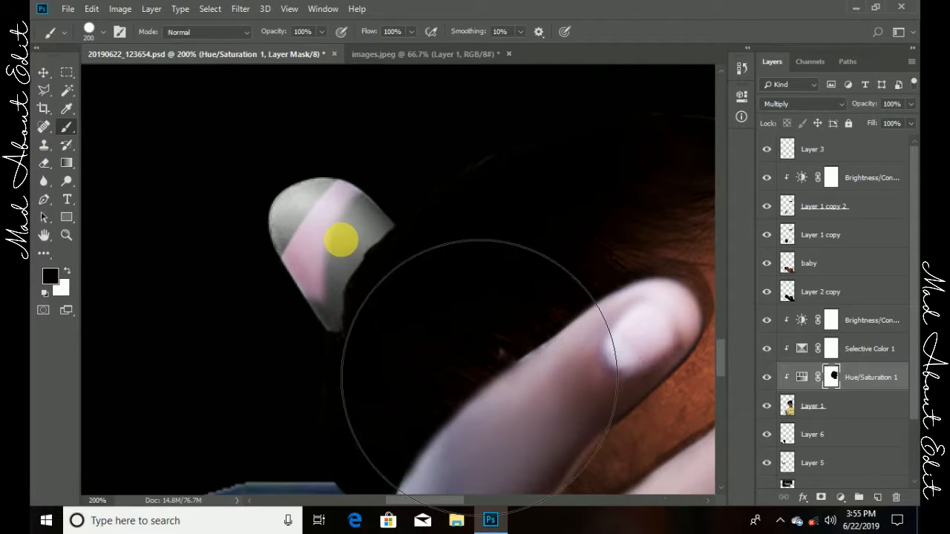
left_click_drag(304, 222, 327, 245)
left_click_drag(351, 196, 373, 205)
scroll(374, 199, "down", 6)
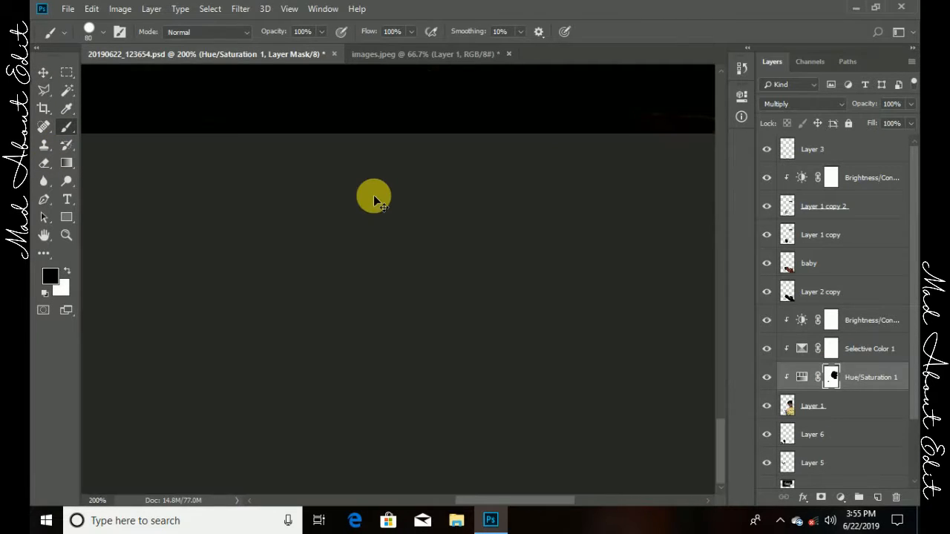
Step: Duplicate Layer 5's baby-in-hands icon four times: left below the heading, beside the black-and-white hands, by the man's shoulder, and above the mother
scroll(375, 201, "up", 4)
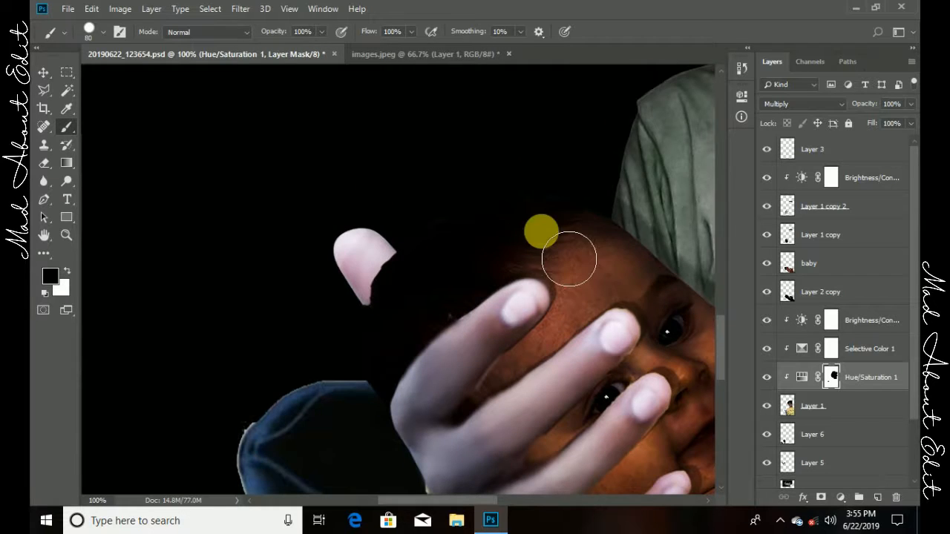
scroll(616, 238, "down", 1)
scroll(621, 236, "down", 4)
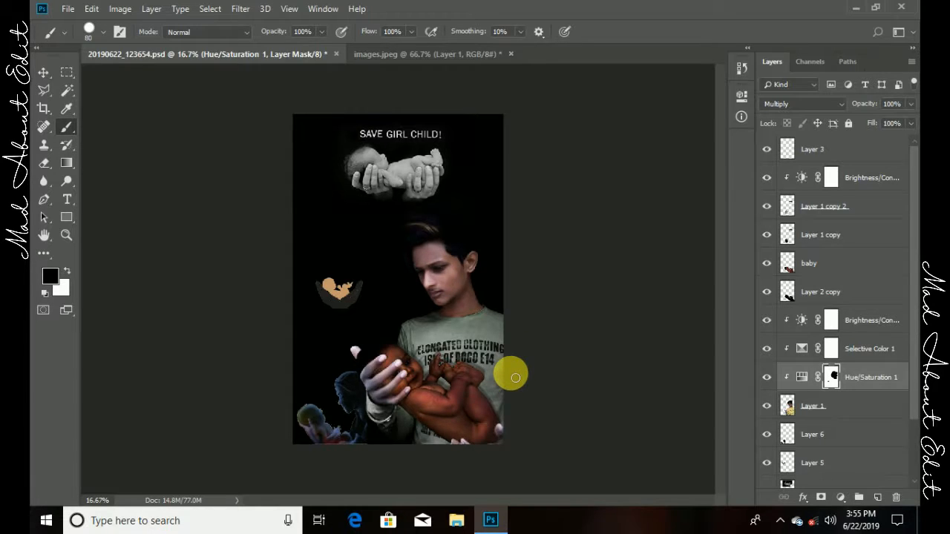
scroll(515, 377, "up", 3)
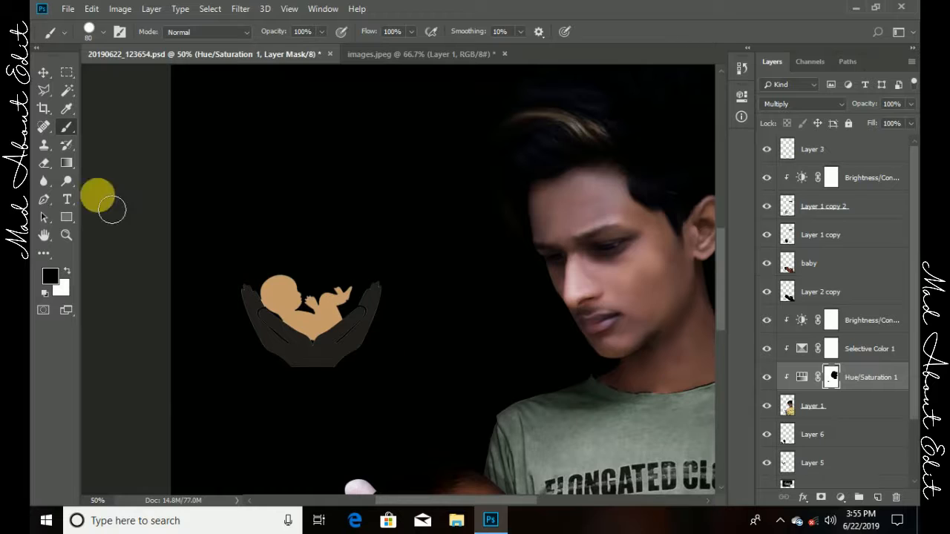
key("v")
left_click(524, 276)
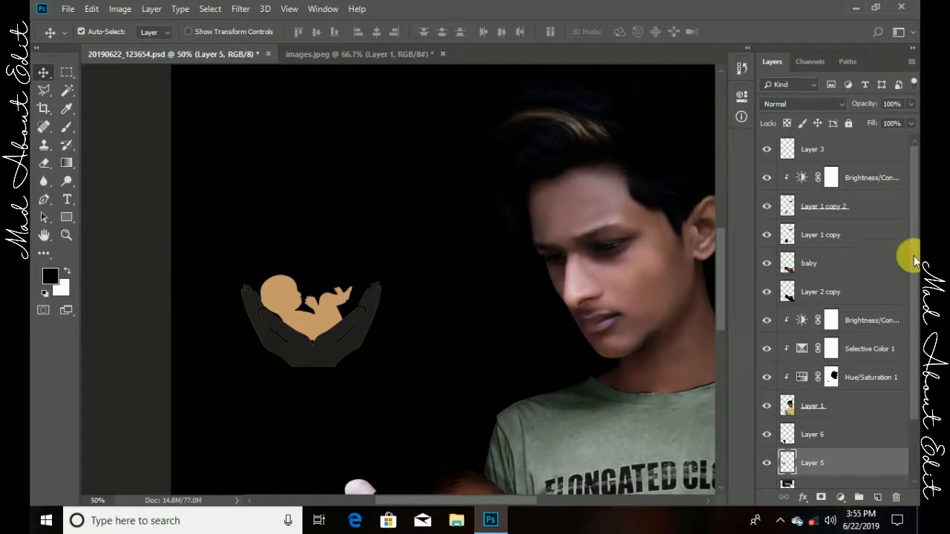
scroll(890, 290, "down", 2)
scroll(538, 272, "down", 2)
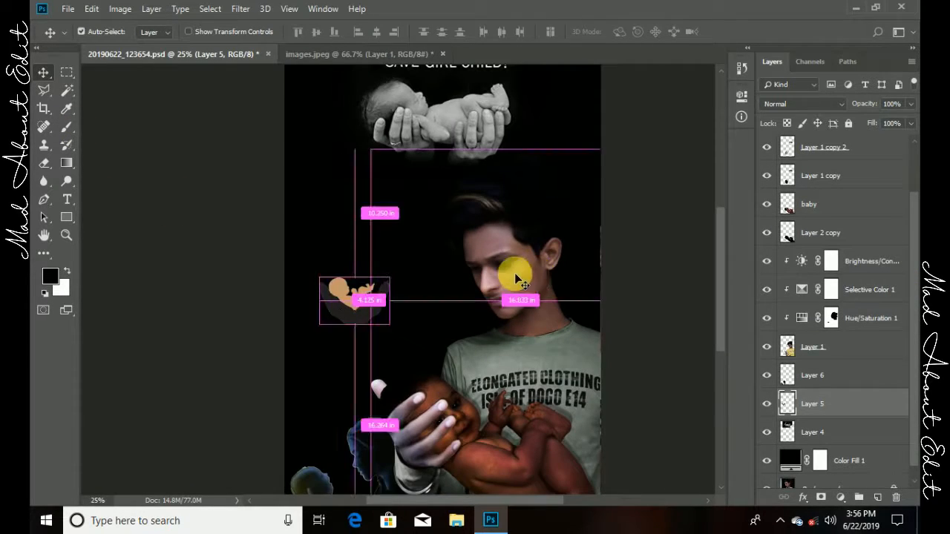
left_click_drag(351, 287, 339, 187)
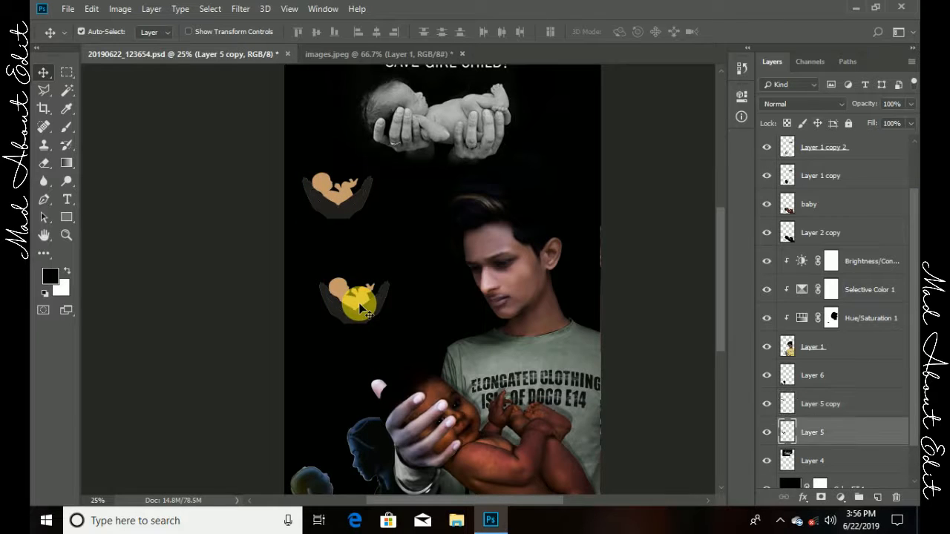
left_click_drag(344, 290, 566, 103)
left_click_drag(381, 313, 453, 335)
left_click_drag(351, 314, 327, 397)
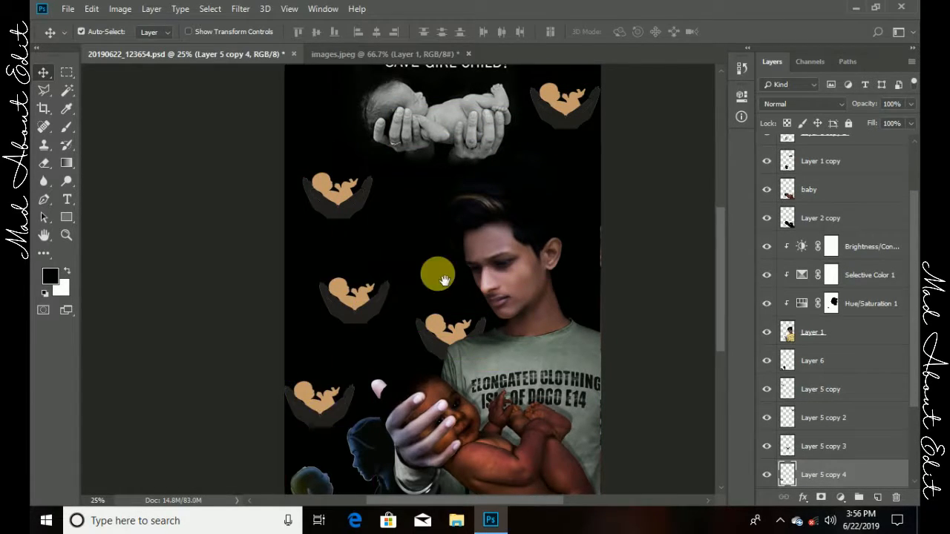
Step: Place two more copies of the baby-in-hands icon, one in the poster's upper-left corner and one behind the man's neck
left_click_drag(435, 272, 467, 407)
left_click_drag(381, 331, 607, 414)
left_click_drag(585, 384, 561, 219)
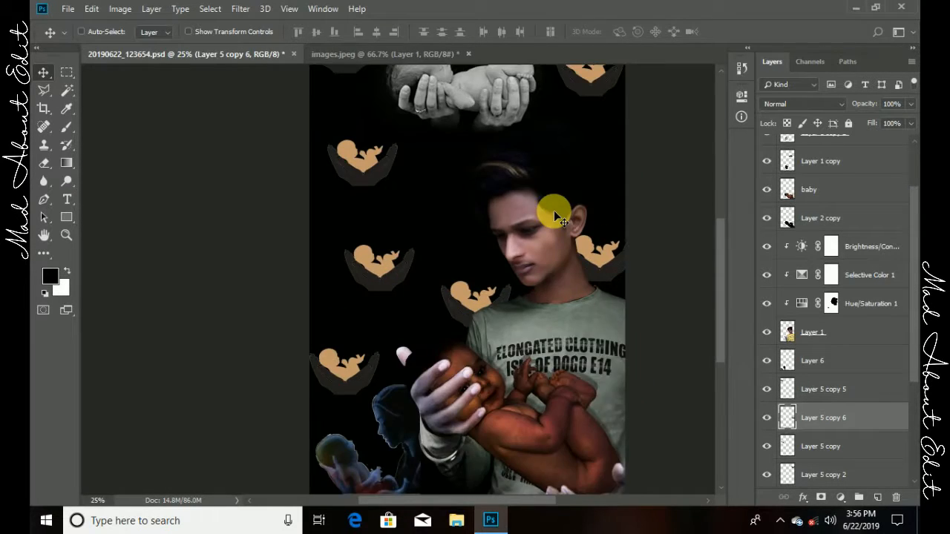
Step: Merge the six Layer 5 copies into one layer and set its opacity to 69%
key("ctrl+minus")
key("ctrl+plus")
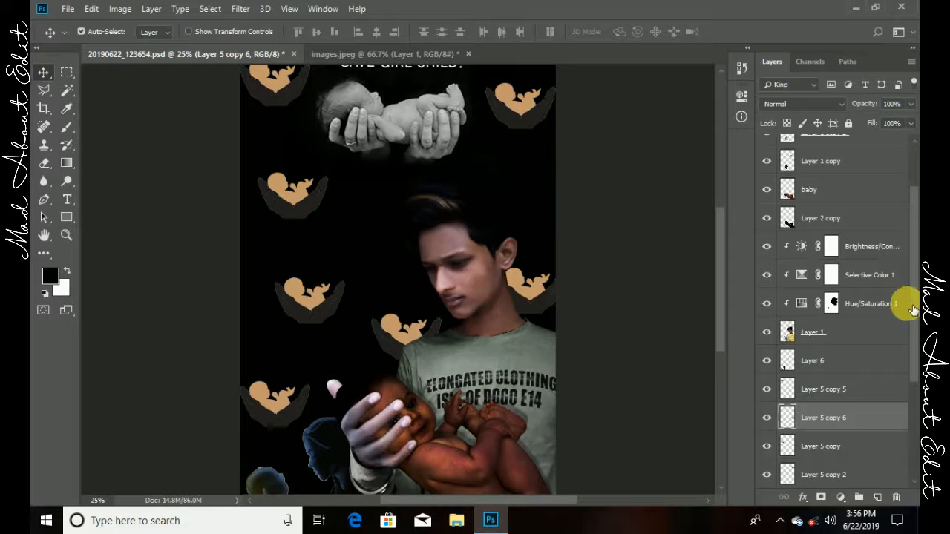
left_click_drag(913, 311, 837, 392)
left_click(837, 397)
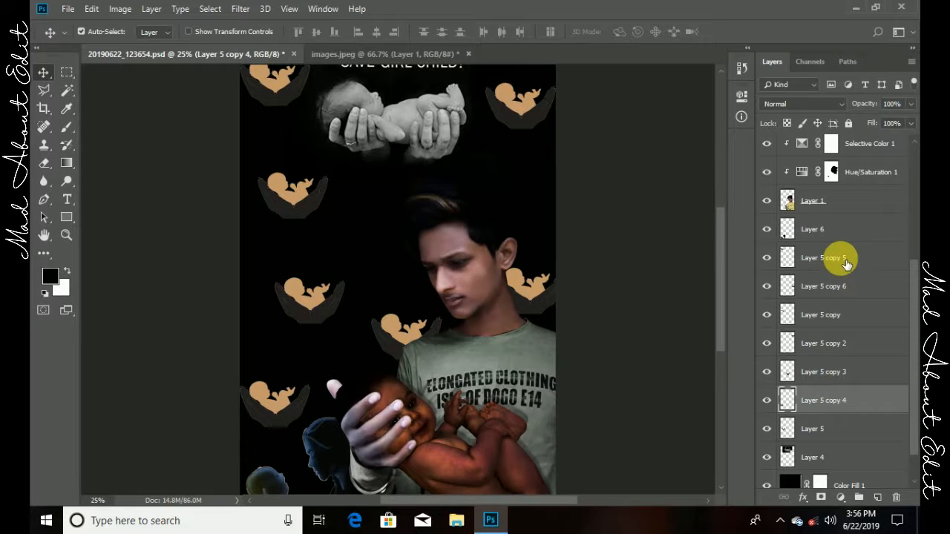
left_click(846, 261, "shift")
right_click(846, 262)
left_click(735, 388)
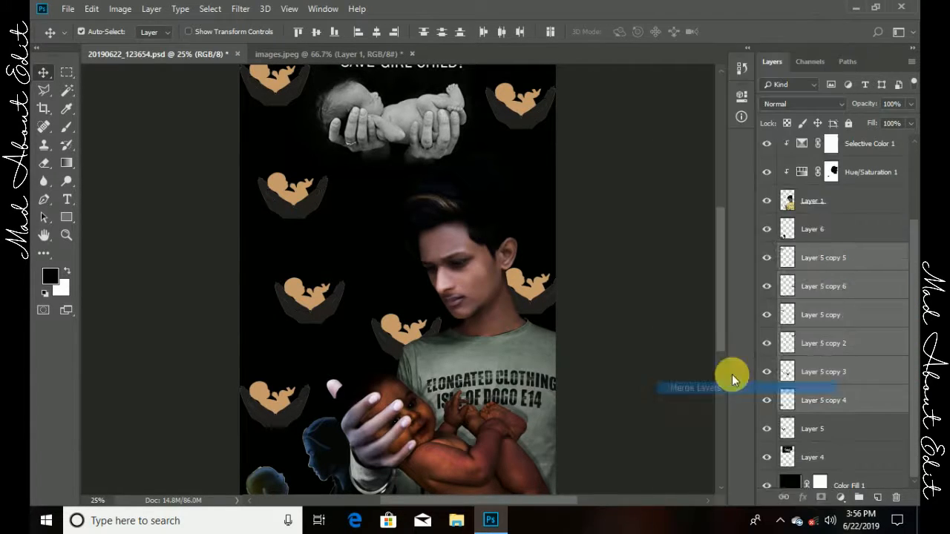
left_click_drag(851, 106, 838, 102)
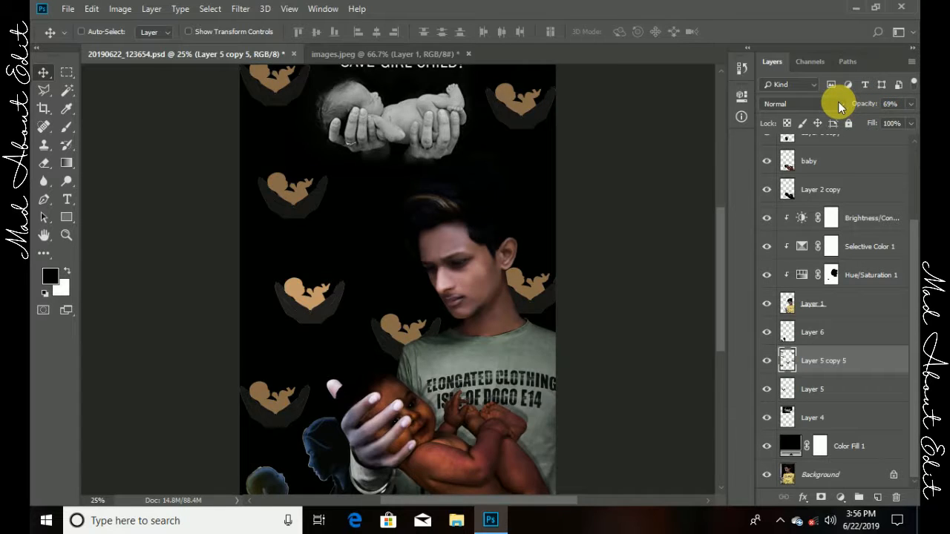
Step: Add a Brightness/Contrast adjustment above Layer 5 copy 5 with brightness -39 and contrast 63
key("ctrl+minus")
left_click(840, 498)
left_click(854, 288)
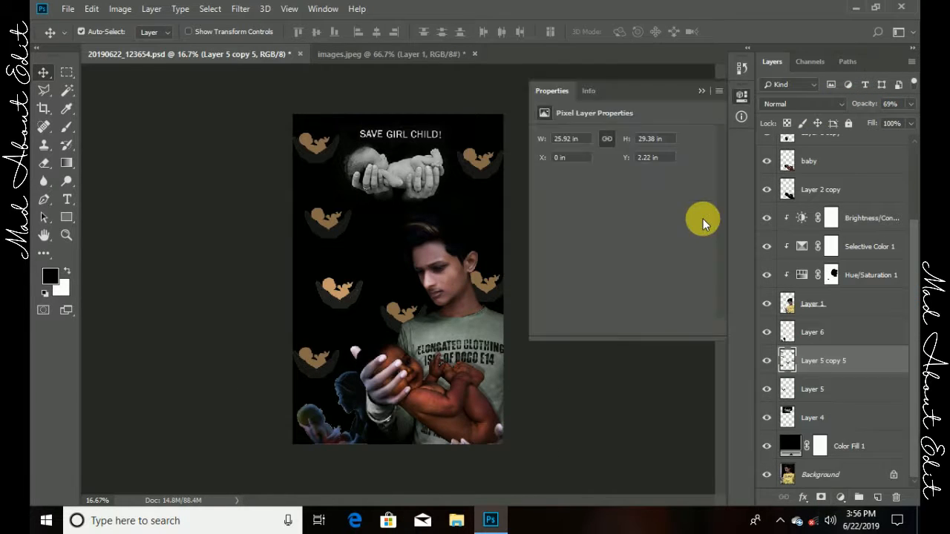
left_click_drag(621, 172, 652, 199)
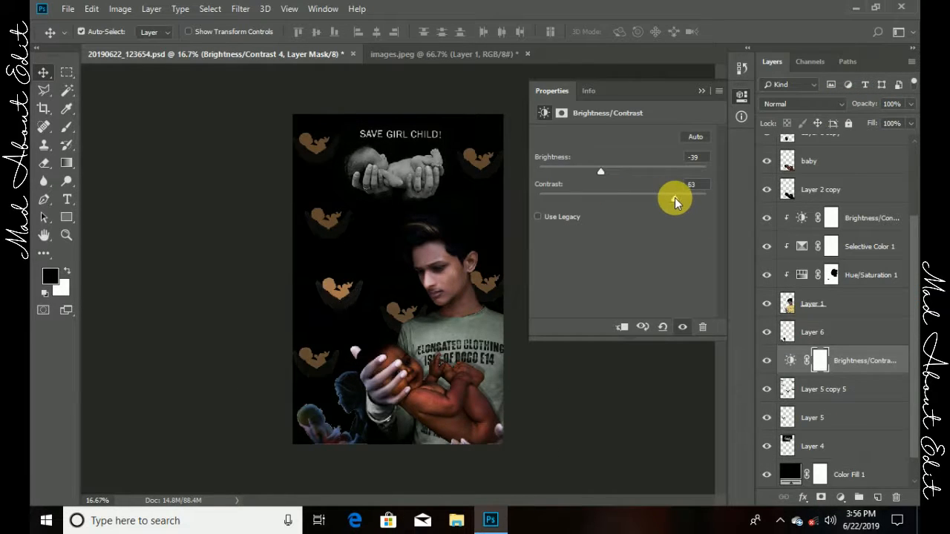
left_click(701, 91)
Step: Merge Layer 5 copy 5 down into Layer 5 so all the baby-in-hands icons share one layer
scroll(809, 334, "down", 1)
left_click(783, 386)
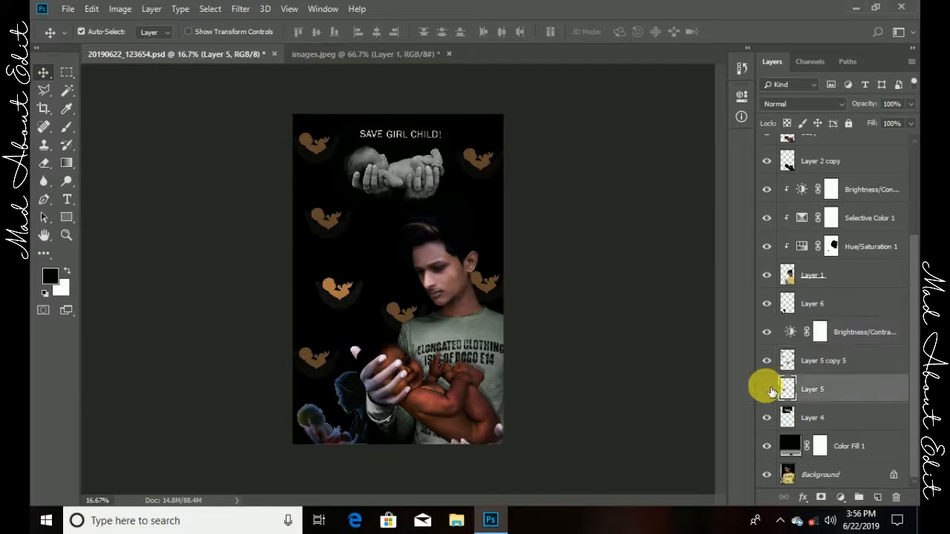
right_click(820, 361)
left_click(690, 388)
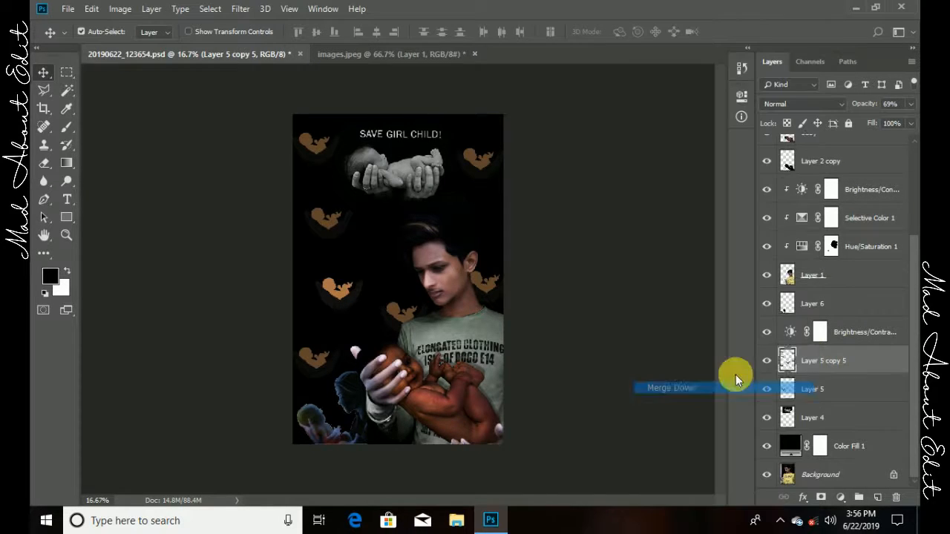
Step: Add a Brightness/Contrast adjustment directly above Layer 4, lowering the brightness and moderately raising the contrast to darken the black-and-white hands
left_click(816, 426)
left_click(841, 498)
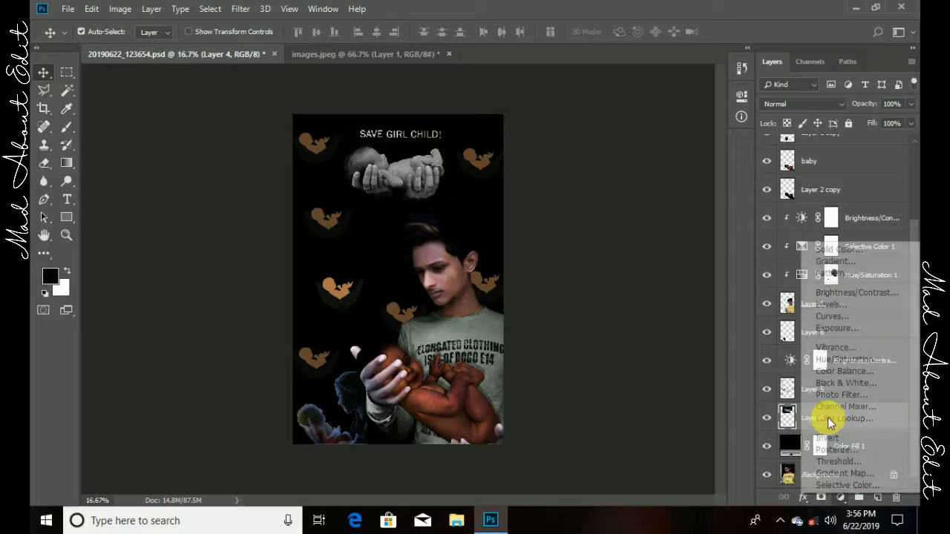
left_click(824, 291)
left_click_drag(623, 199, 656, 199)
left_click_drag(623, 173, 600, 172)
left_click_drag(656, 199, 637, 198)
left_click(702, 92)
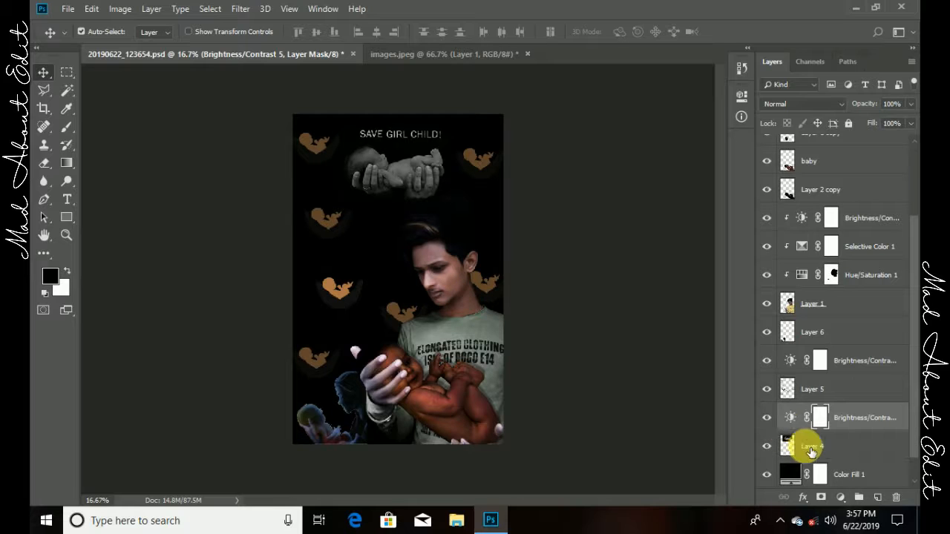
Step: Add a Brightness/Contrast adjustment clipped to Layer 6, the mother and baby, with brightness -65 and contrast 42
left_click(798, 332)
left_click(841, 497)
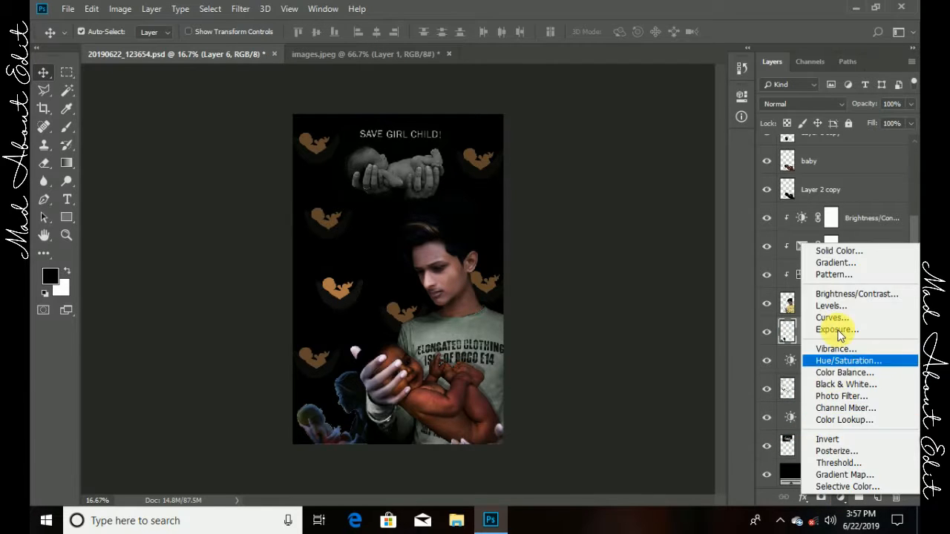
left_click(837, 361)
left_click_drag(622, 171, 586, 172)
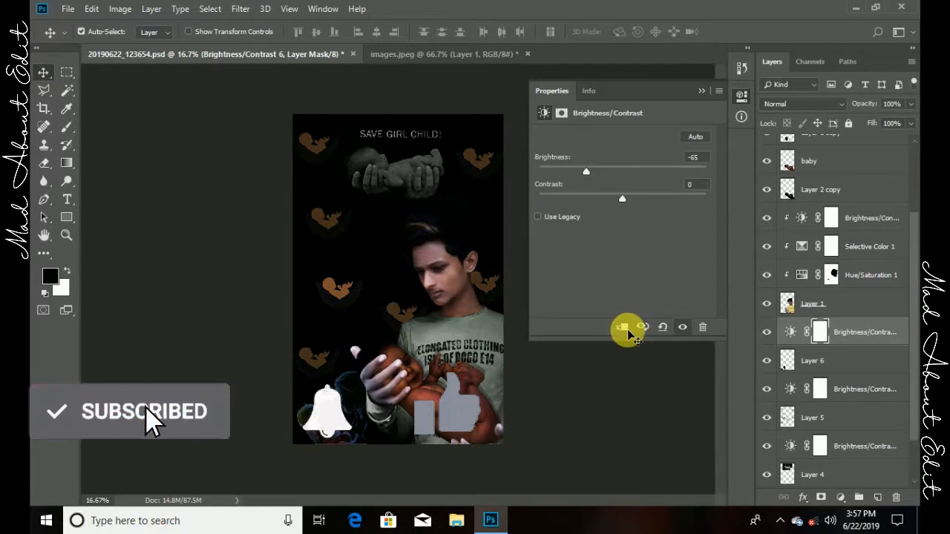
left_click(623, 328)
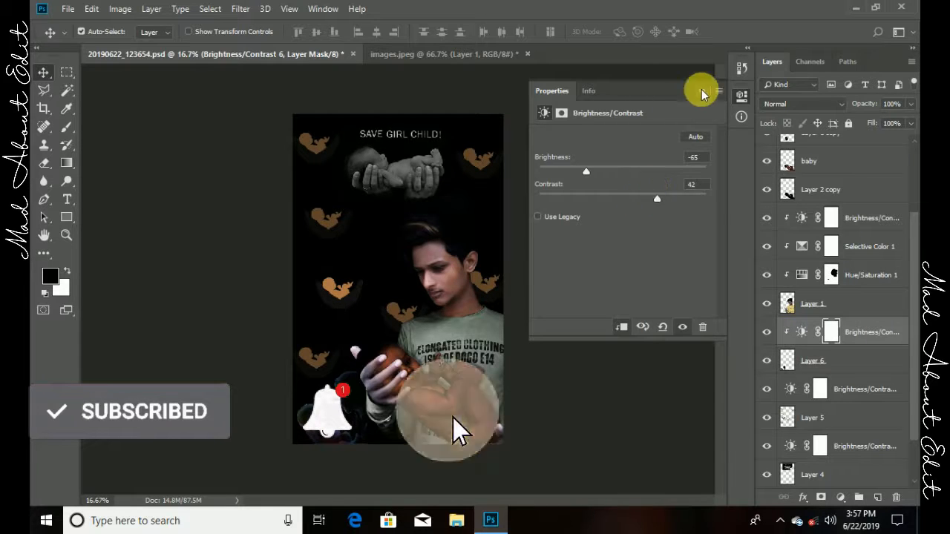